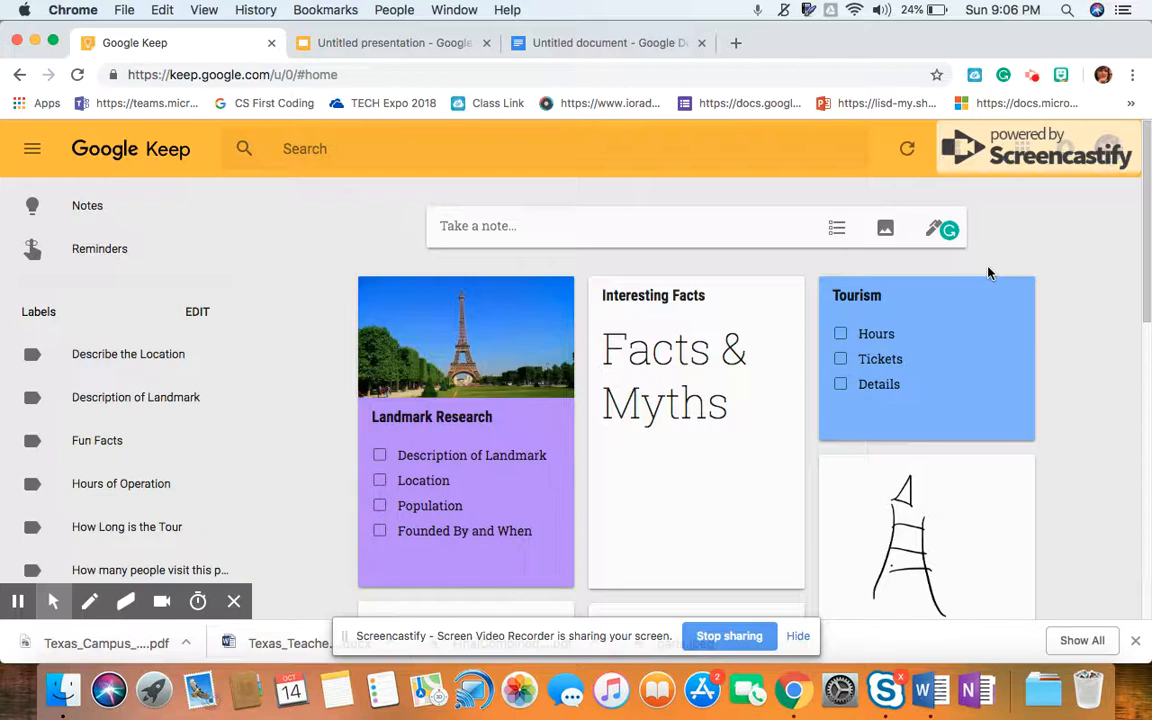
Step: Start a new note and title it "Introduction"
{"action": "left_click", "coordinate": [474, 226]}
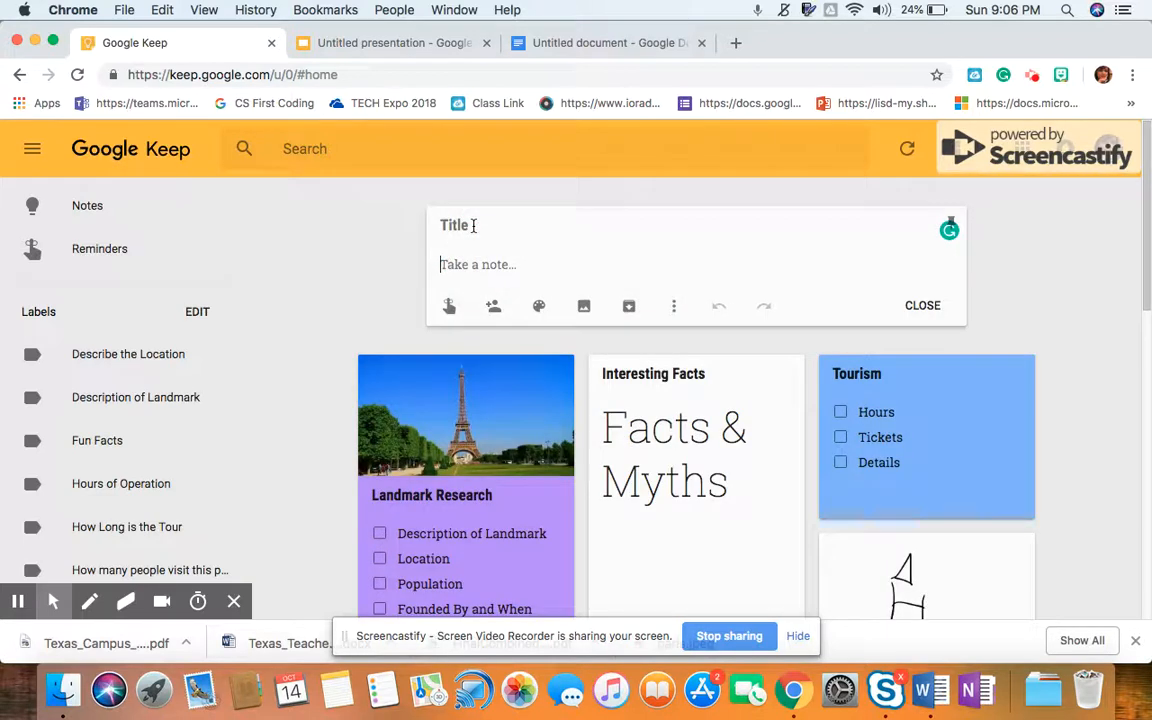
{"action": "type", "text": "Int"}
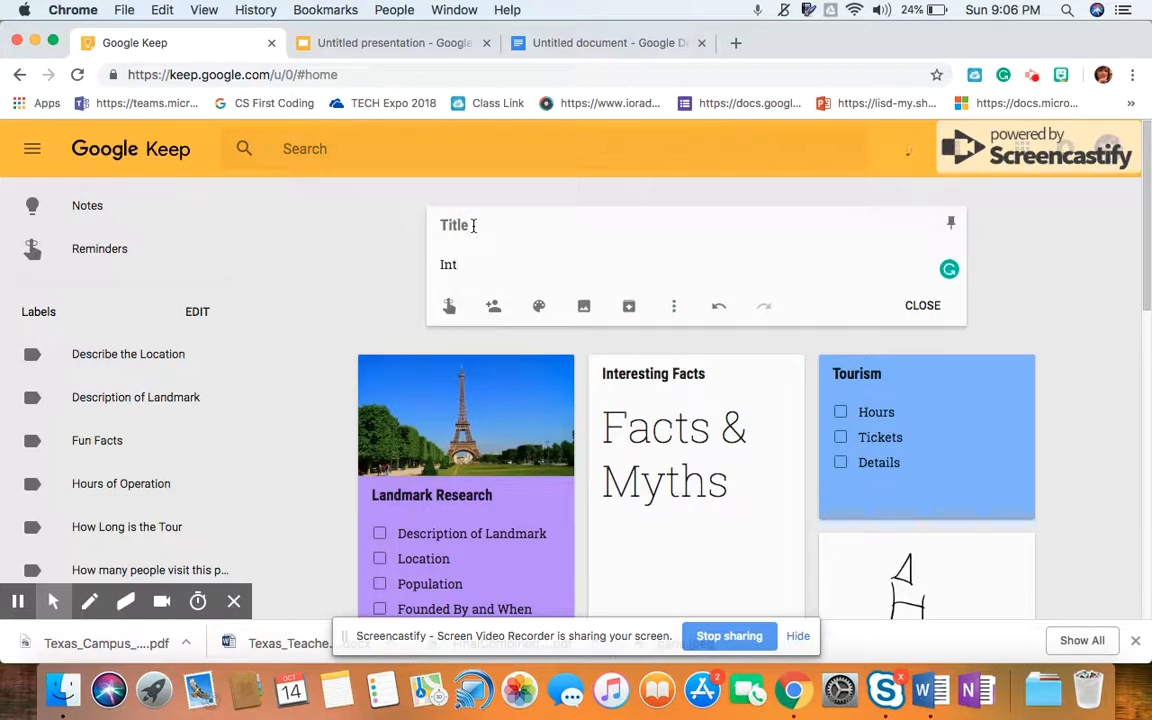
{"action": "left_click", "coordinate": [465, 229]}
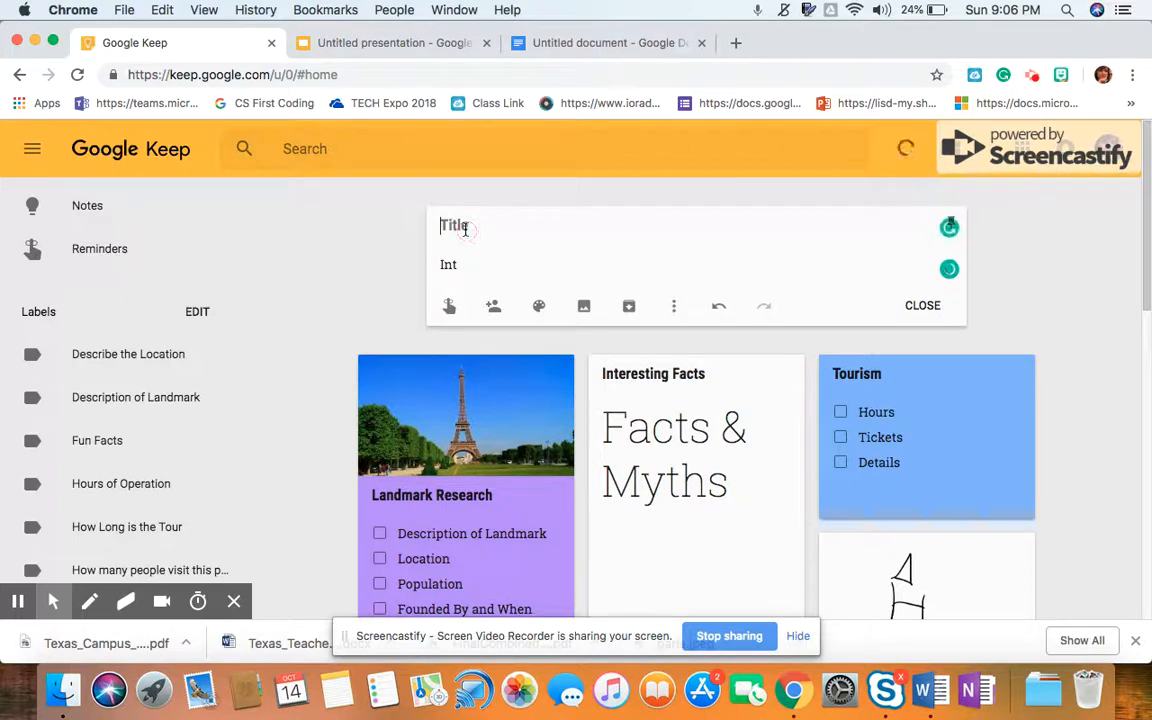
{"action": "type", "text": "Introductio"}
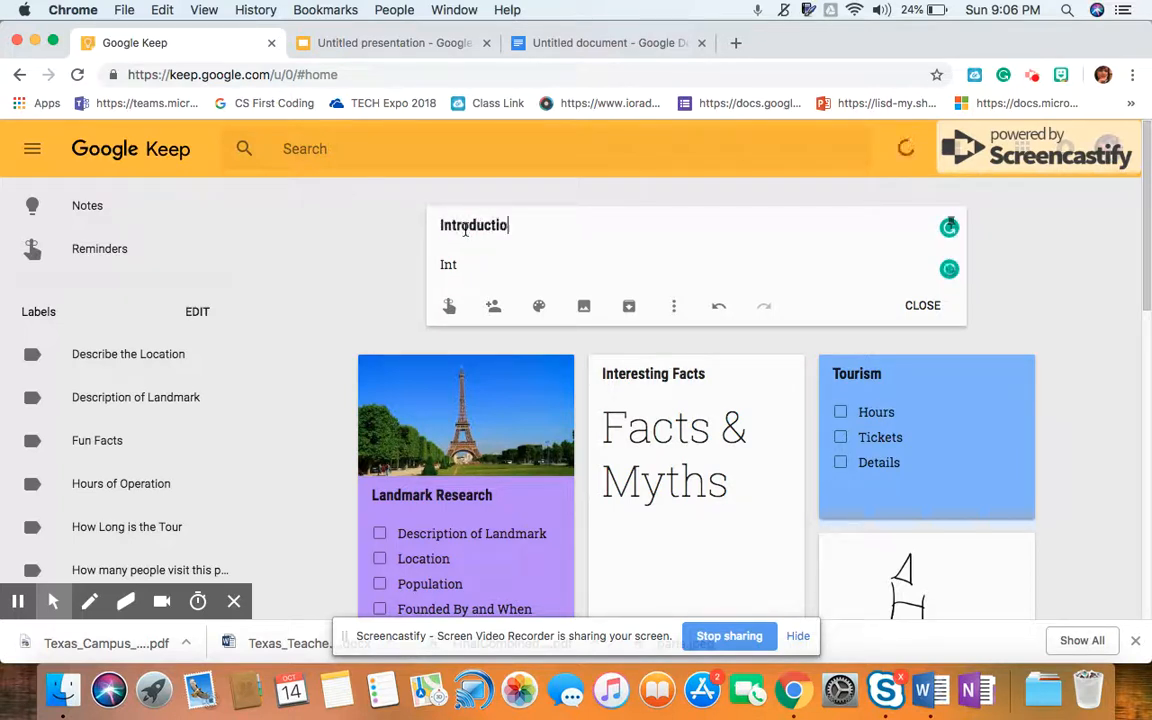
Step: Replace the note's body with the lines "List your thesis statement", "Summarize" and "Hook", and close the note
{"action": "left_click", "coordinate": [470, 263]}
{"action": "key", "text": "BackSpace"}
{"action": "key", "text": "BackSpace"}
{"action": "key", "text": "BackSpace"}
{"action": "type", "text": "List yo"}
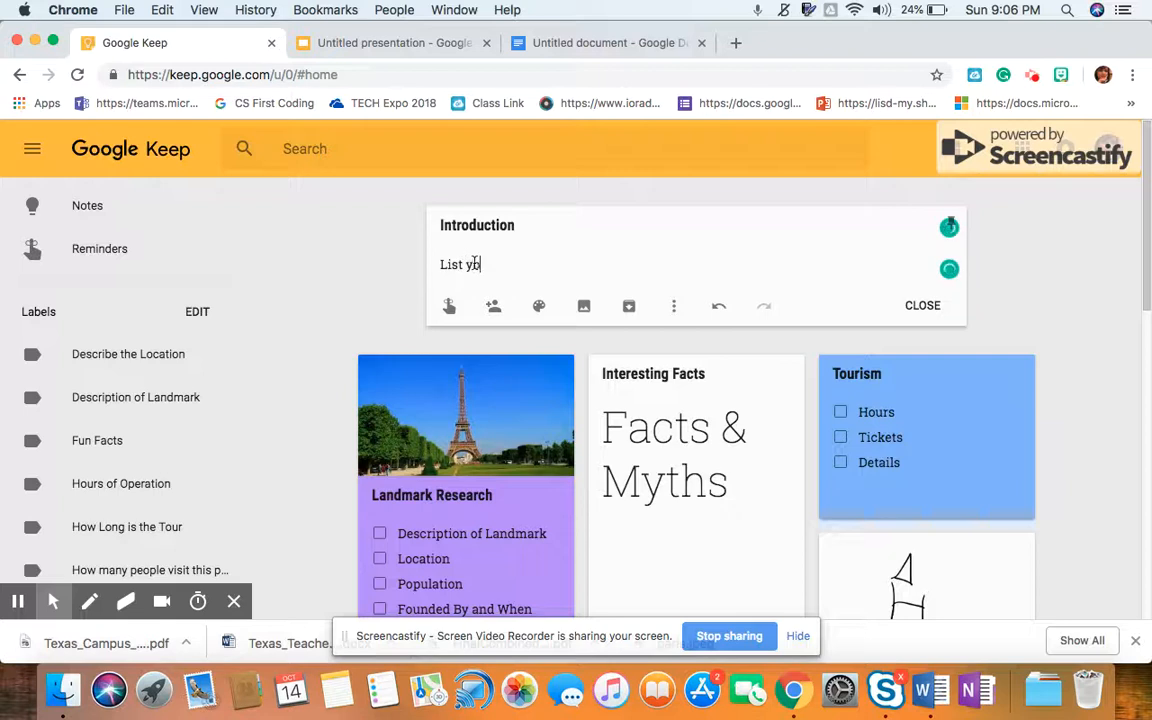
{"action": "type", "text": "ur thesis state"}
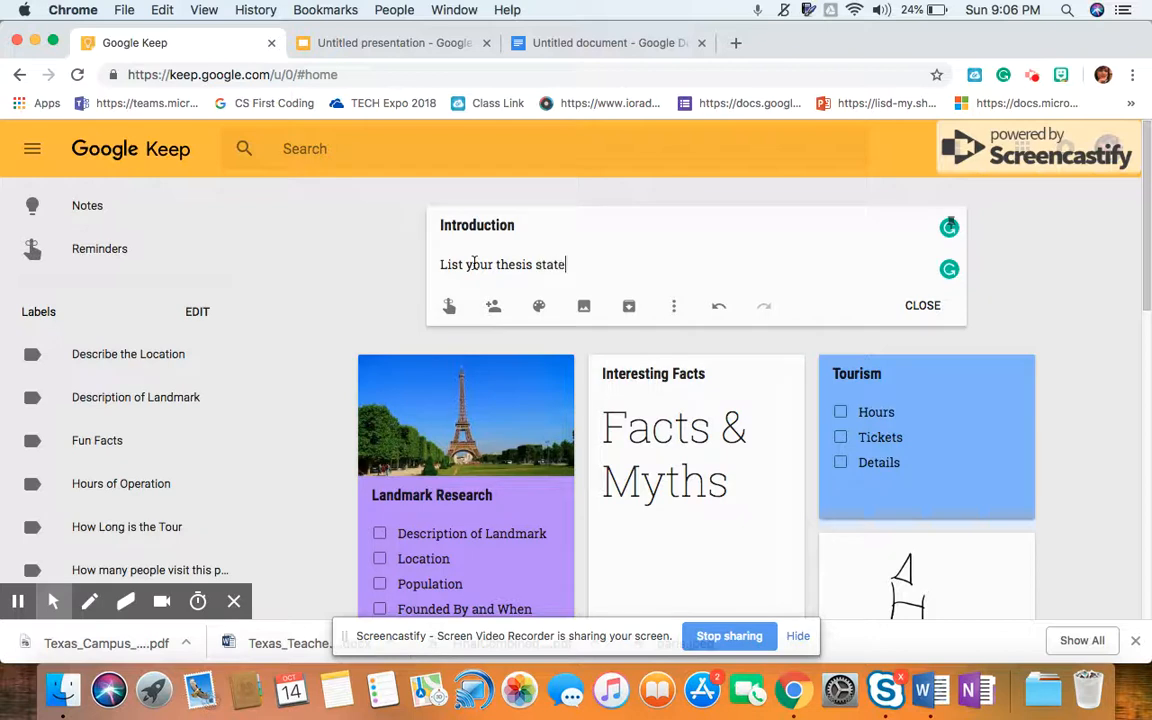
{"action": "type", "text": ",m"}
{"action": "key", "text": "Return"}
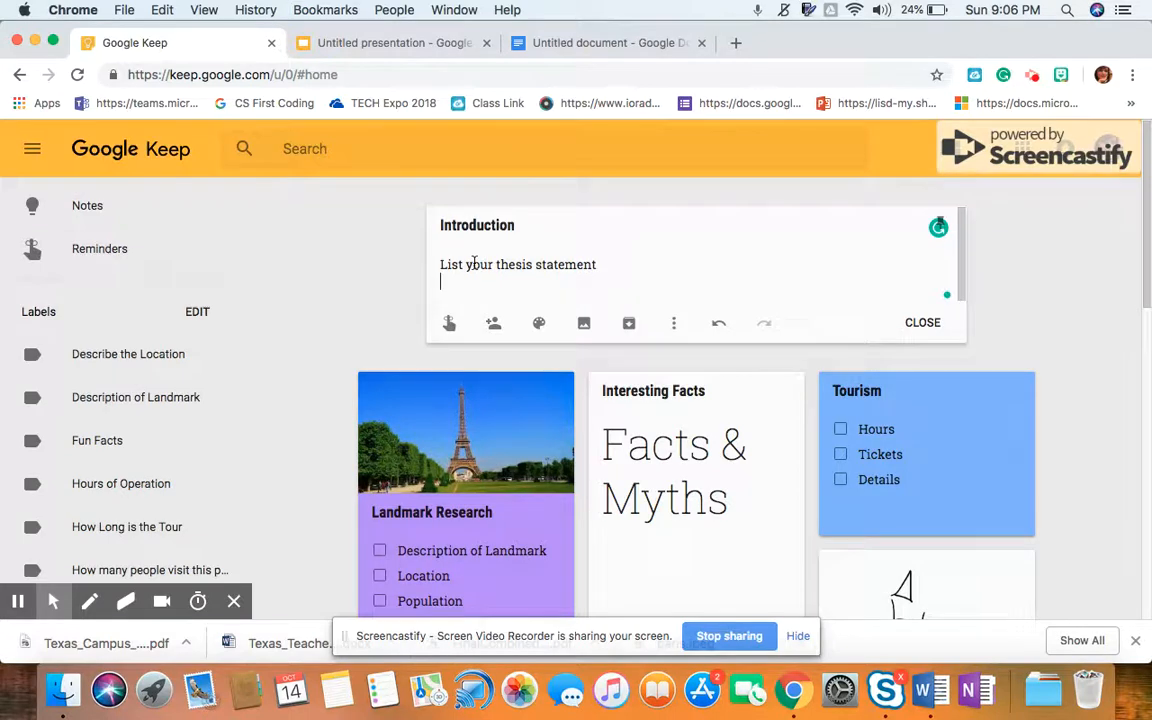
{"action": "type", "text": "Summarize"}
{"action": "key", "text": "Return"}
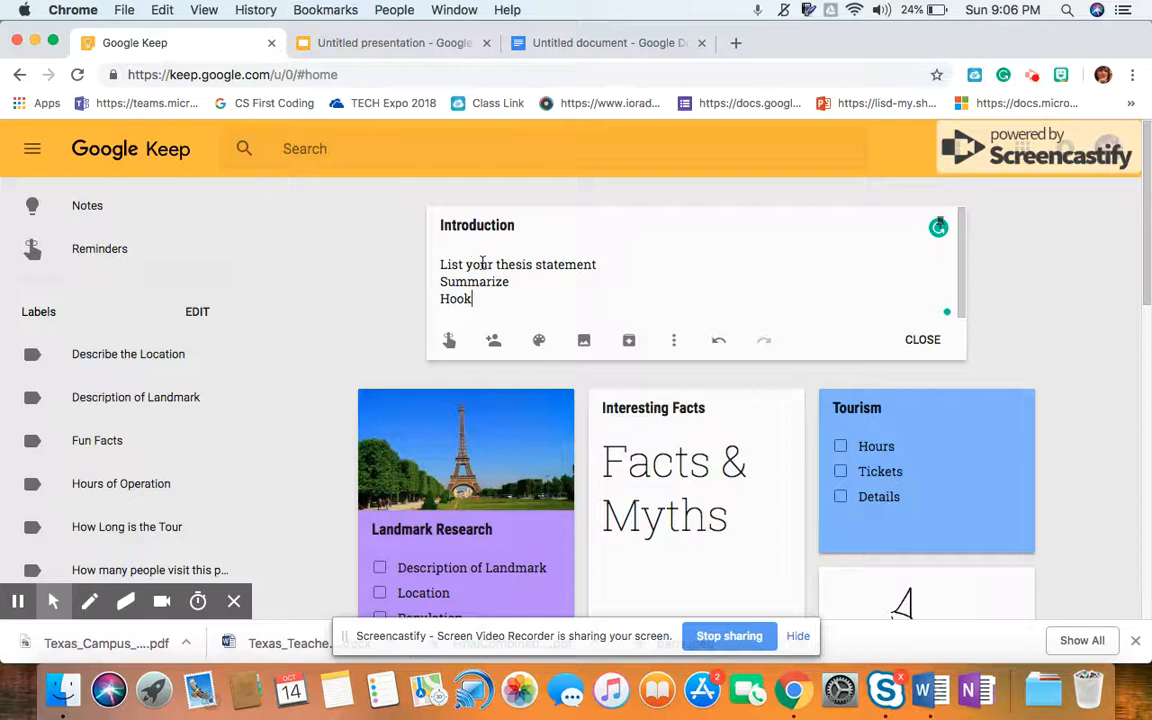
{"action": "left_click", "coordinate": [921, 339]}
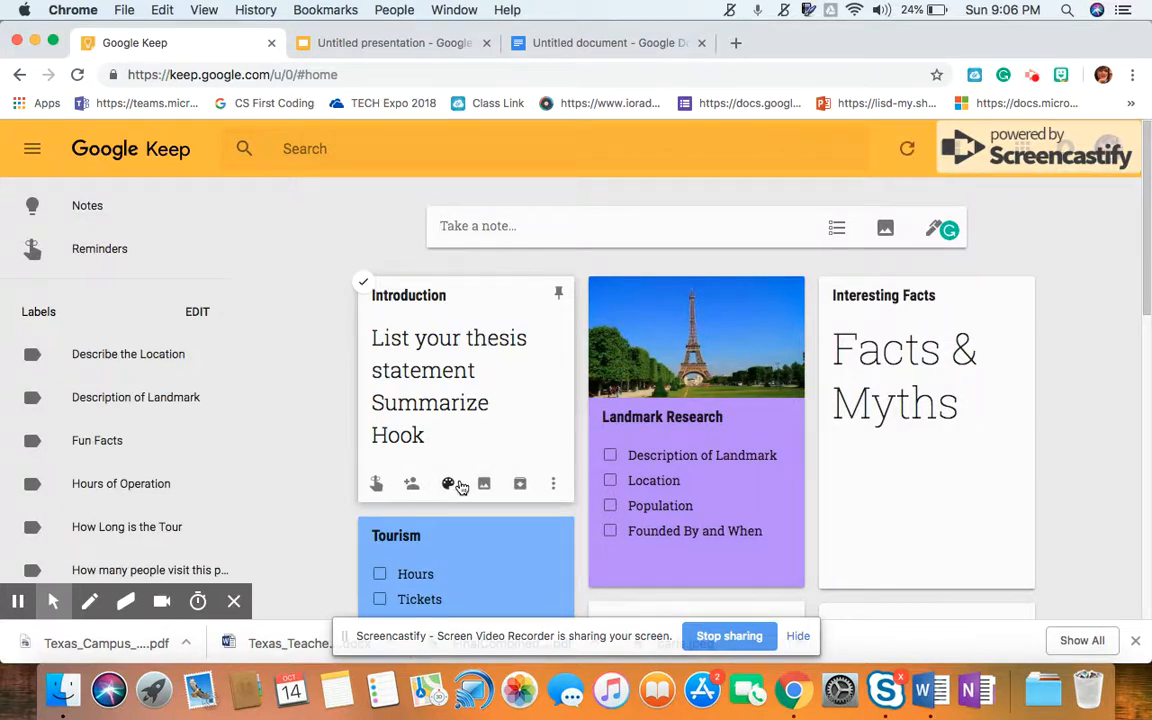
Step: Set a reminder on the Introduction note for tomorrow at 8:00 AM
{"action": "mouse_move", "coordinate": [460, 500]}
{"action": "left_click", "coordinate": [378, 486]}
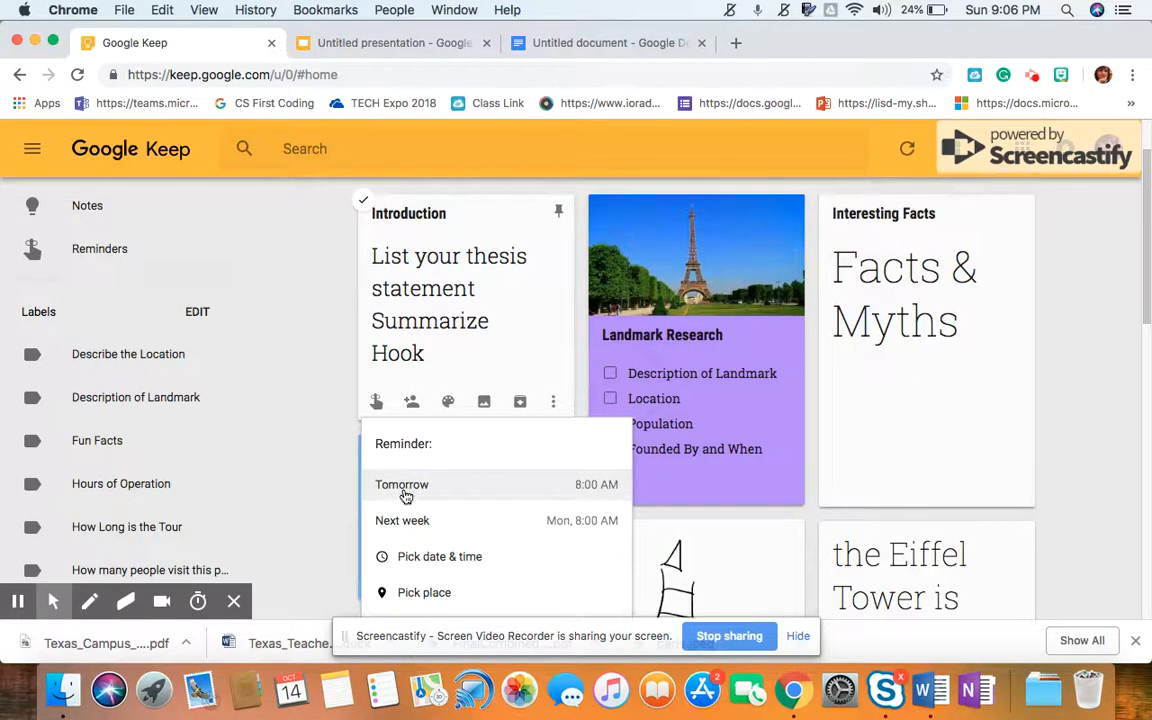
{"action": "left_click", "coordinate": [403, 486]}
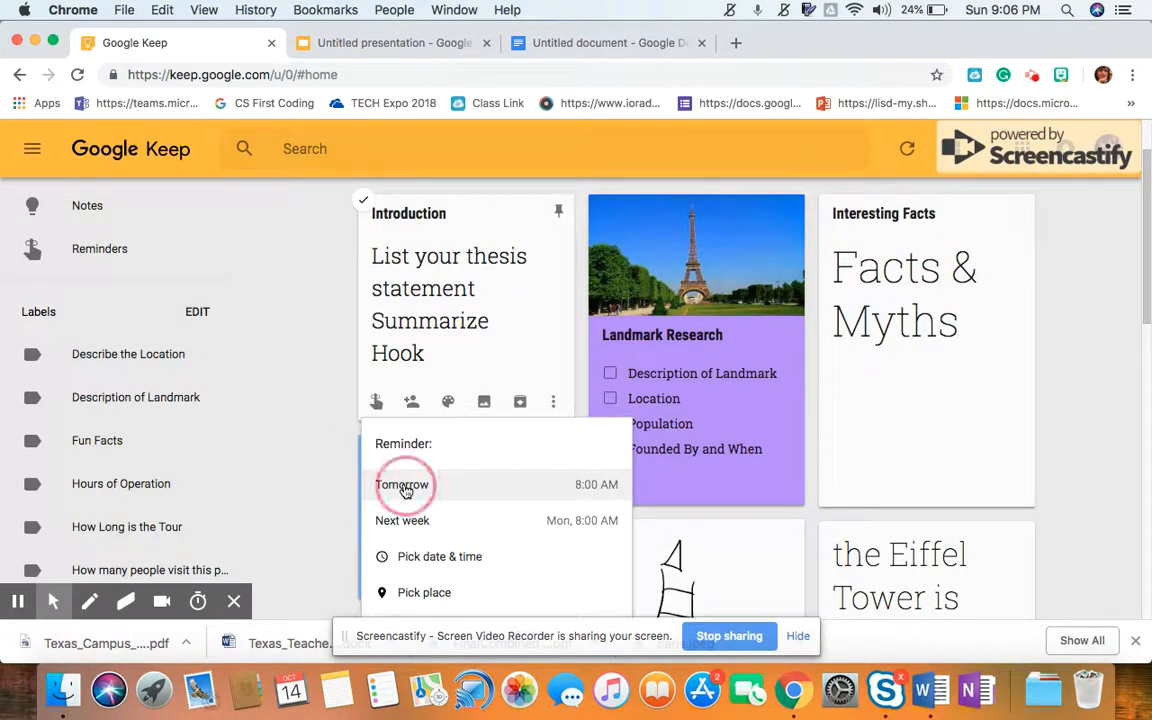
Step: View the Introduction note's collaborator settings without adding anyone, and color the note yellow
{"action": "left_click", "coordinate": [411, 437]}
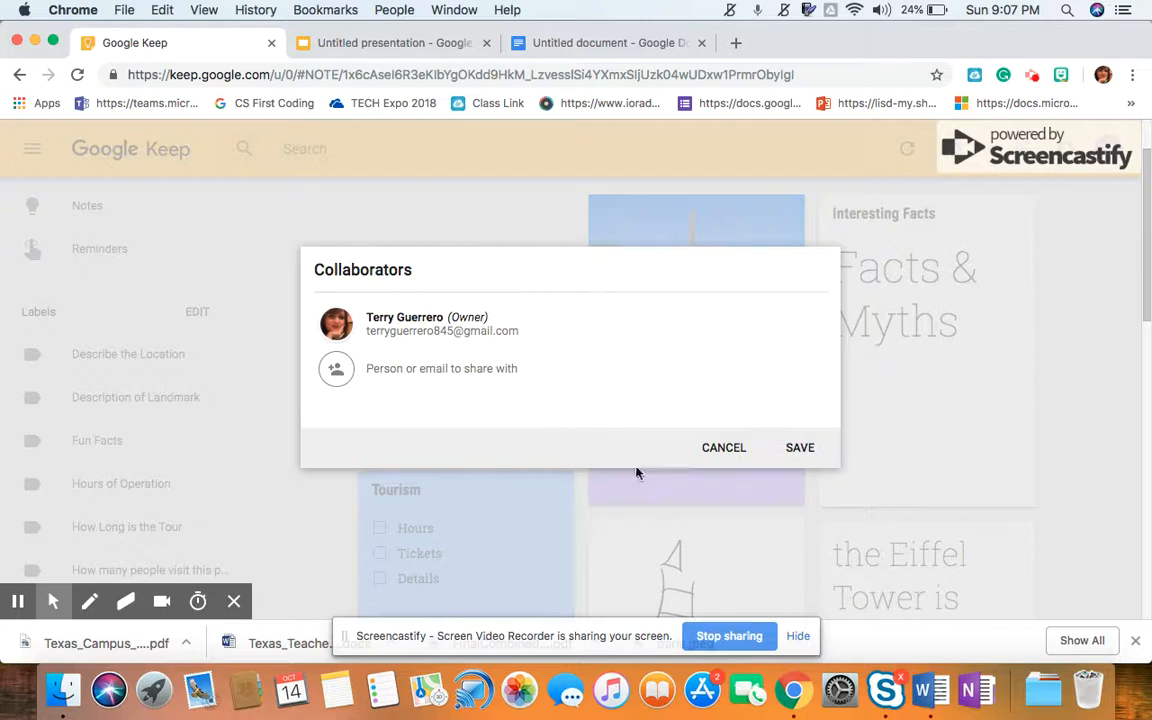
{"action": "left_click", "coordinate": [727, 452]}
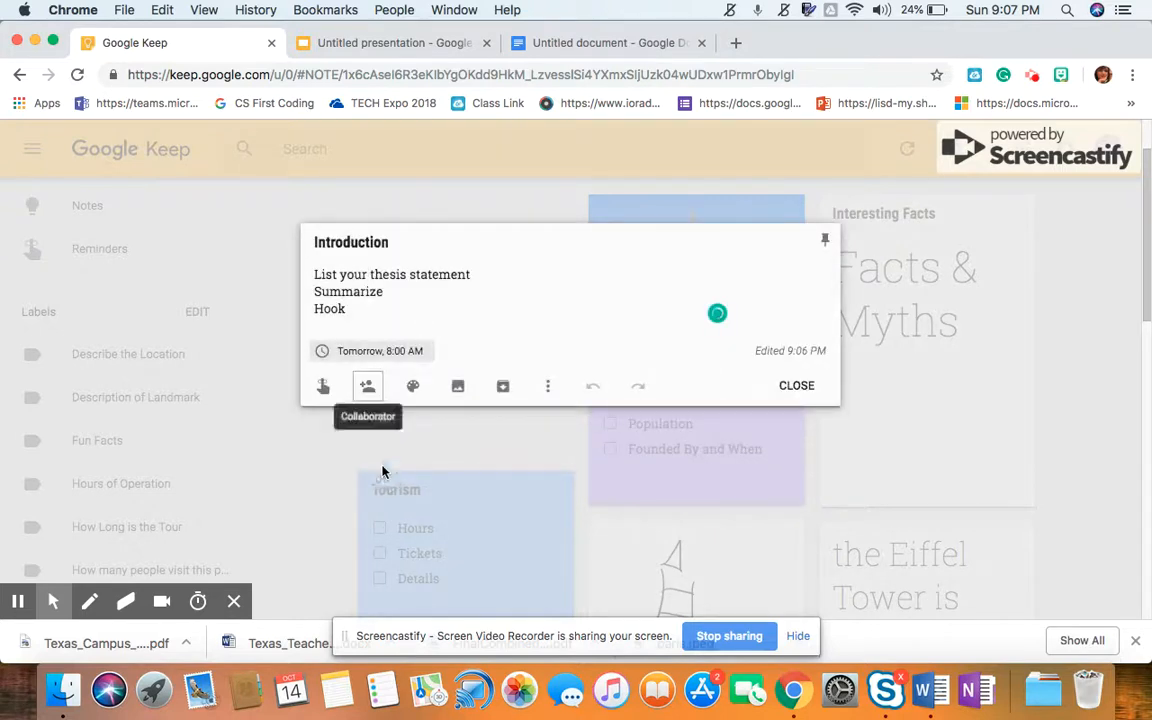
{"action": "mouse_move", "coordinate": [413, 392]}
{"action": "left_click", "coordinate": [499, 294]}
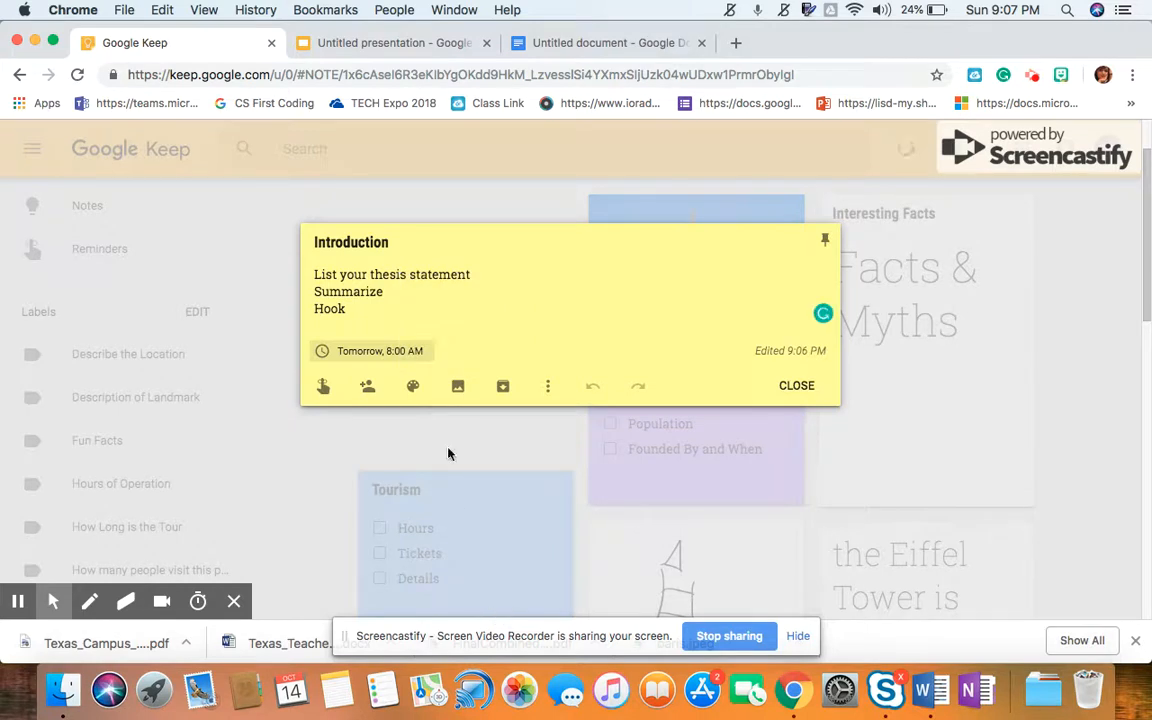
Step: Add the image paris.jpeg from the Desktop to the Introduction note and close the note
{"action": "left_click", "coordinate": [455, 397]}
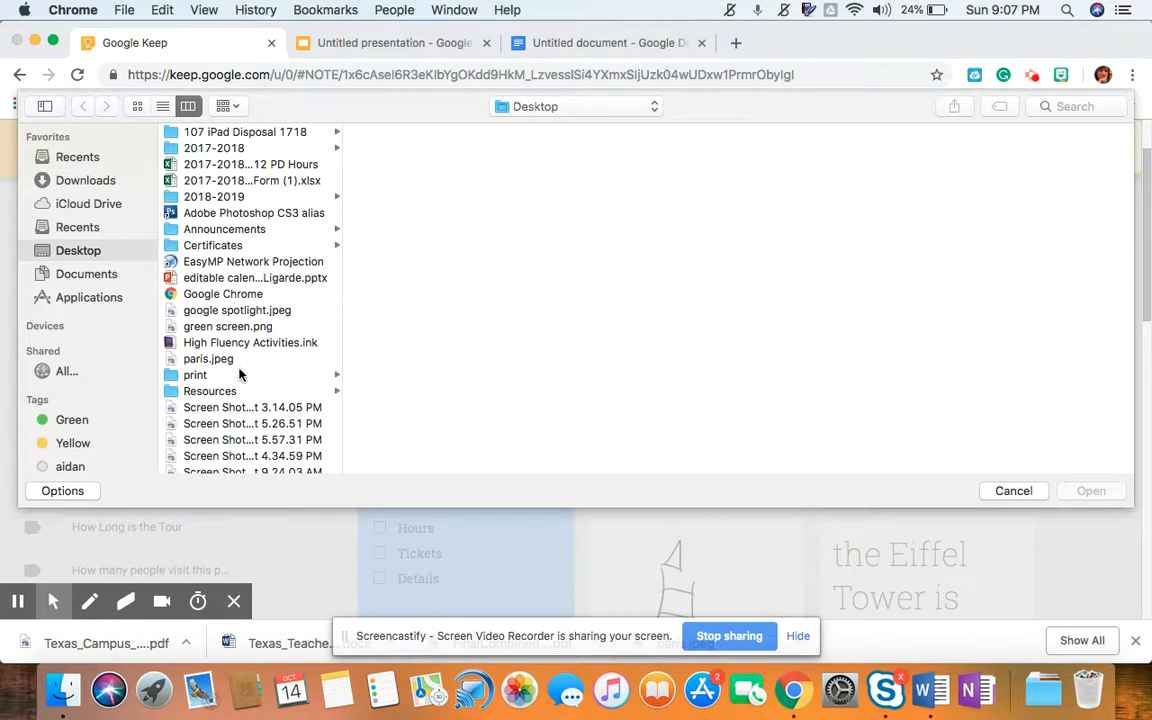
{"action": "left_click", "coordinate": [225, 360]}
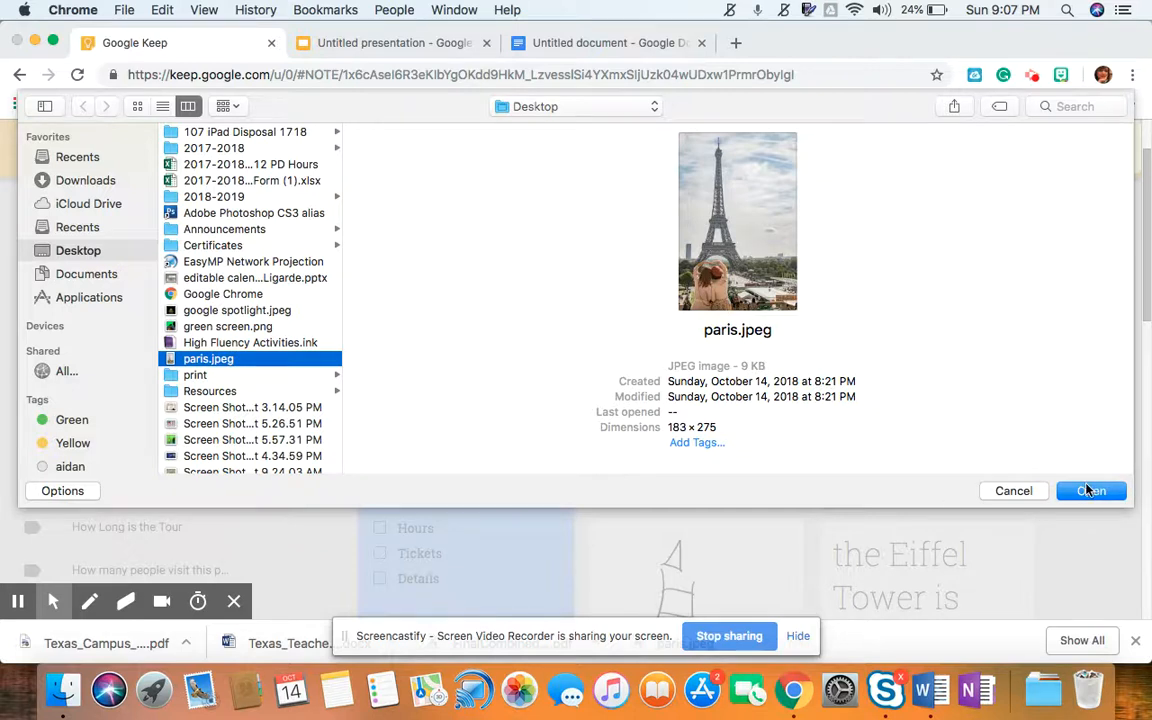
{"action": "left_click", "coordinate": [1088, 490]}
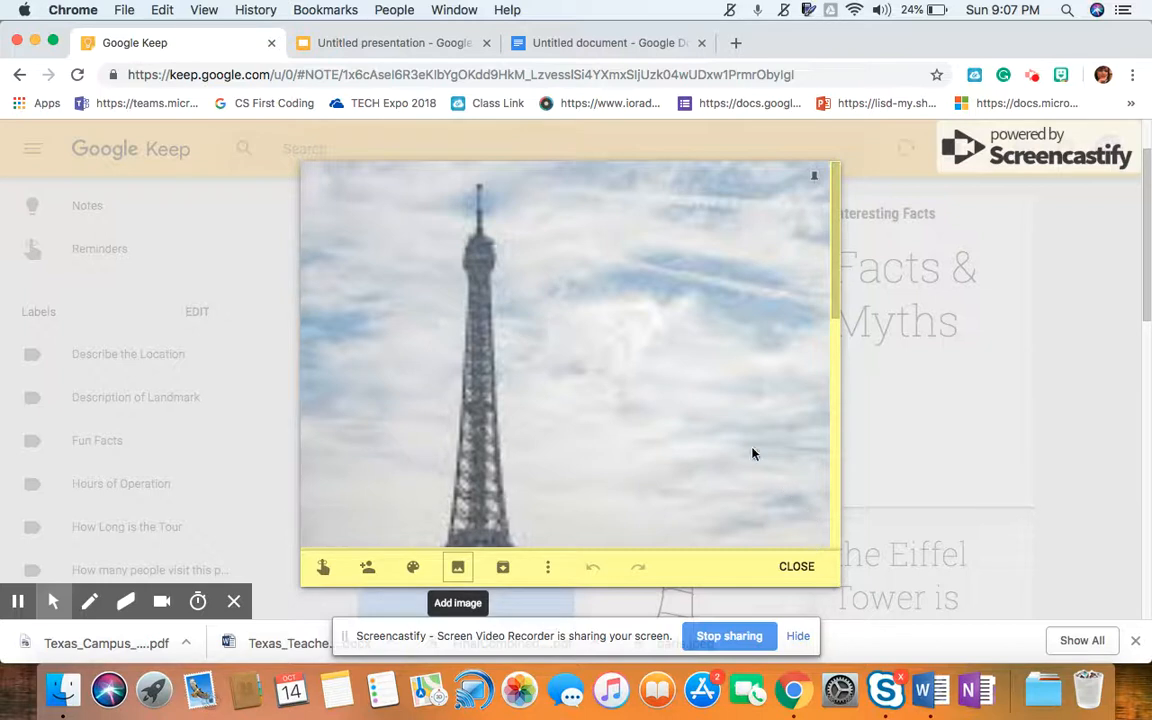
{"action": "left_click", "coordinate": [800, 567]}
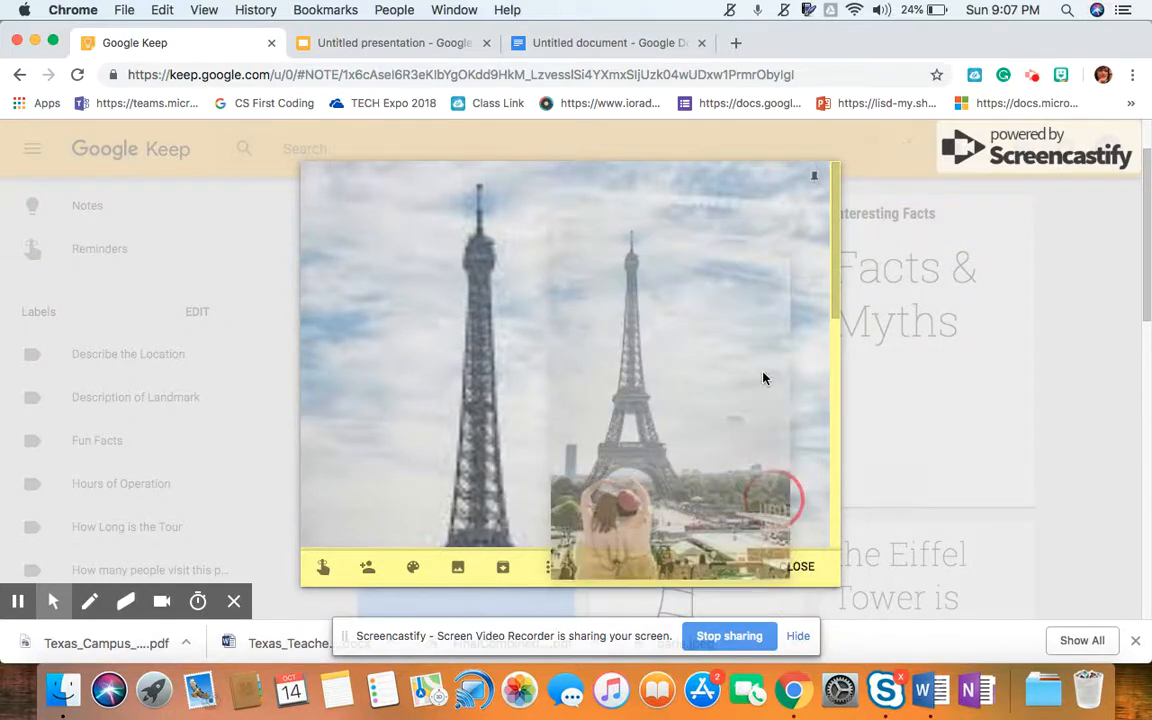
{"action": "left_click", "coordinate": [794, 567]}
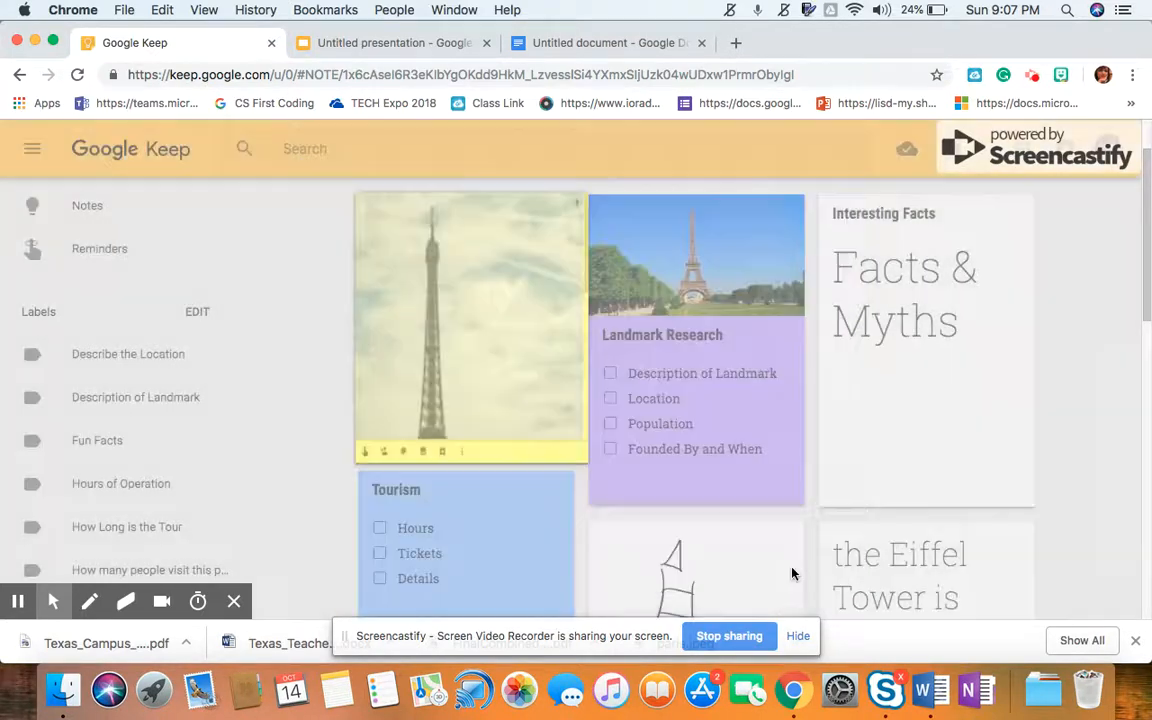
Step: Turn the Introduction note's lines into a checklist by showing checkboxes
{"action": "scroll", "coordinate": [551, 571], "scroll_direction": "down", "scroll_amount": 1}
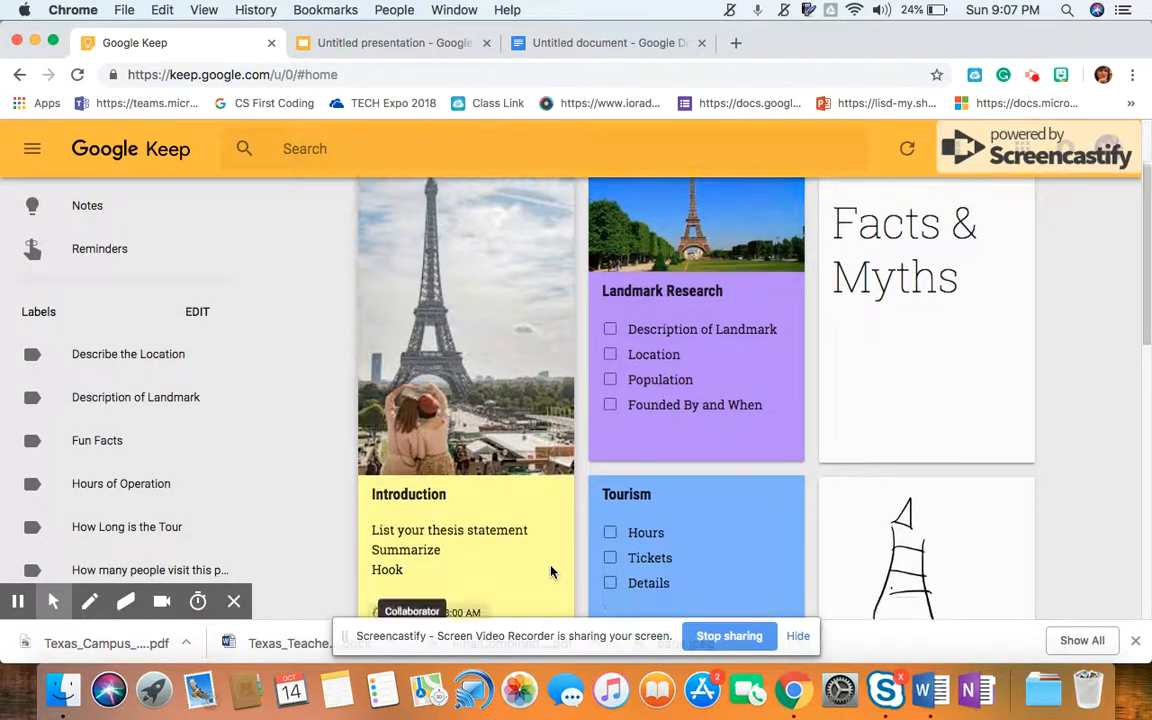
{"action": "scroll", "coordinate": [484, 403], "scroll_direction": "down", "scroll_amount": 3}
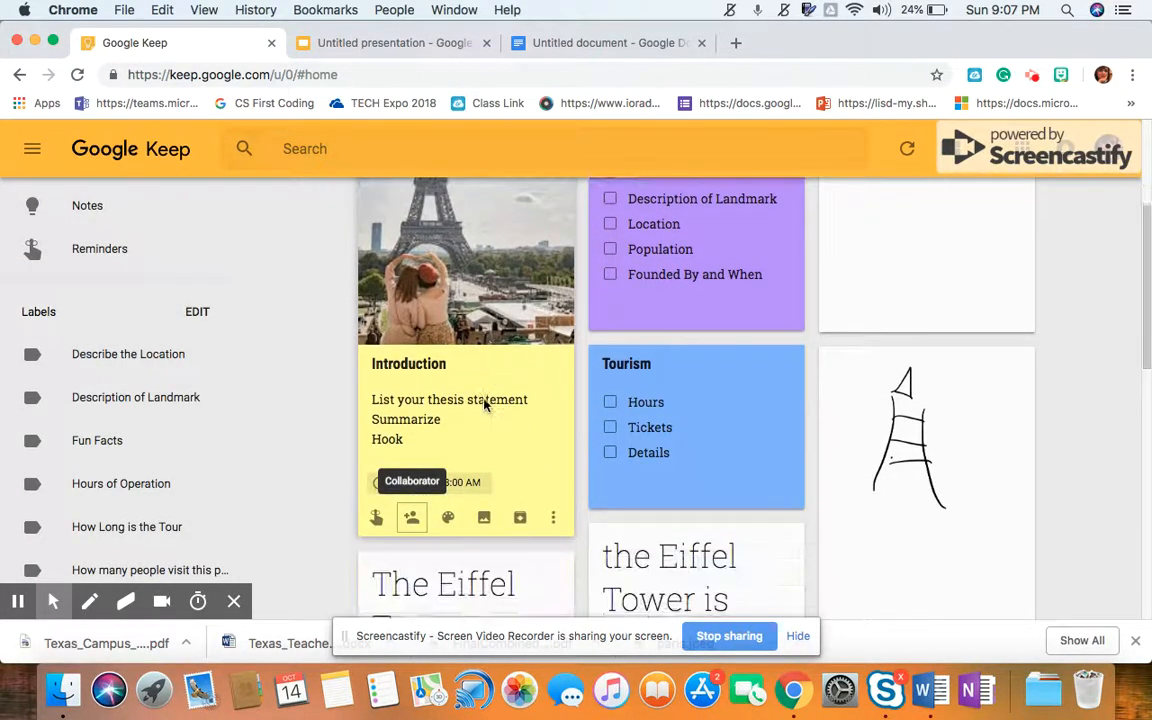
{"action": "scroll", "coordinate": [484, 403], "scroll_direction": "down", "scroll_amount": 1}
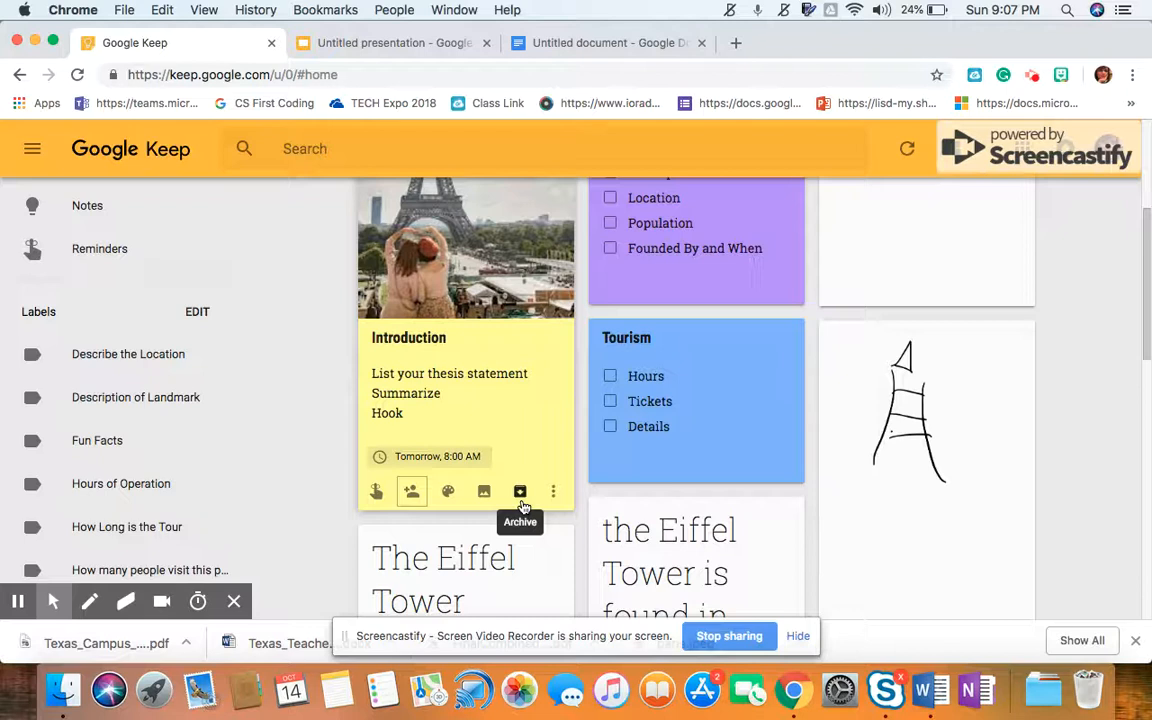
{"action": "left_click", "coordinate": [554, 494]}
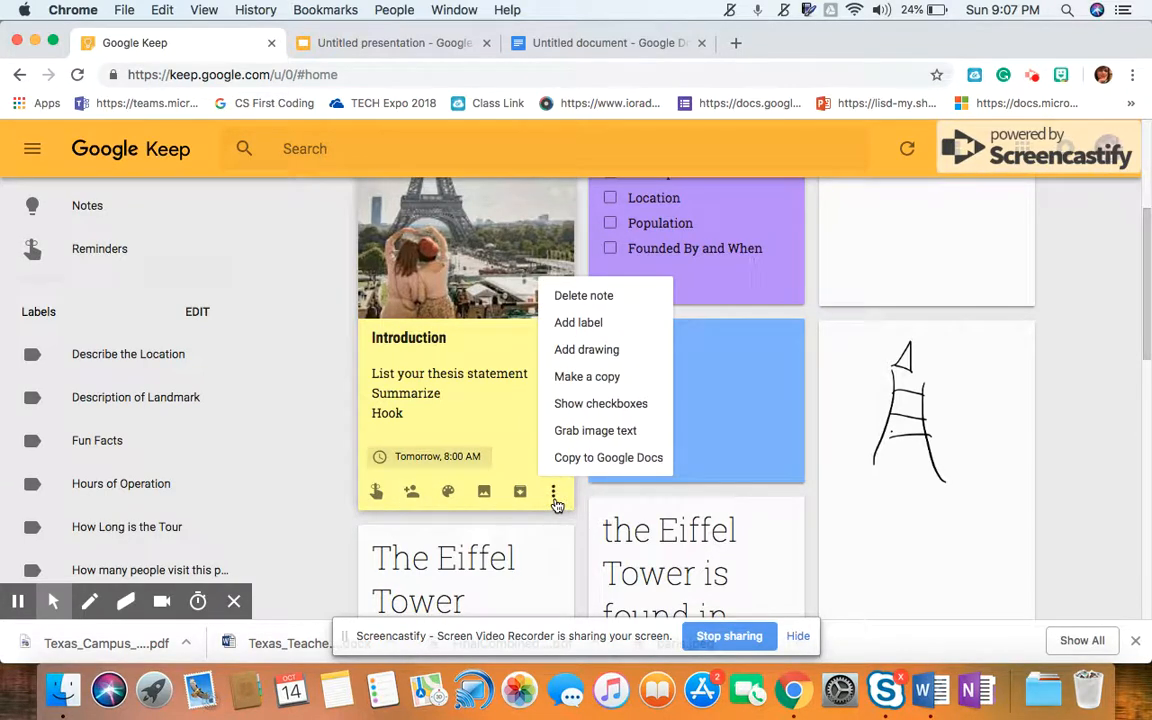
{"action": "left_click", "coordinate": [599, 404]}
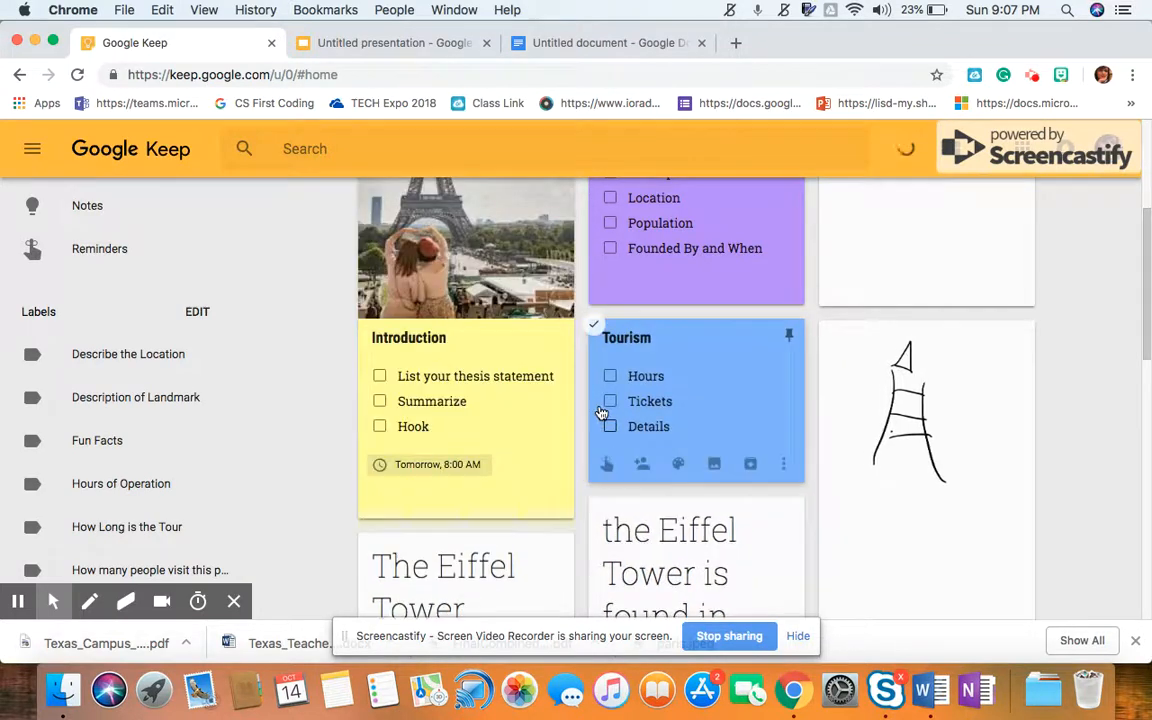
Step: Check off "List your thesis statement", "Hook" and "Summarize" in the Introduction note
{"action": "left_click", "coordinate": [380, 377]}
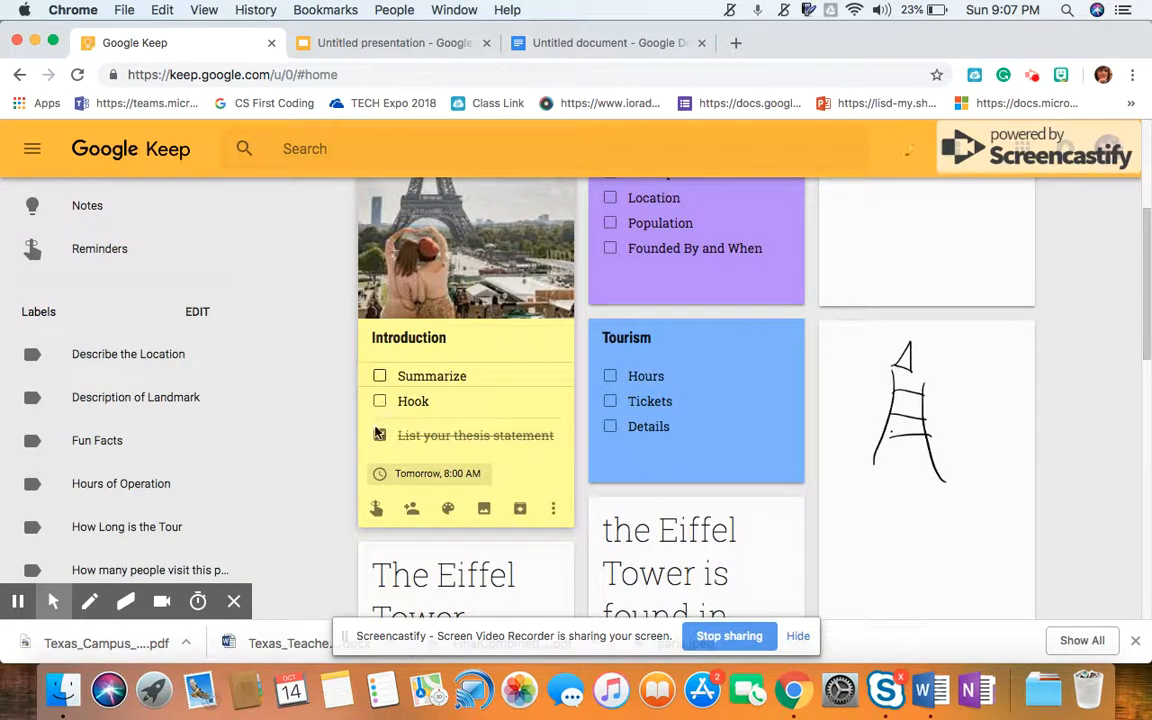
{"action": "left_click", "coordinate": [380, 402]}
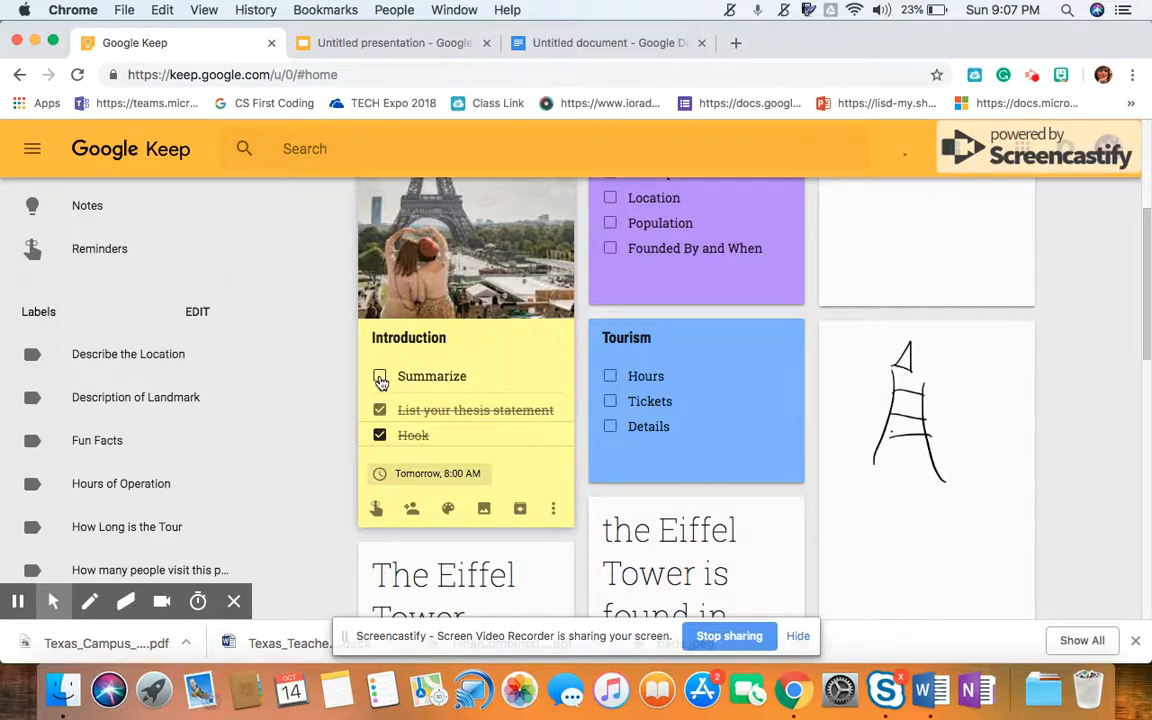
{"action": "left_click", "coordinate": [380, 377]}
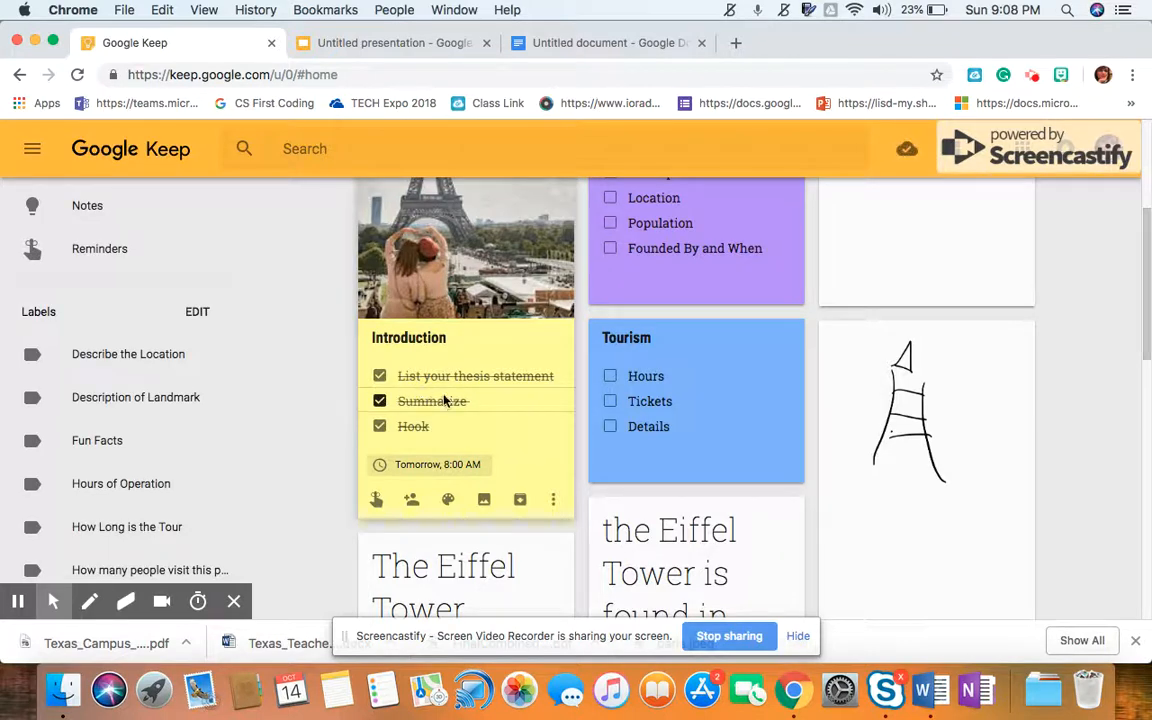
Step: Hide the Introduction note's checkboxes while keeping its items, and show the checkboxes again
{"action": "left_click", "coordinate": [554, 503]}
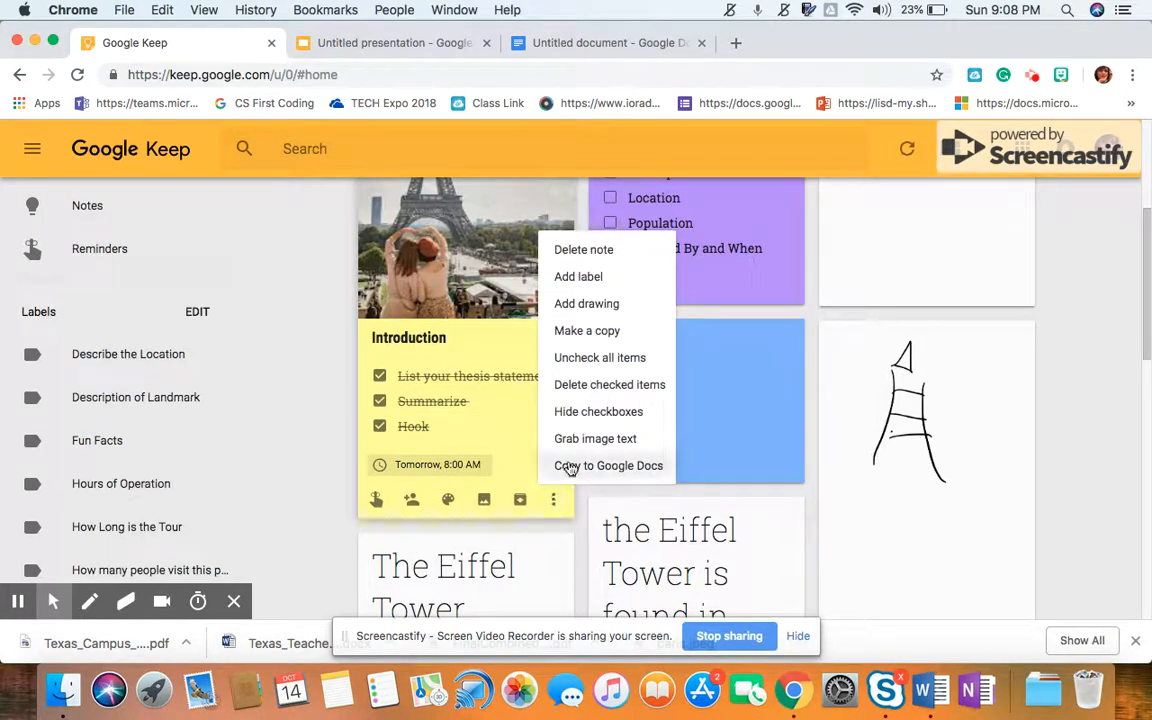
{"action": "left_click", "coordinate": [597, 392]}
{"action": "left_click", "coordinate": [710, 374]}
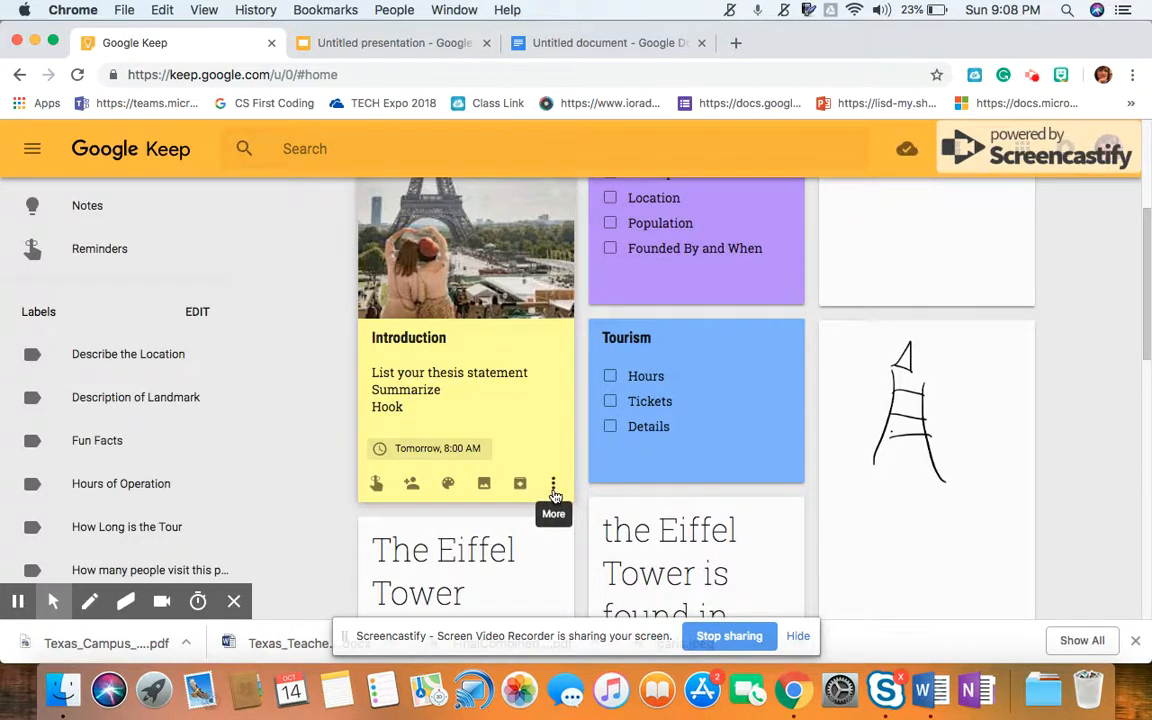
{"action": "left_click", "coordinate": [554, 487]}
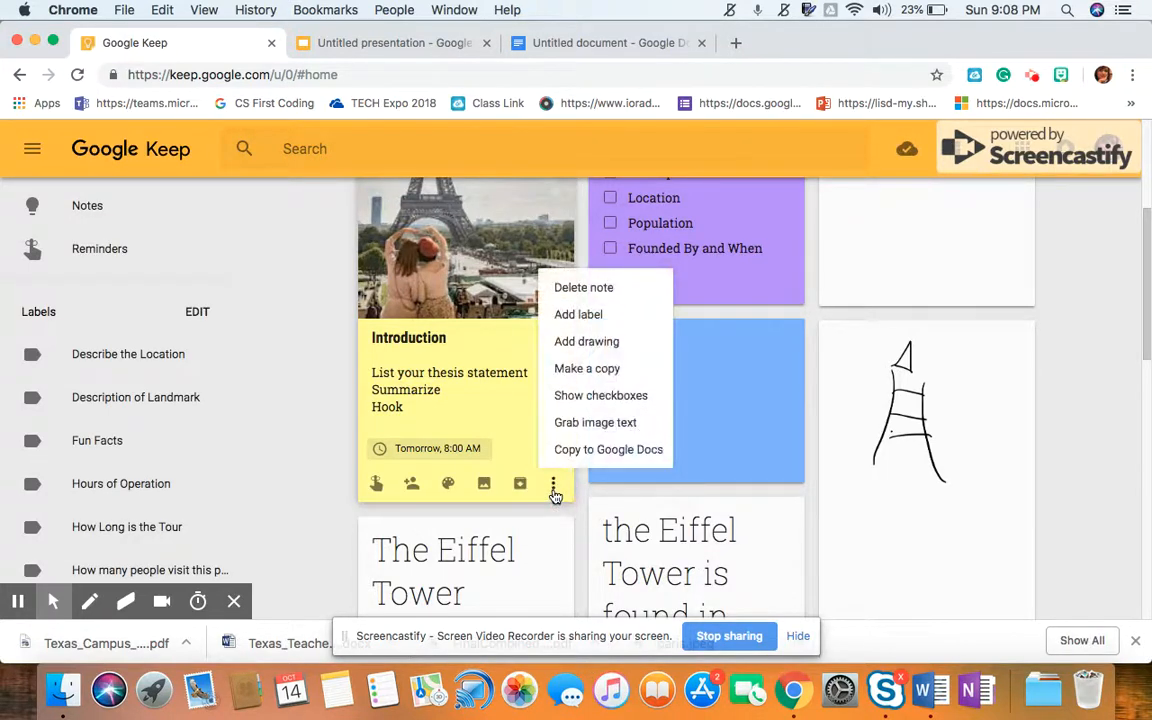
{"action": "left_click", "coordinate": [604, 395]}
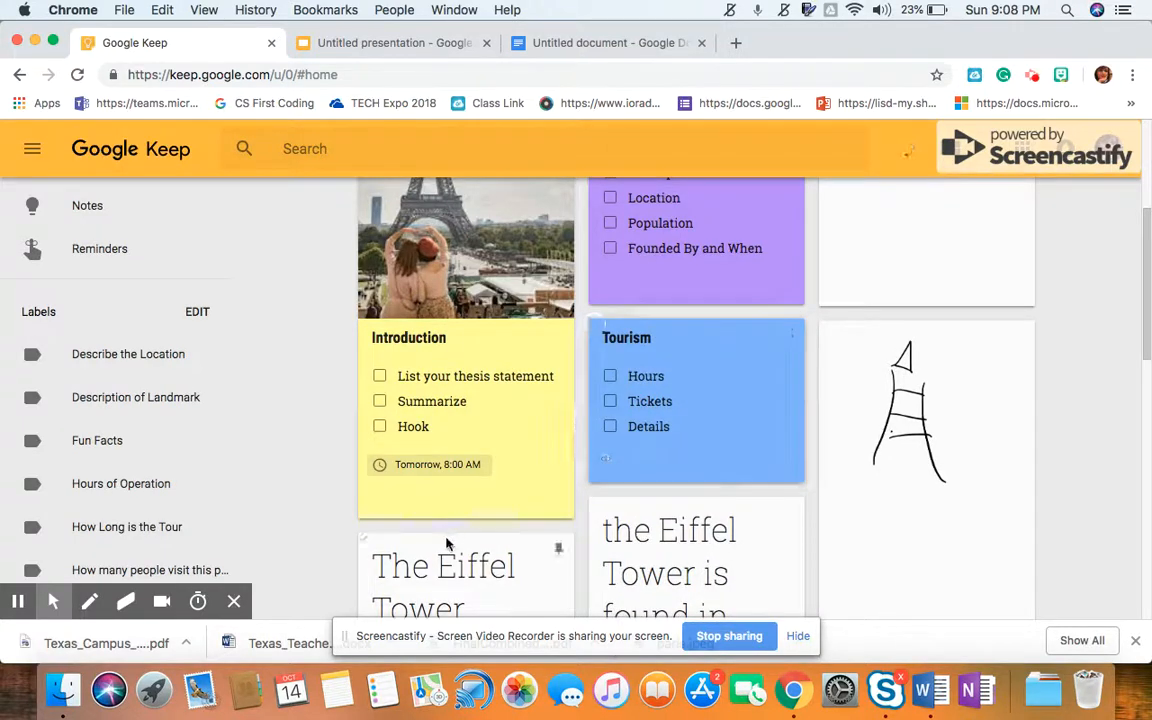
Step: Open the note with the hand-drawn tower sketch and add a new drawing to it
{"action": "mouse_move", "coordinate": [600, 481]}
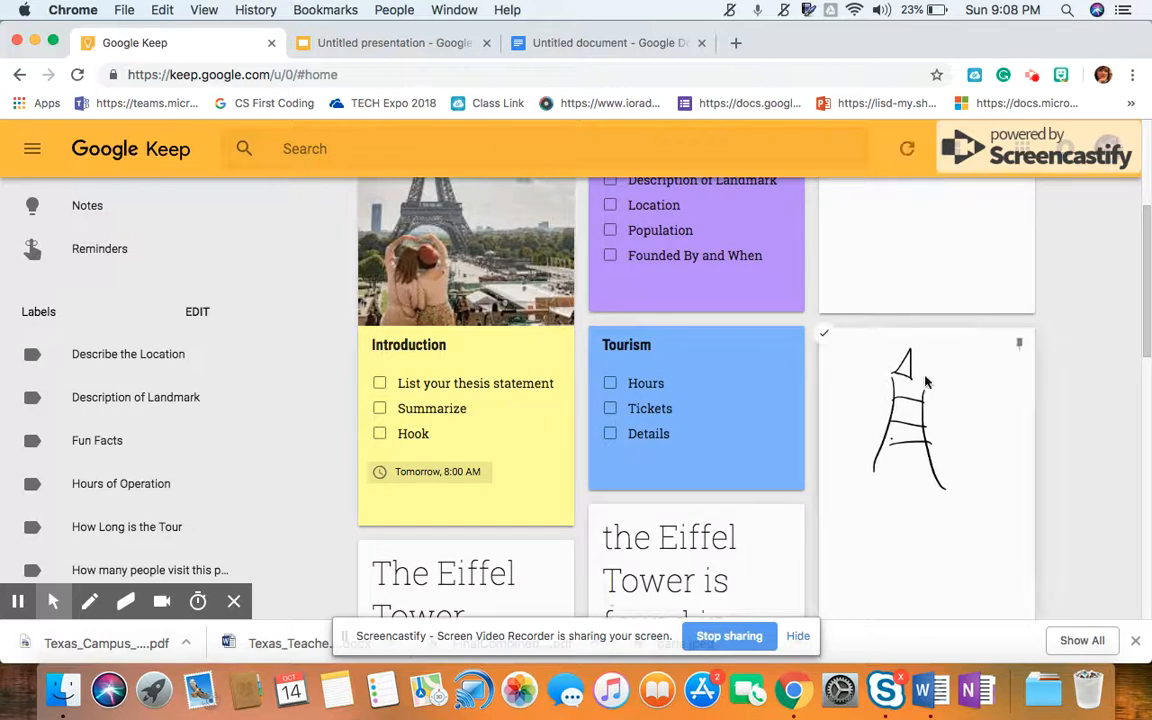
{"action": "left_click", "coordinate": [936, 460]}
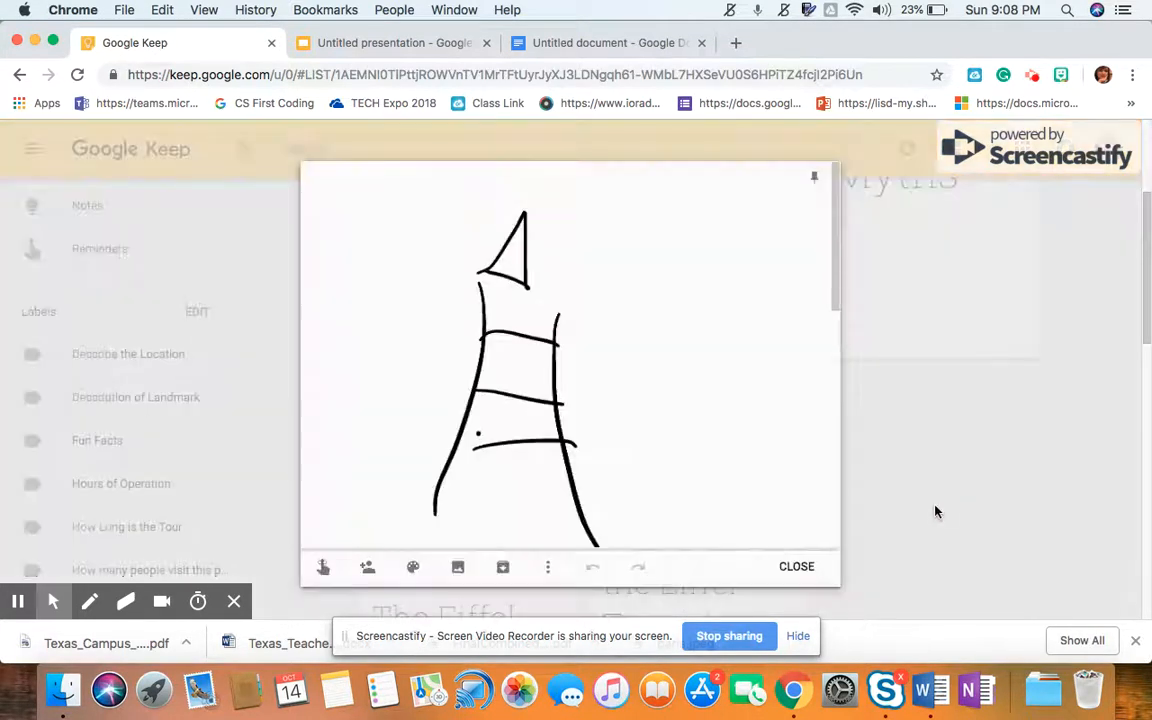
{"action": "left_click", "coordinate": [548, 567]}
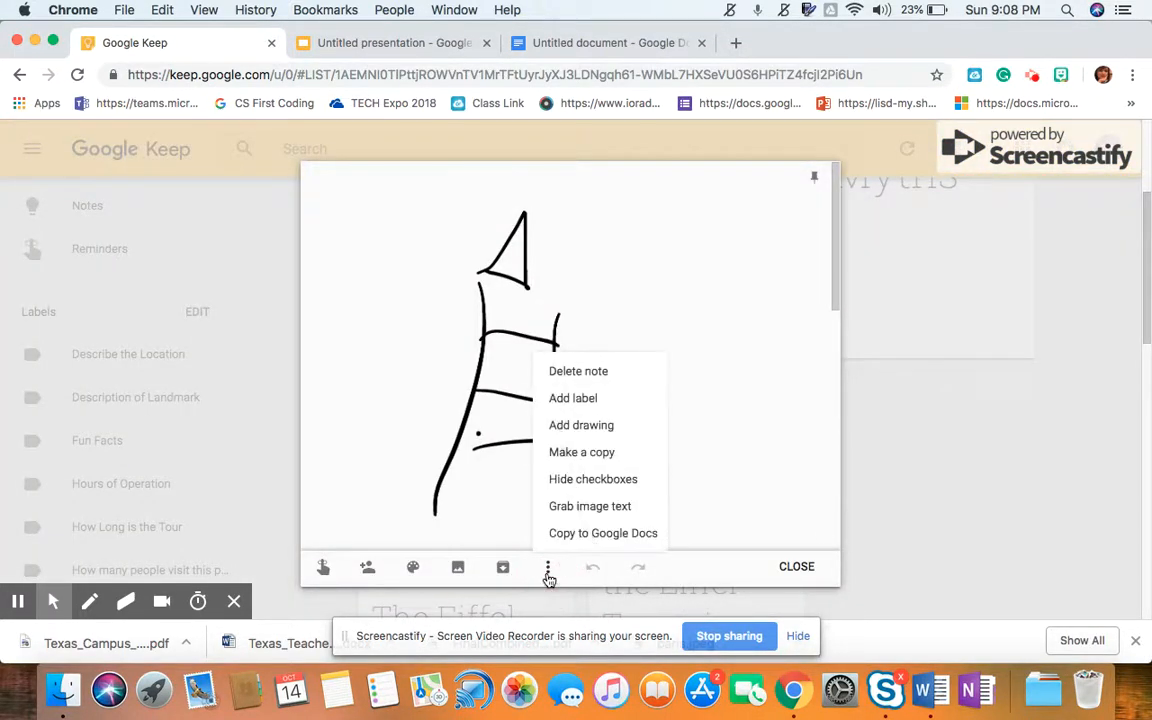
{"action": "left_click", "coordinate": [590, 428]}
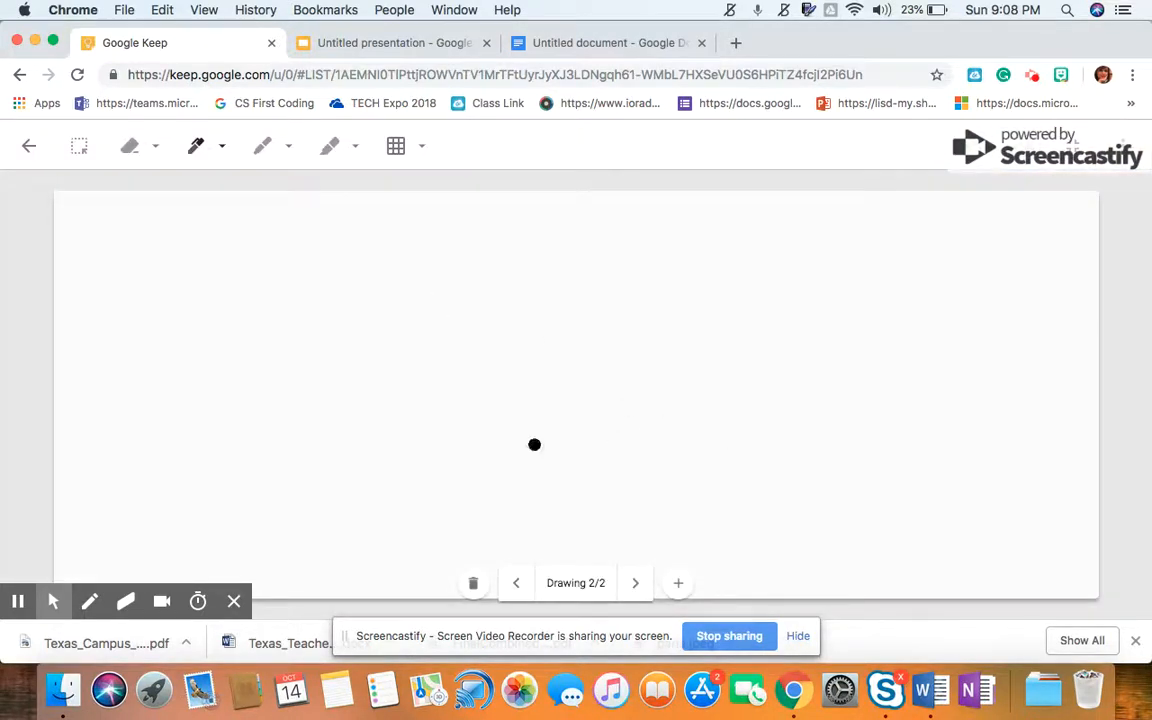
Step: Sketch an Eiffel Tower in black on the new drawing, with a pointed top, flared legs and horizontal crossbars
{"action": "left_click", "coordinate": [502, 292]}
{"action": "left_click_drag", "start_coordinate": [494, 335], "coordinate": [440, 466]}
{"action": "mouse_move", "coordinate": [530, 276]}
{"action": "left_mouse_down"}
{"action": "mouse_move", "coordinate": [574, 443]}
{"action": "mouse_move", "coordinate": [614, 467]}
{"action": "left_mouse_up"}
{"action": "mouse_move", "coordinate": [540, 314]}
{"action": "left_mouse_down"}
{"action": "mouse_move", "coordinate": [505, 314]}
{"action": "mouse_move", "coordinate": [506, 265]}
{"action": "mouse_move", "coordinate": [528, 284]}
{"action": "left_mouse_up"}
{"action": "left_click_drag", "start_coordinate": [488, 361], "coordinate": [552, 362]}
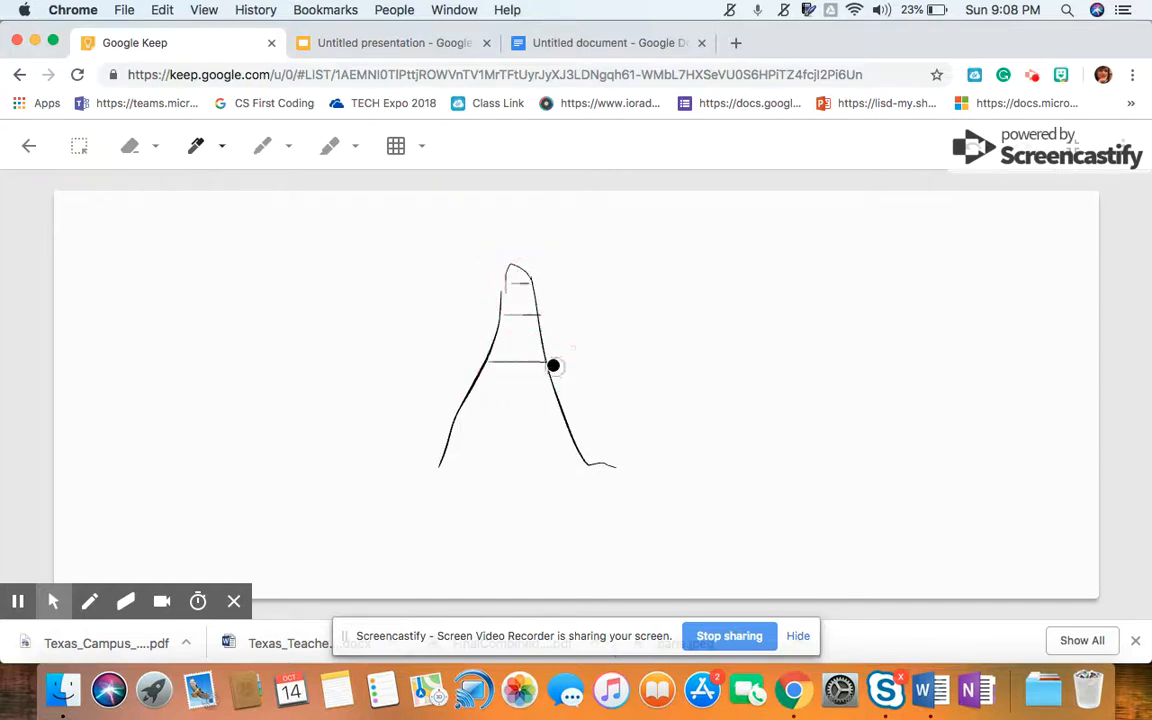
{"action": "mouse_move", "coordinate": [478, 381]}
{"action": "left_mouse_down"}
{"action": "mouse_move", "coordinate": [567, 382]}
{"action": "mouse_move", "coordinate": [461, 458]}
{"action": "left_mouse_up"}
Step: Write "by" and the artist's first name in pink pen beside the tower, and return from the drawing to the notes overview
{"action": "left_click", "coordinate": [197, 150]}
{"action": "left_click", "coordinate": [274, 190]}
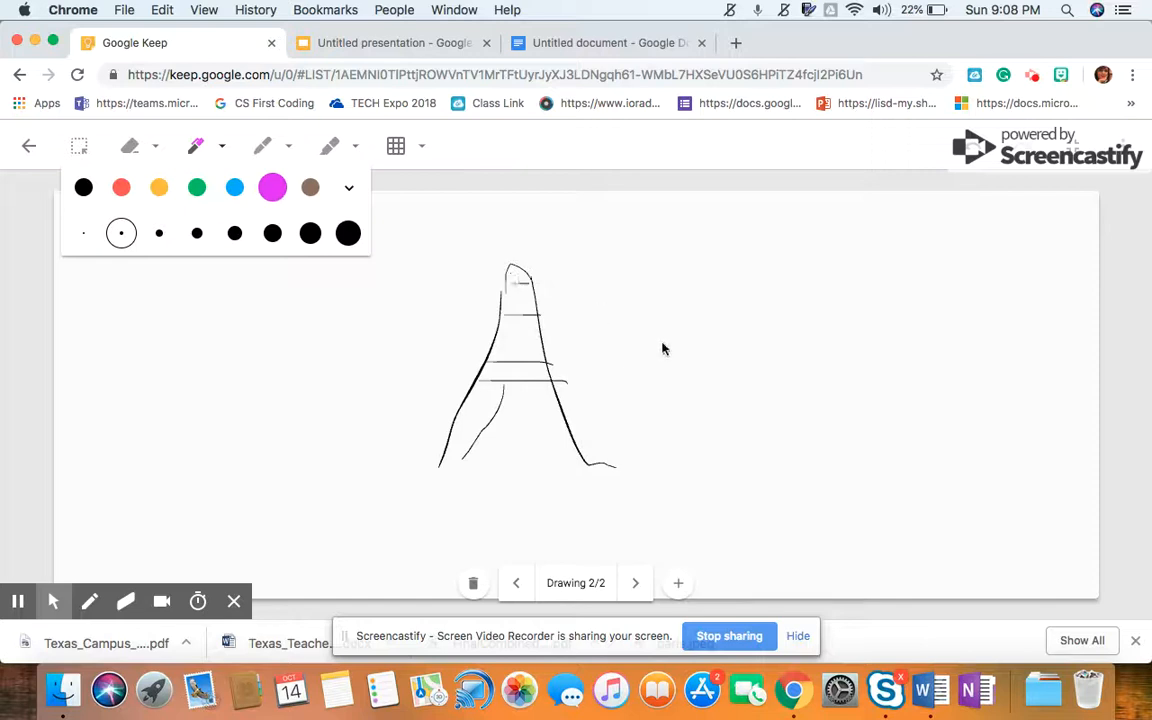
{"action": "mouse_move", "coordinate": [681, 314]}
{"action": "left_mouse_down"}
{"action": "mouse_move", "coordinate": [699, 343]}
{"action": "mouse_move", "coordinate": [681, 343]}
{"action": "mouse_move", "coordinate": [735, 337]}
{"action": "mouse_move", "coordinate": [742, 368]}
{"action": "left_mouse_up"}
{"action": "mouse_move", "coordinate": [660, 394]}
{"action": "left_mouse_down"}
{"action": "mouse_move", "coordinate": [698, 394]}
{"action": "mouse_move", "coordinate": [681, 429]}
{"action": "mouse_move", "coordinate": [704, 409]}
{"action": "mouse_move", "coordinate": [733, 428]}
{"action": "mouse_move", "coordinate": [728, 393]}
{"action": "mouse_move", "coordinate": [746, 417]}
{"action": "left_mouse_up"}
{"action": "left_click", "coordinate": [744, 395]}
{"action": "left_click_drag", "start_coordinate": [759, 399], "coordinate": [769, 440]}
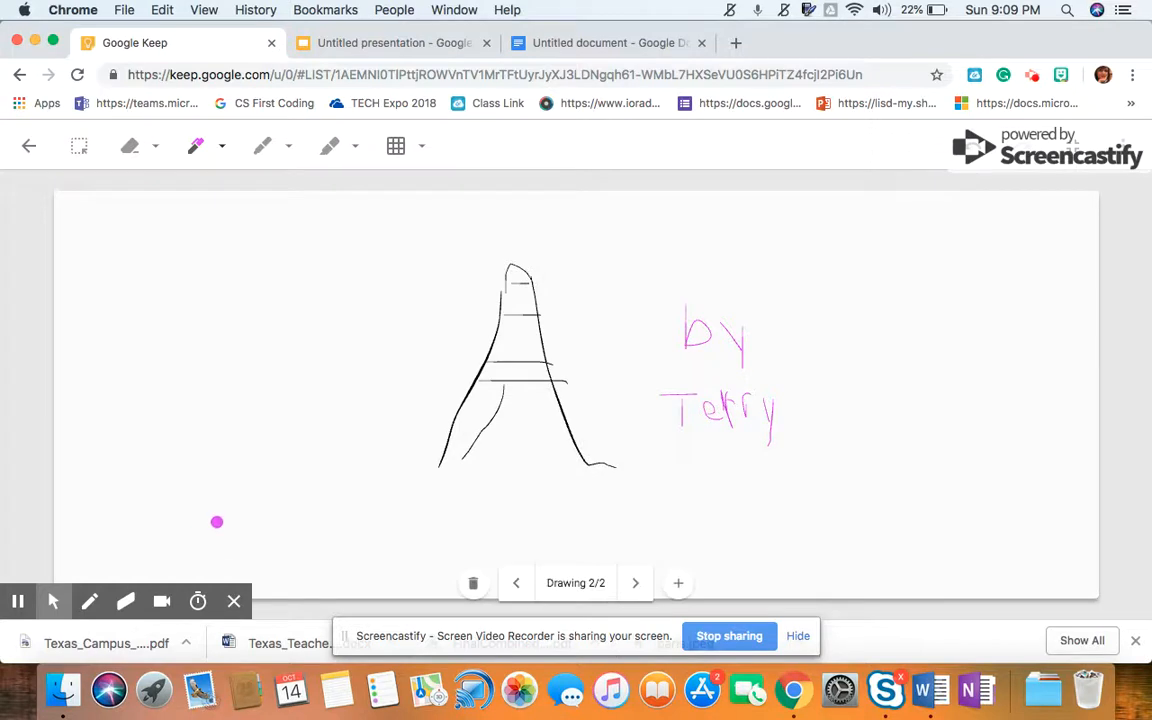
{"action": "left_click", "coordinate": [29, 146]}
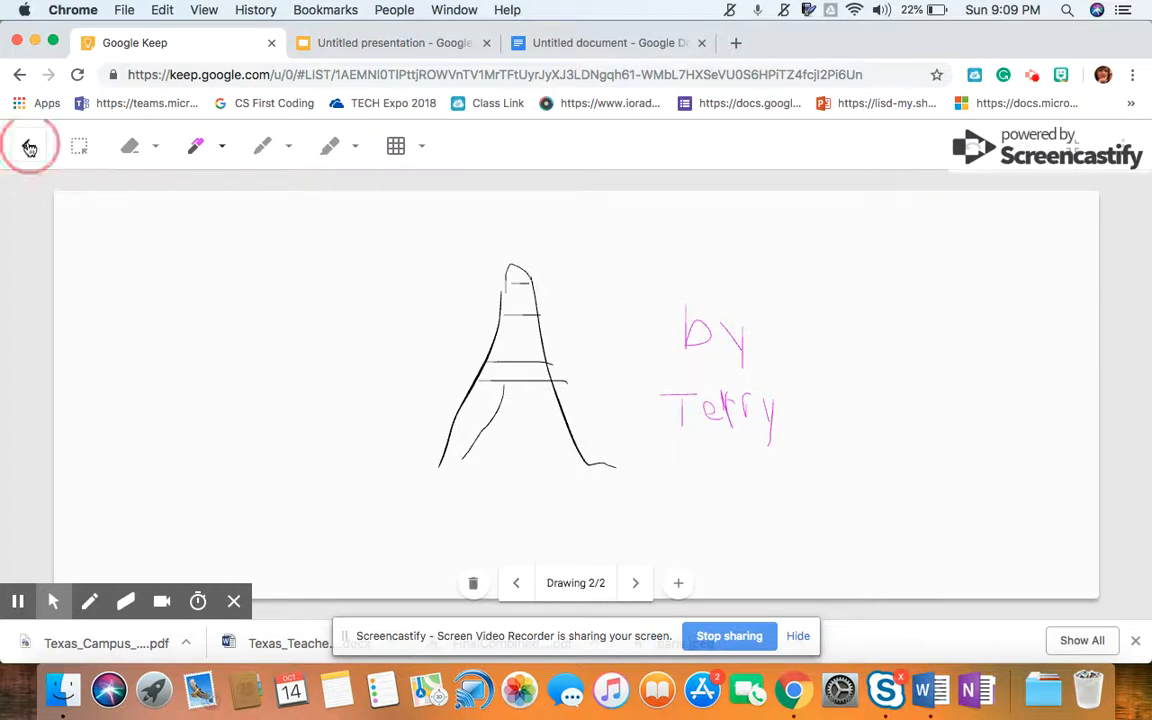
{"action": "left_click", "coordinate": [803, 520]}
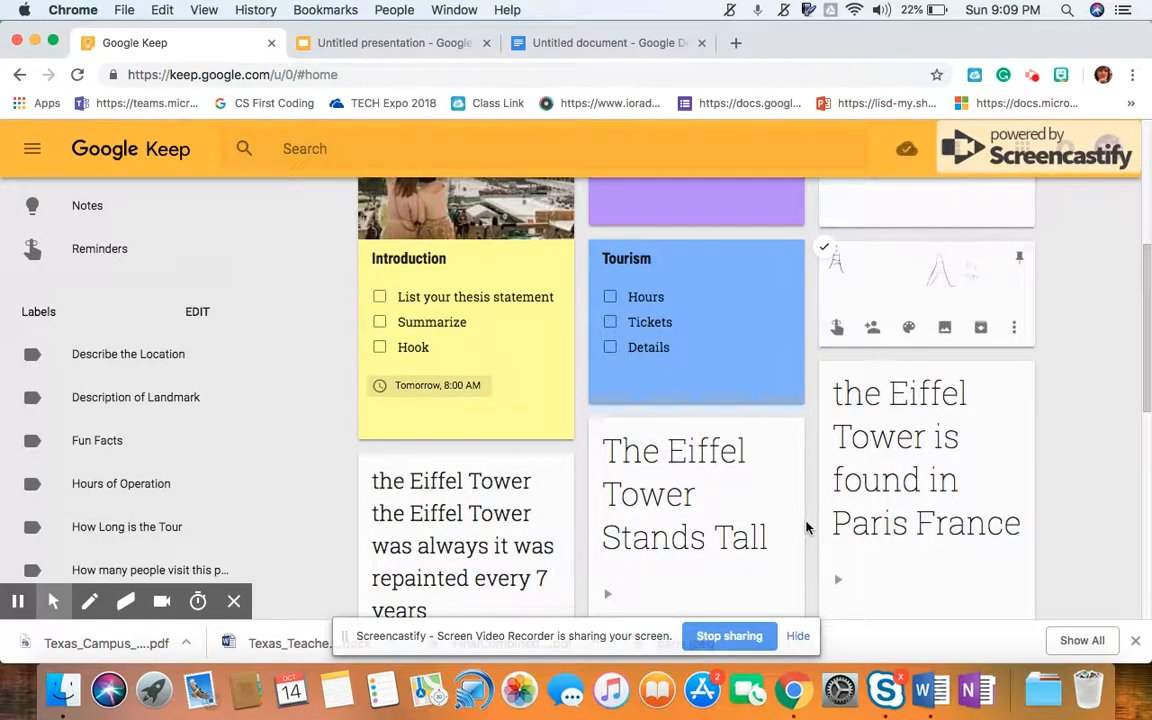
Step: Play the voice recording in the note about the Eiffel Tower being repainted every 7 years, and close the note
{"action": "scroll", "coordinate": [807, 532], "scroll_direction": "down", "scroll_amount": 2}
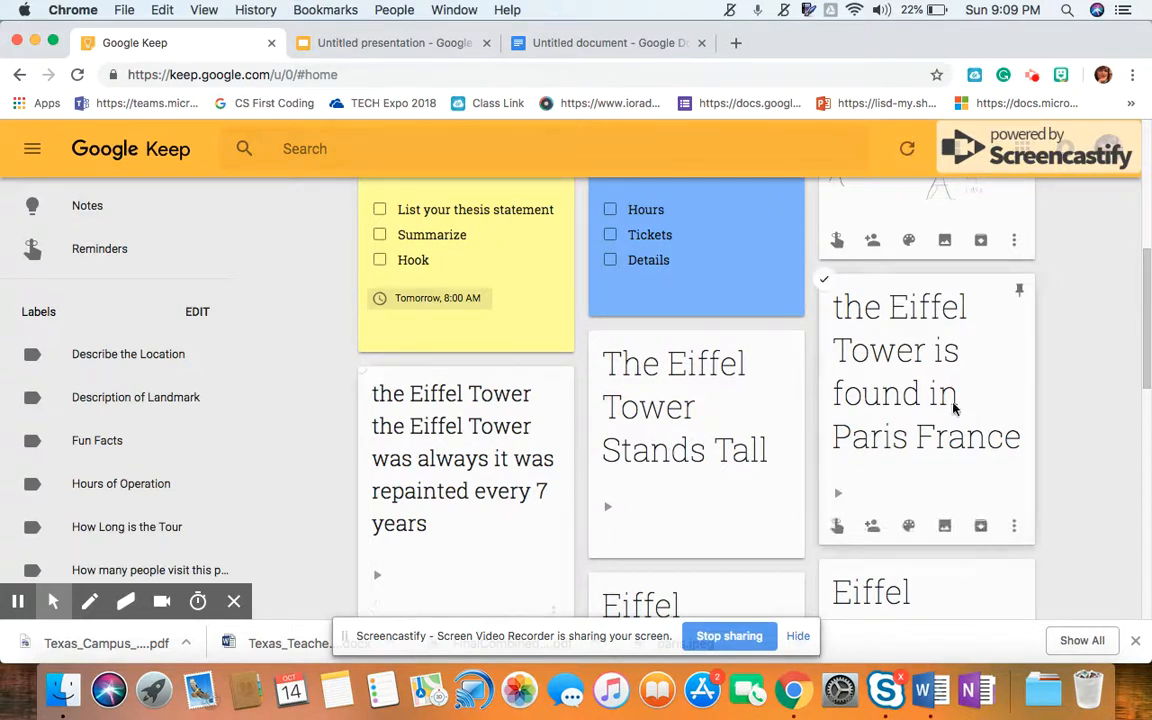
{"action": "scroll", "coordinate": [853, 497], "scroll_direction": "down", "scroll_amount": 3}
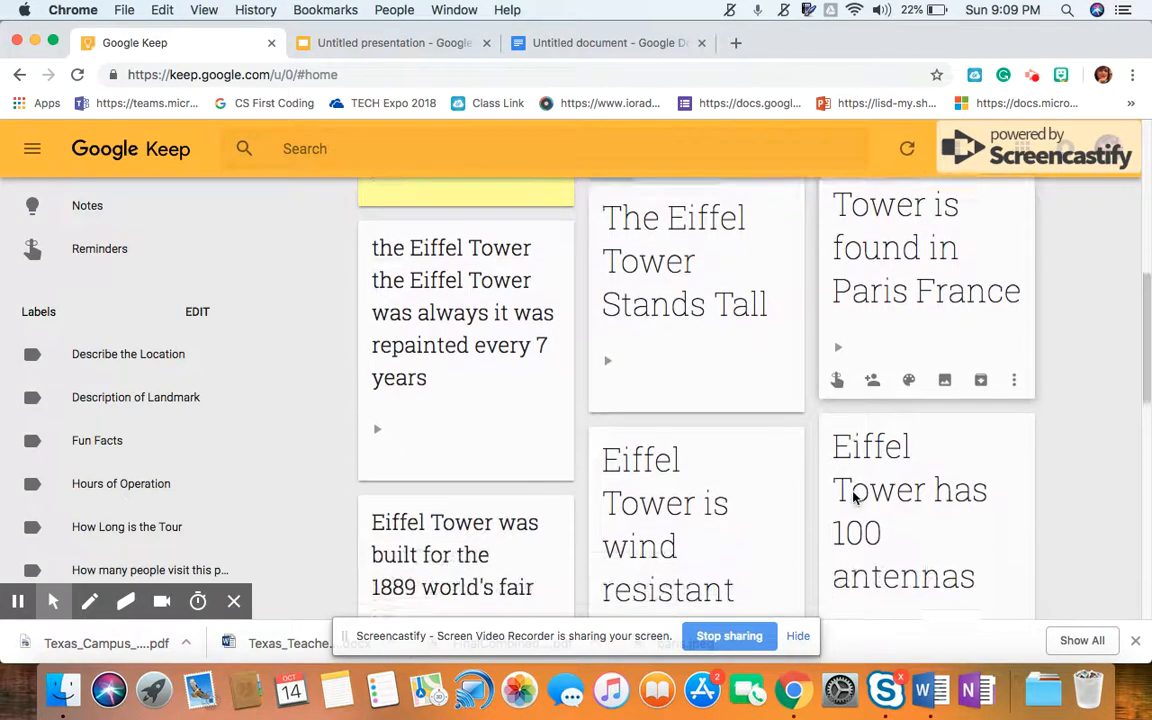
{"action": "scroll", "coordinate": [853, 497], "scroll_direction": "up", "scroll_amount": 1}
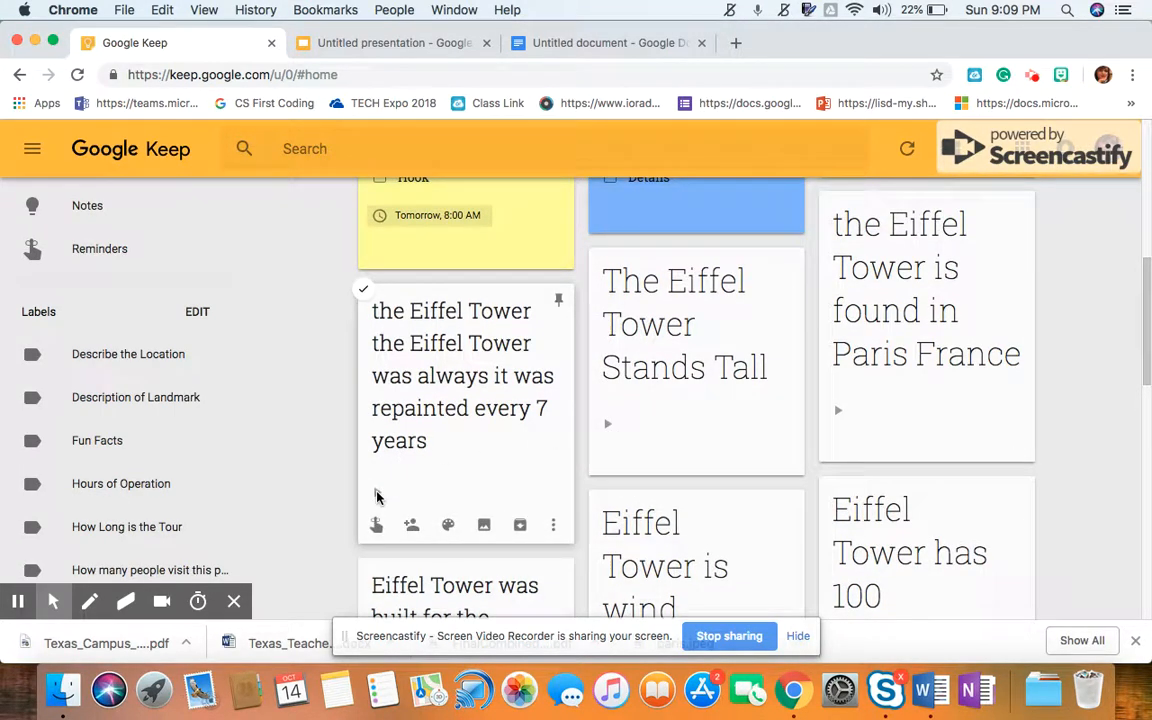
{"action": "left_click", "coordinate": [378, 497]}
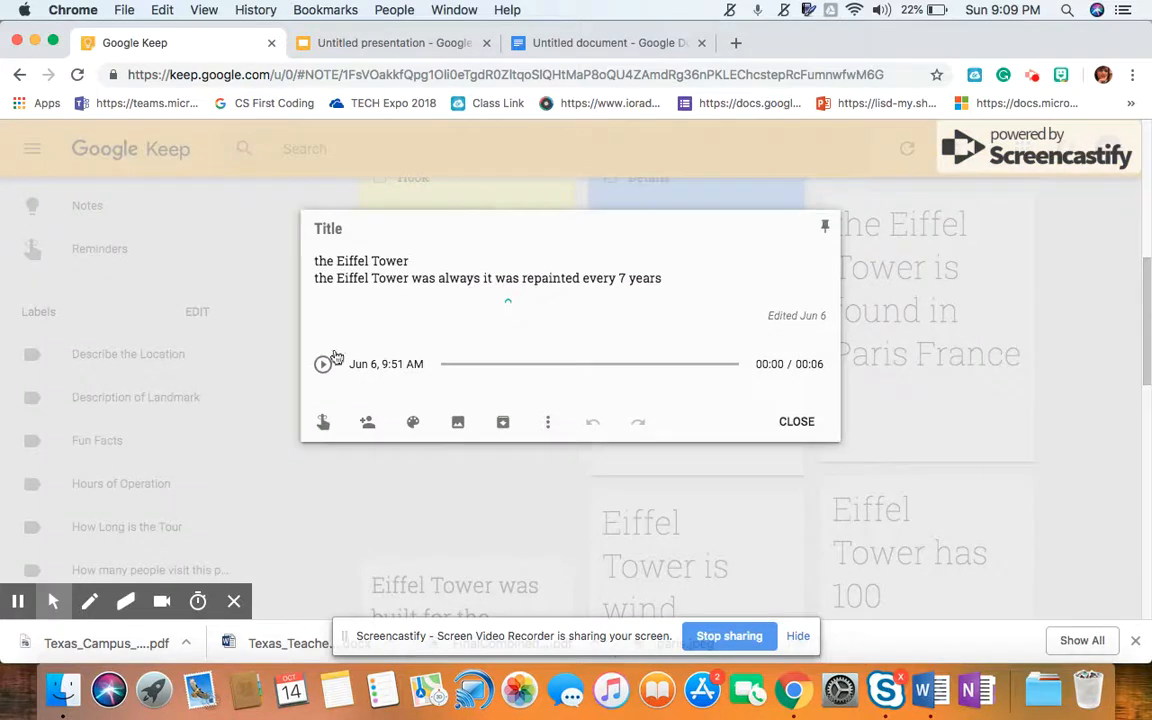
{"action": "left_click", "coordinate": [323, 366]}
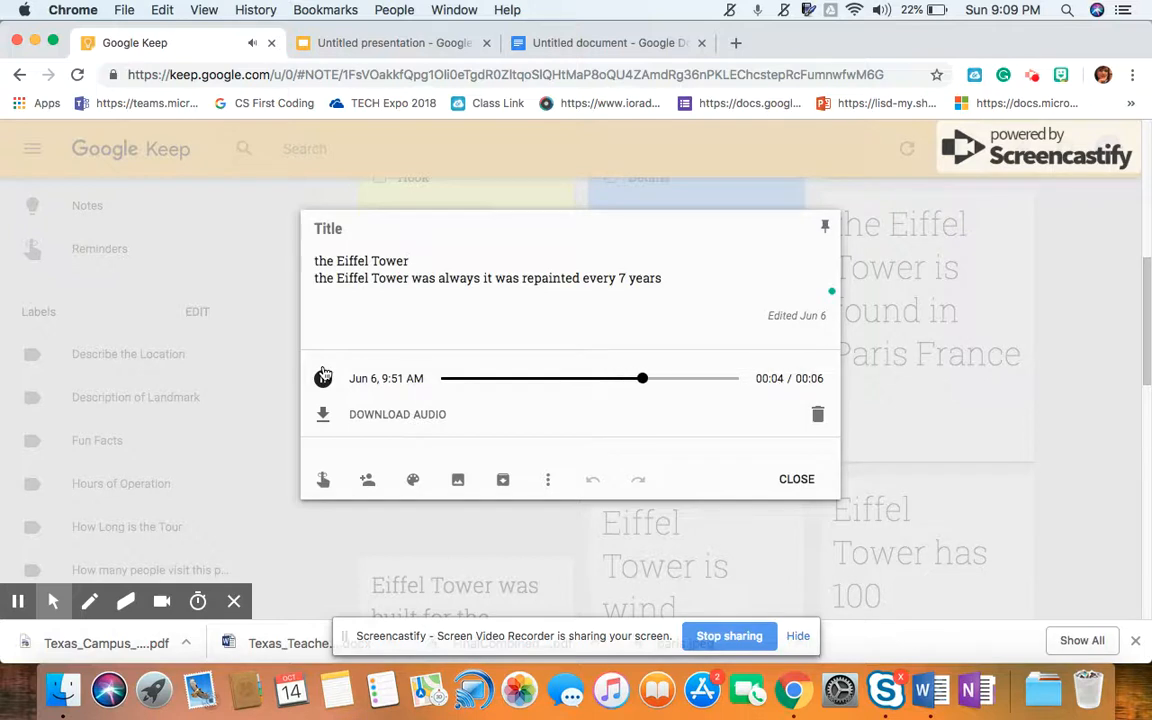
{"action": "left_click", "coordinate": [796, 484]}
Step: Play the voice recording in the "The Eiffel Tower Stands Tall" note and close the note
{"action": "left_click", "coordinate": [606, 432]}
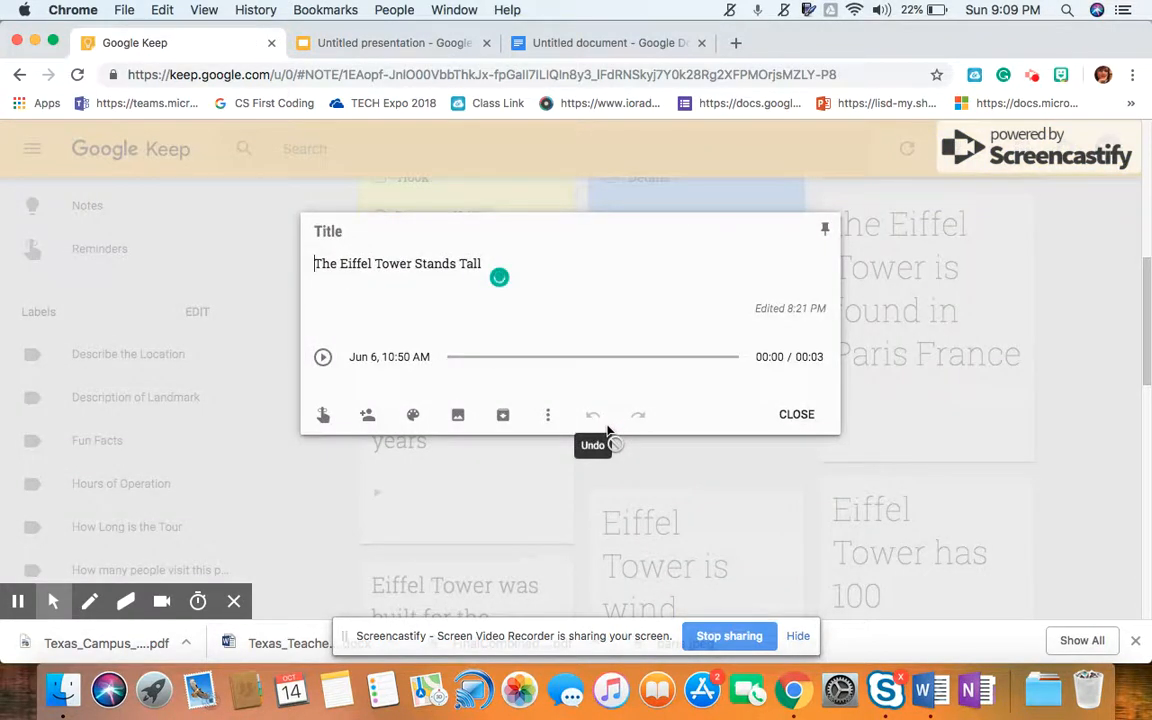
{"action": "left_click", "coordinate": [323, 357]}
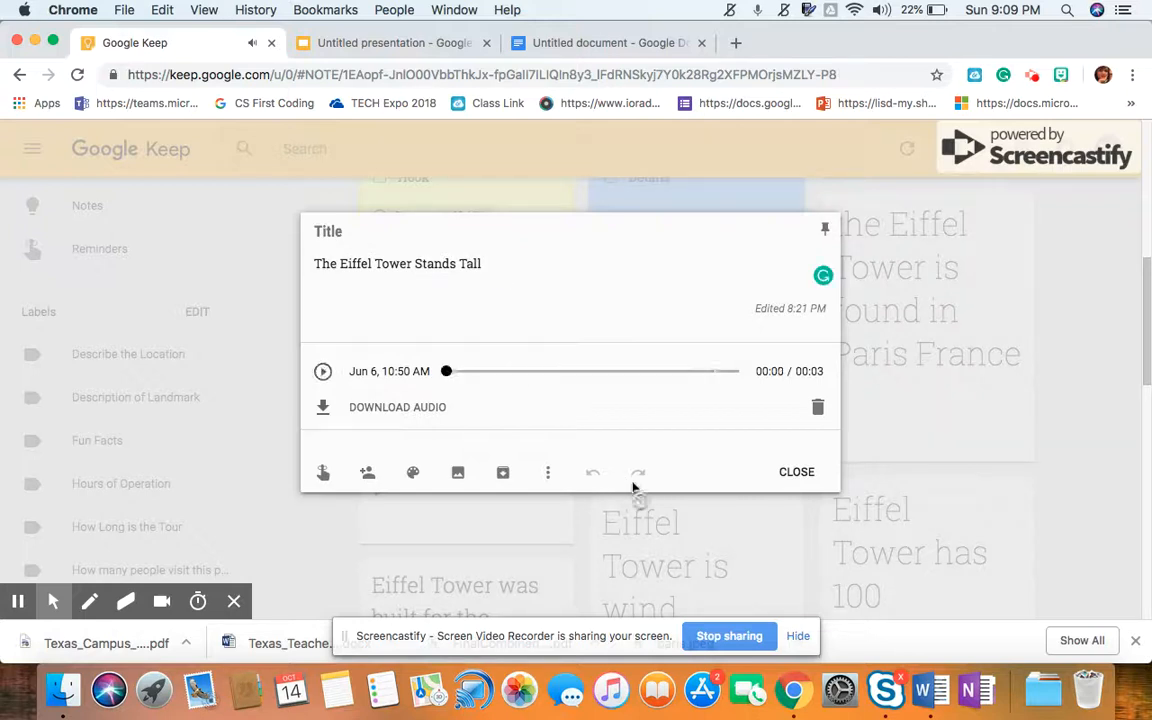
{"action": "left_click", "coordinate": [797, 472]}
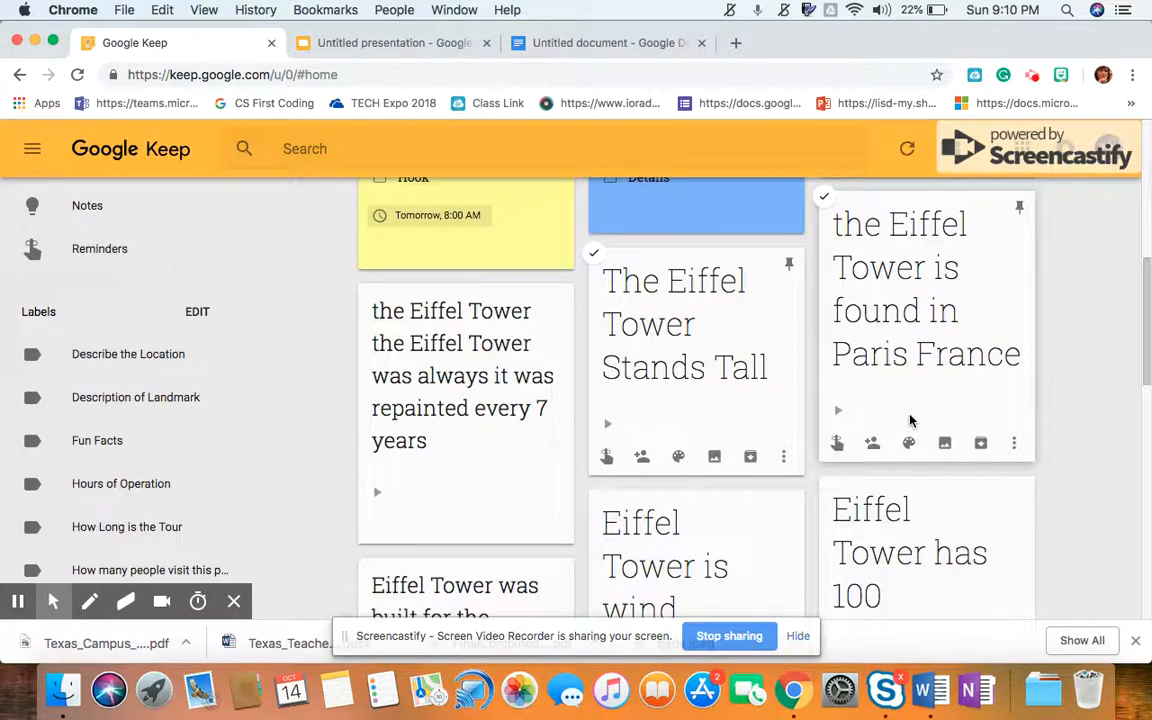
Step: Play the voice recording in the "the Eiffel Tower is found in Paris France" note and close the note
{"action": "left_click", "coordinate": [840, 413]}
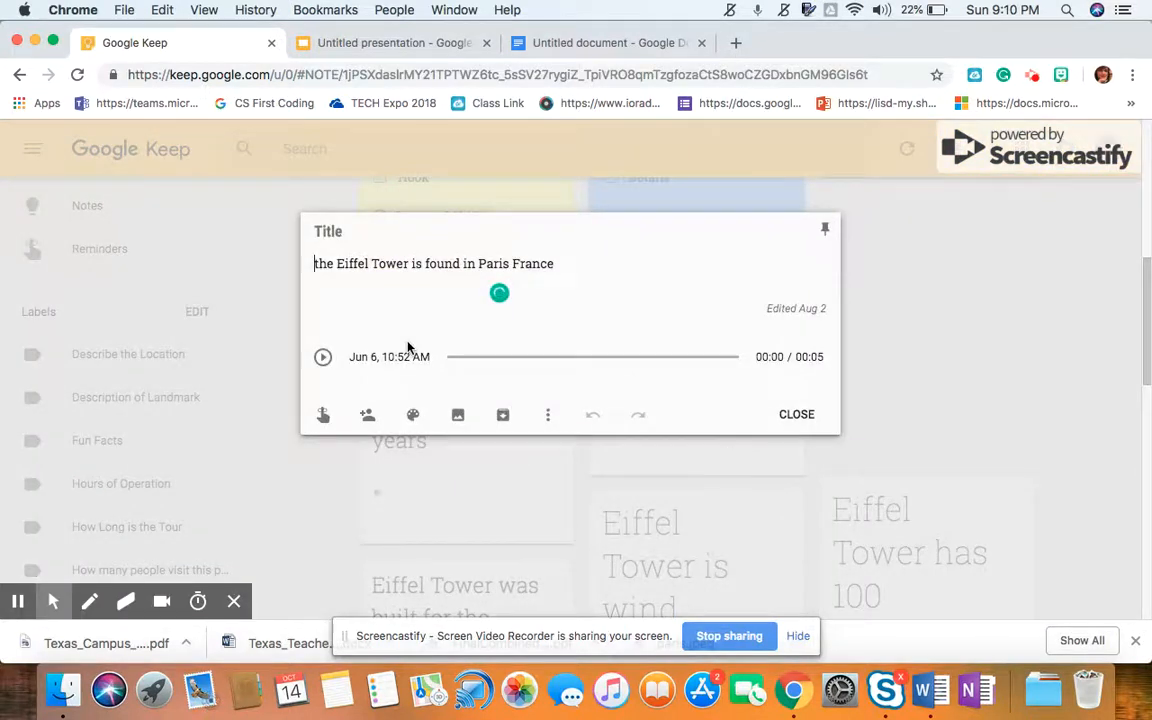
{"action": "left_click", "coordinate": [322, 358]}
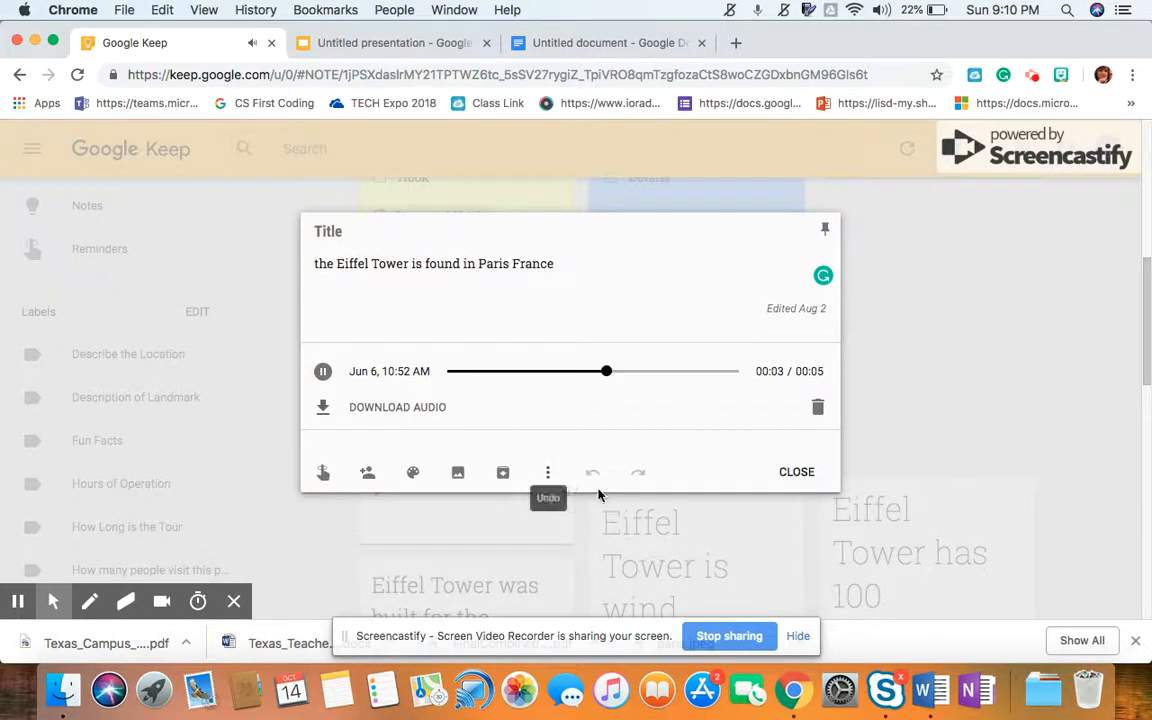
{"action": "left_click", "coordinate": [778, 481]}
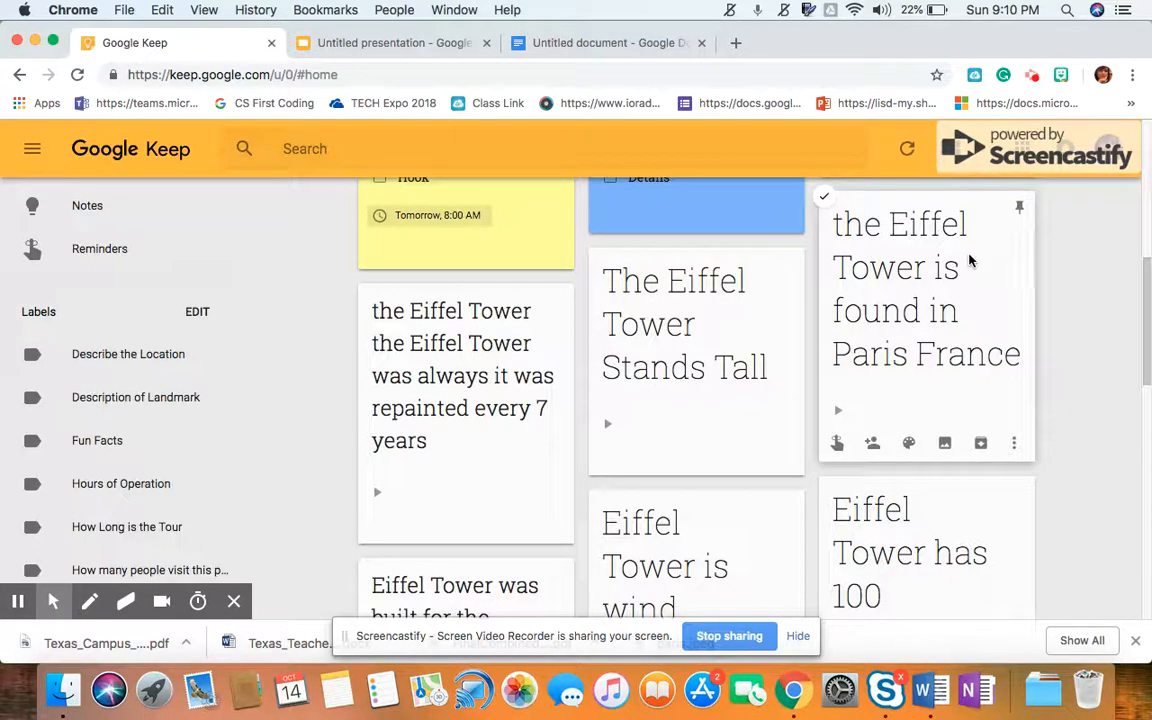
Step: Correct the Paris France note's text to "The Eiffel Tower is found in Paris France." and close the note
{"action": "left_click", "coordinate": [905, 316]}
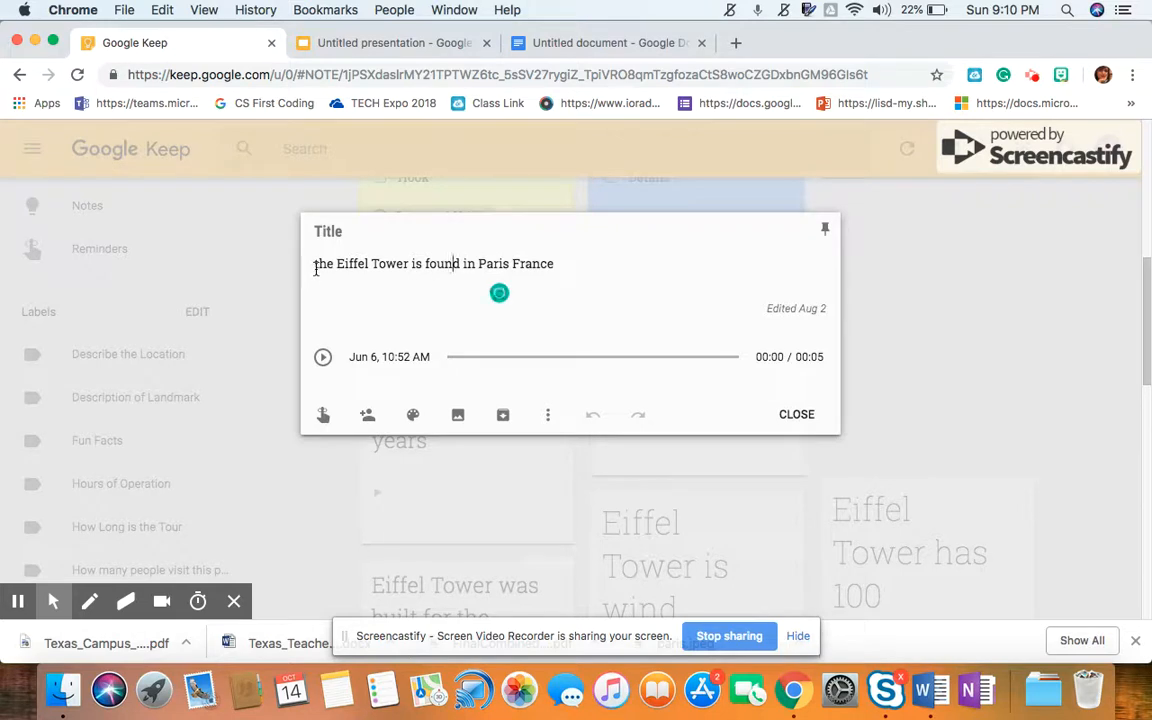
{"action": "key", "text": "BackSpace"}
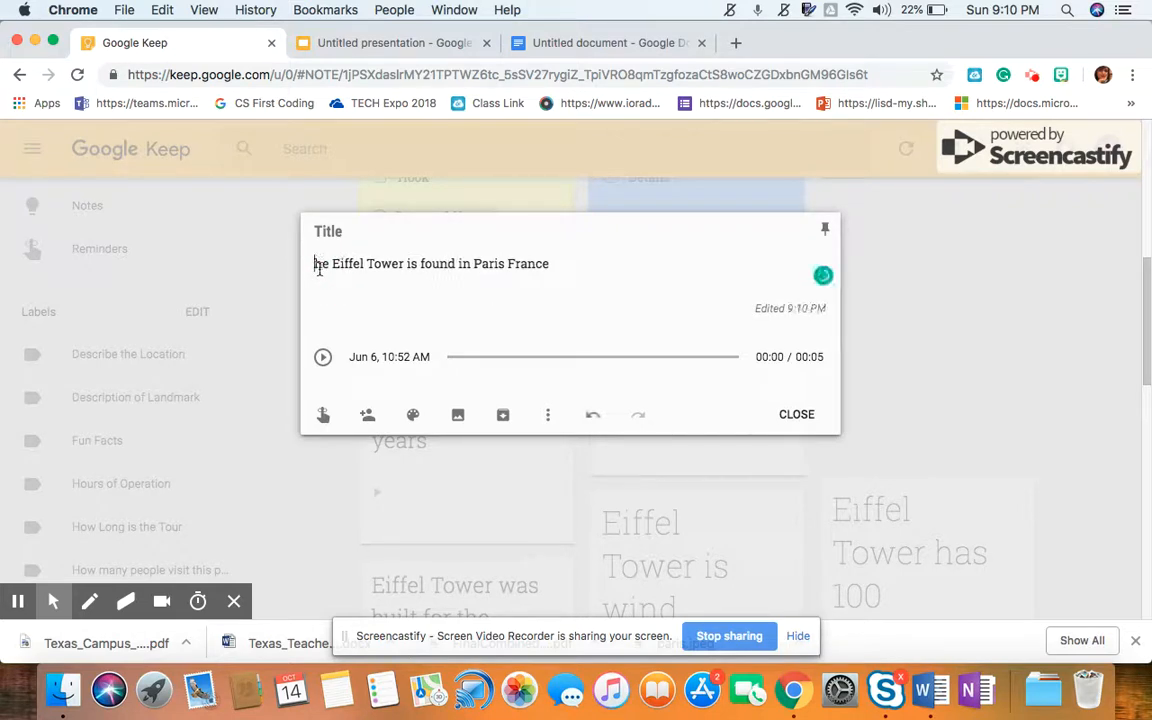
{"action": "type", "text": "T"}
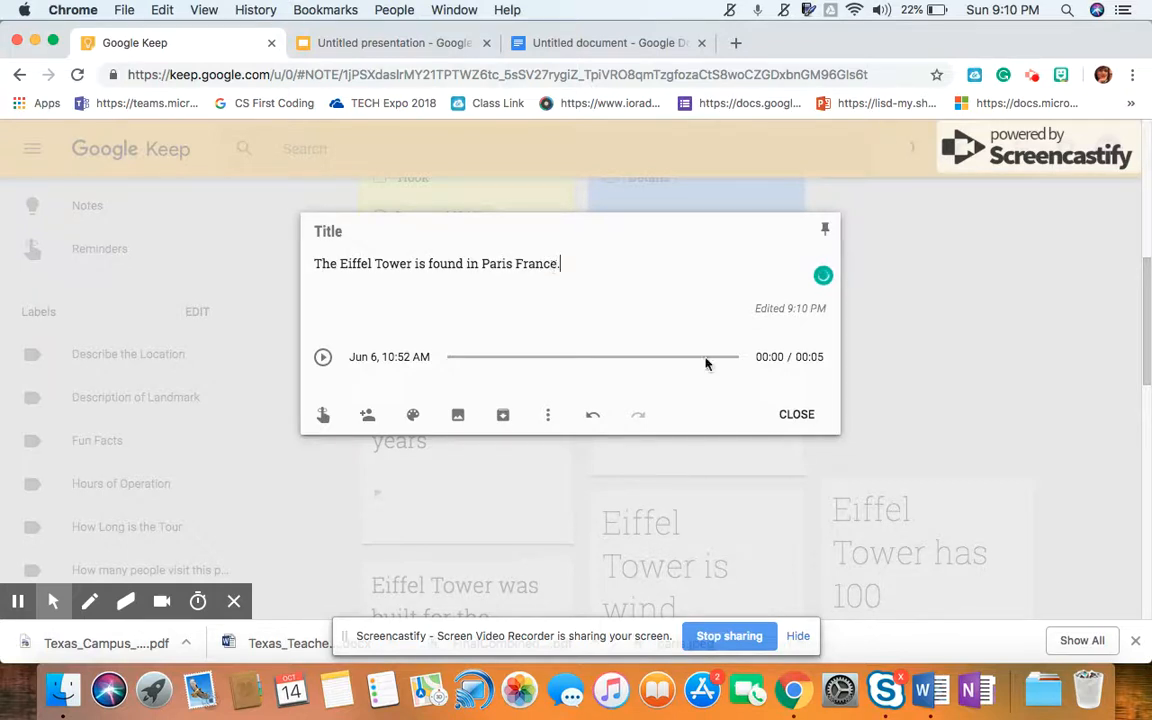
{"action": "left_click", "coordinate": [797, 417]}
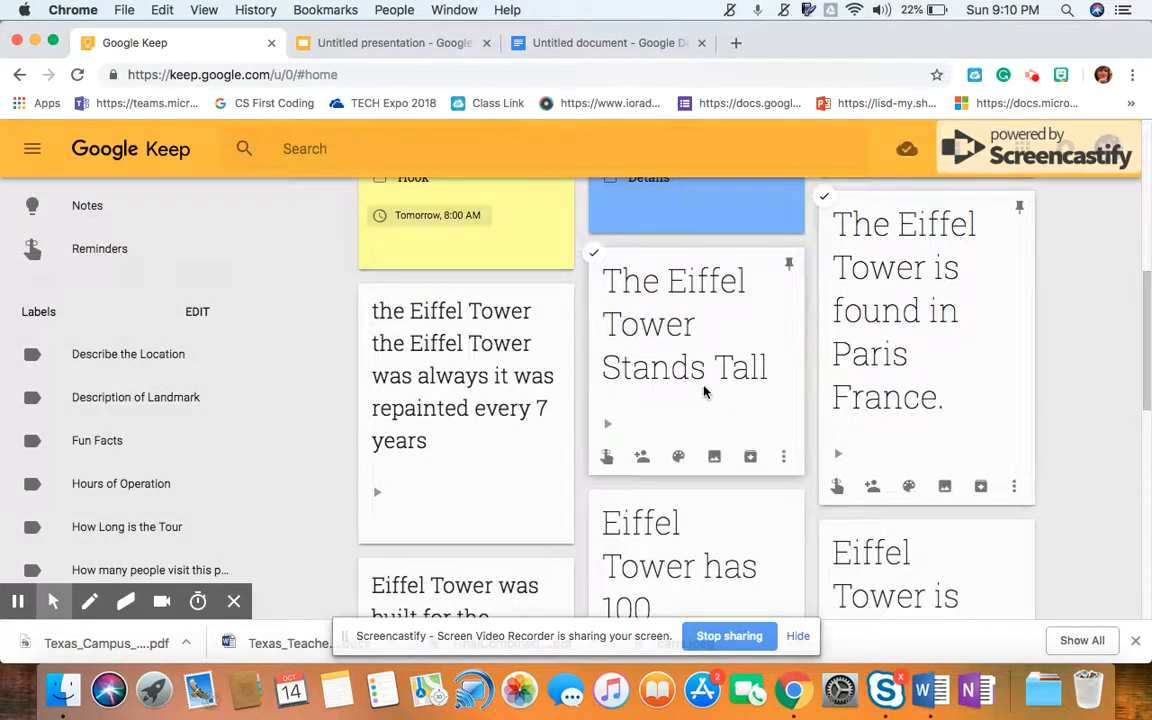
Step: Open the Landmark Research note, review its picture and checklist items, and close it
{"action": "scroll", "coordinate": [704, 392], "scroll_direction": "up", "scroll_amount": 5}
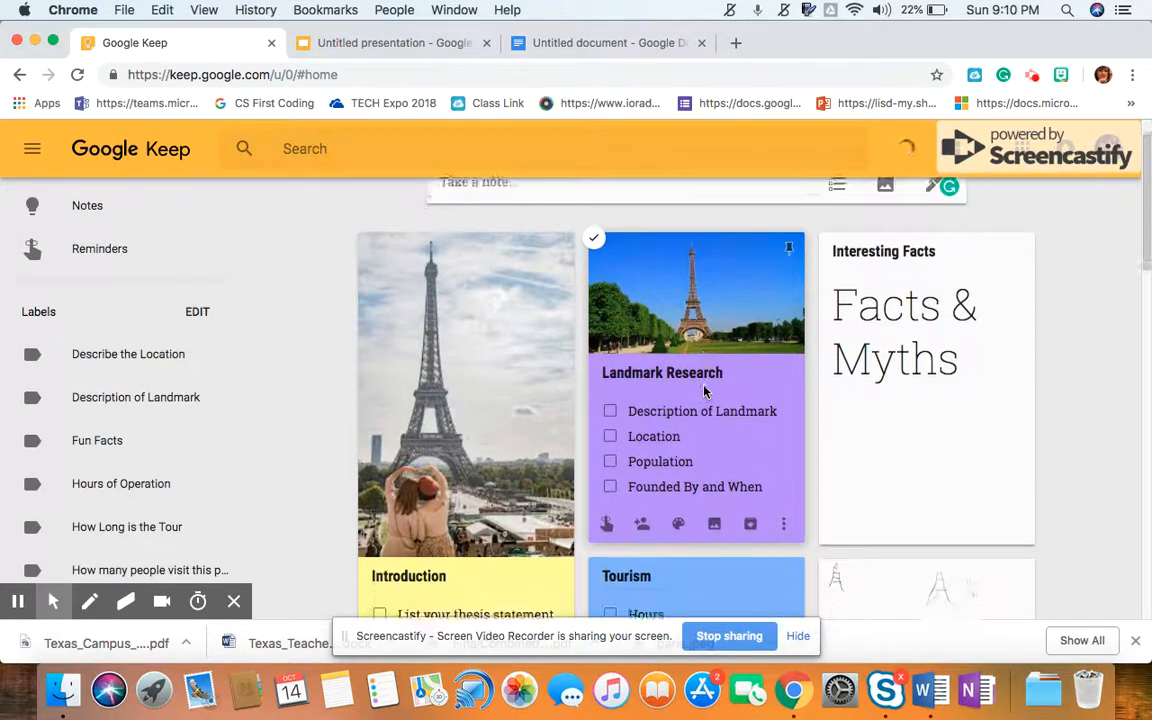
{"action": "scroll", "coordinate": [704, 392], "scroll_direction": "down", "scroll_amount": 2}
{"action": "left_click", "coordinate": [727, 382]}
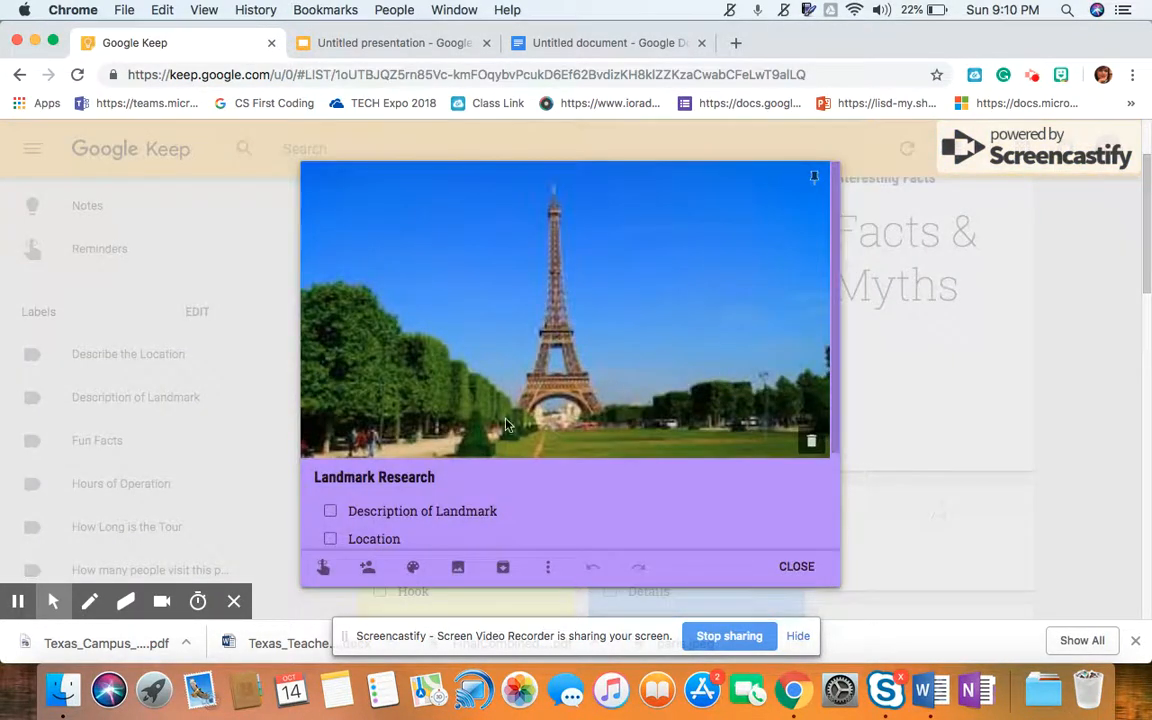
{"action": "scroll", "coordinate": [506, 424], "scroll_direction": "down", "scroll_amount": 3}
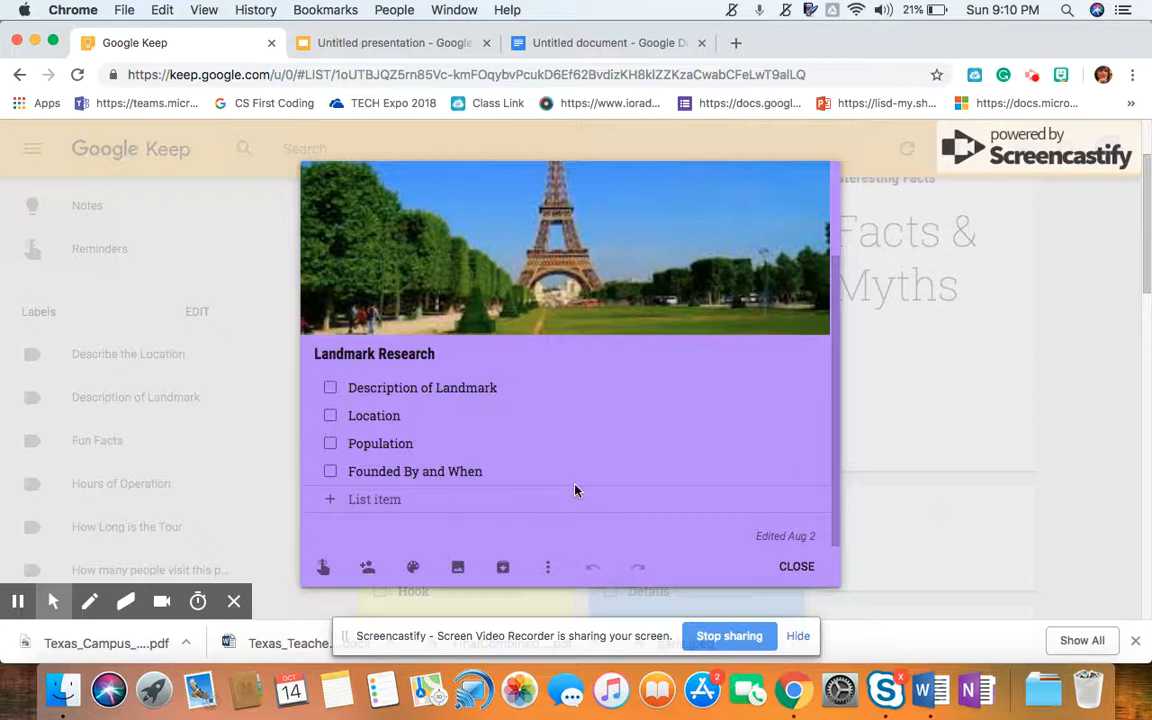
{"action": "left_click", "coordinate": [802, 566]}
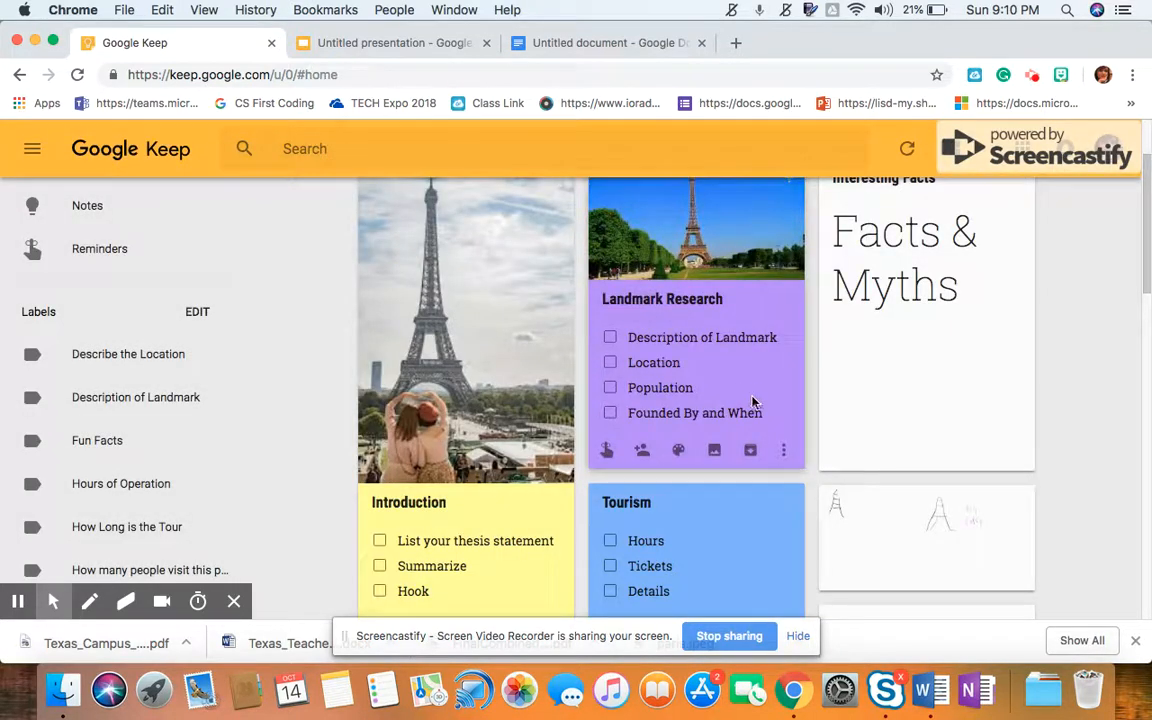
Step: Add the list item "How many visit per year?" to the Tourism note and close the note
{"action": "scroll", "coordinate": [838, 430], "scroll_direction": "down", "scroll_amount": 1}
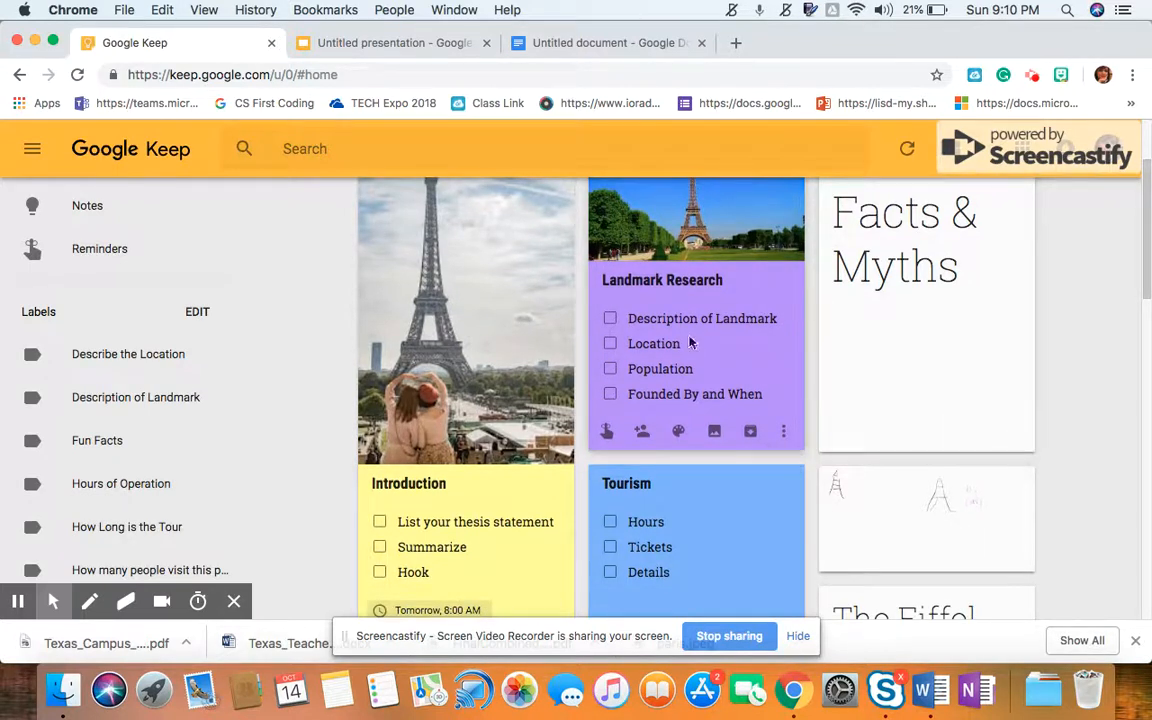
{"action": "scroll", "coordinate": [778, 385], "scroll_direction": "down", "scroll_amount": 5}
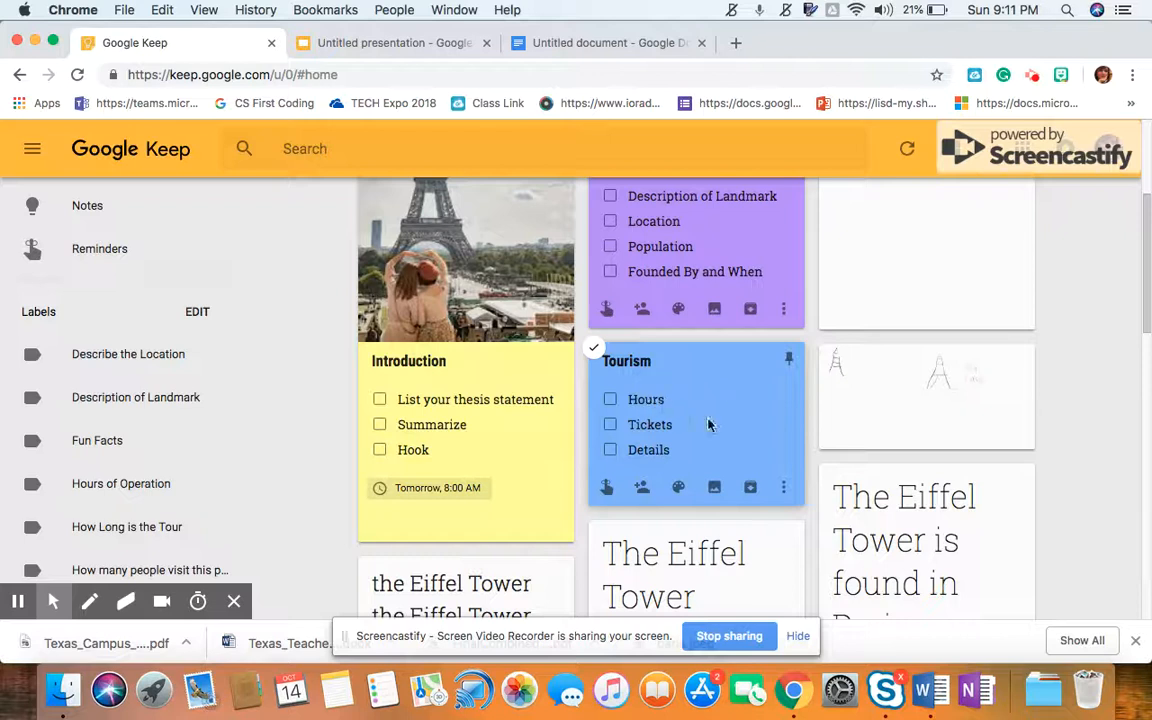
{"action": "left_click", "coordinate": [708, 424]}
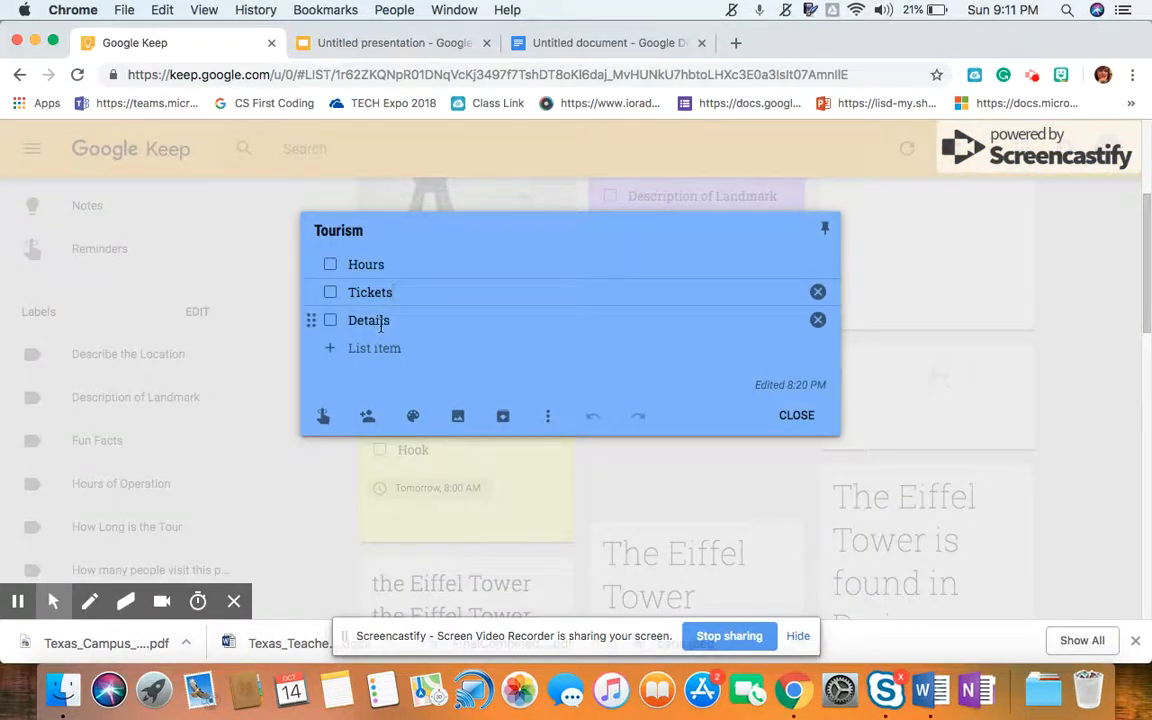
{"action": "left_click", "coordinate": [336, 351]}
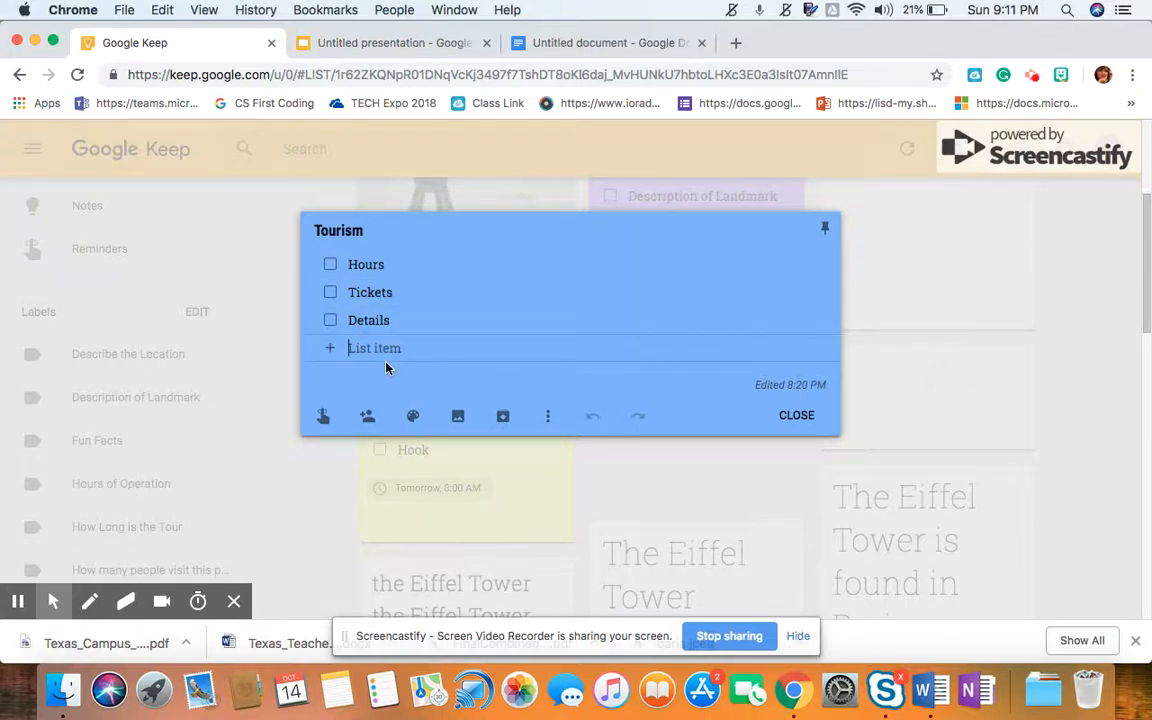
{"action": "type", "text": "How many visit per year?"}
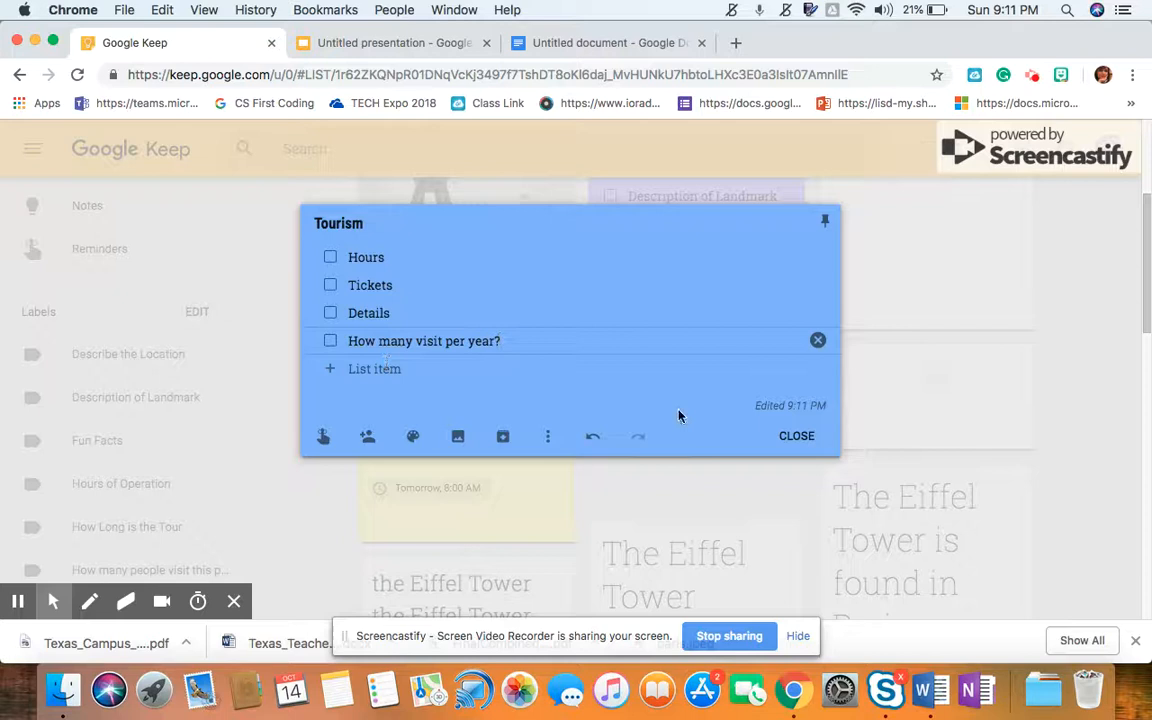
{"action": "left_click", "coordinate": [798, 436]}
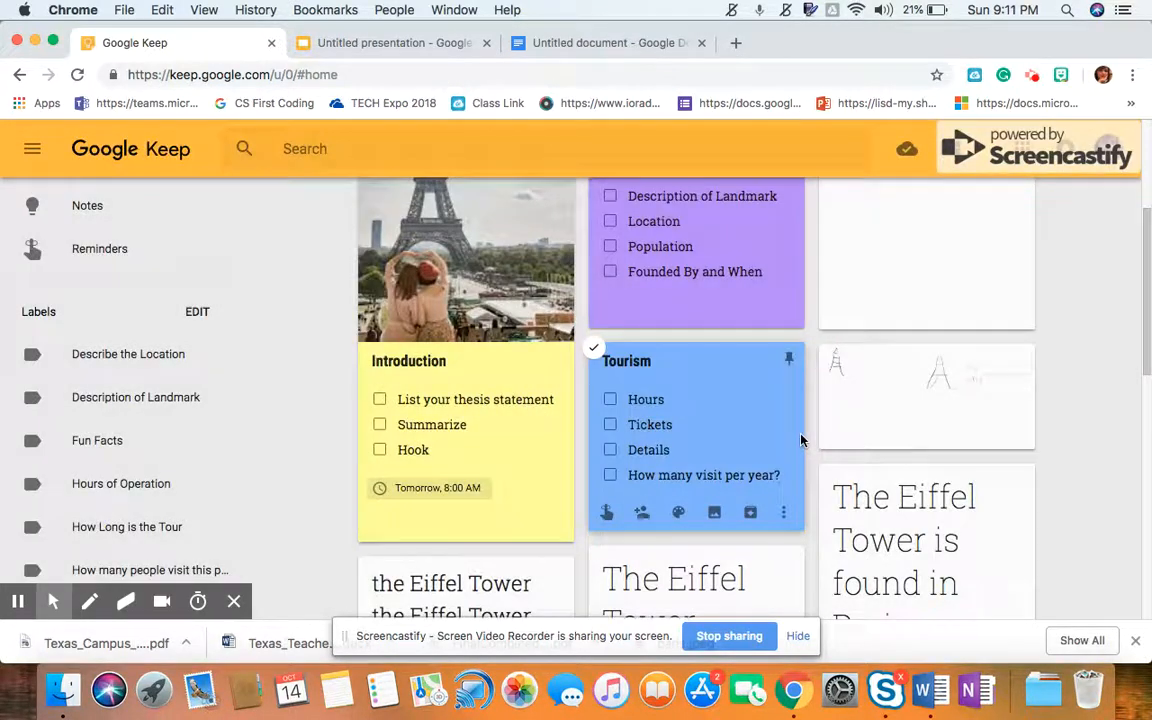
Step: Pin the Introduction note above the other notes
{"action": "scroll", "coordinate": [841, 490], "scroll_direction": "up", "scroll_amount": 5}
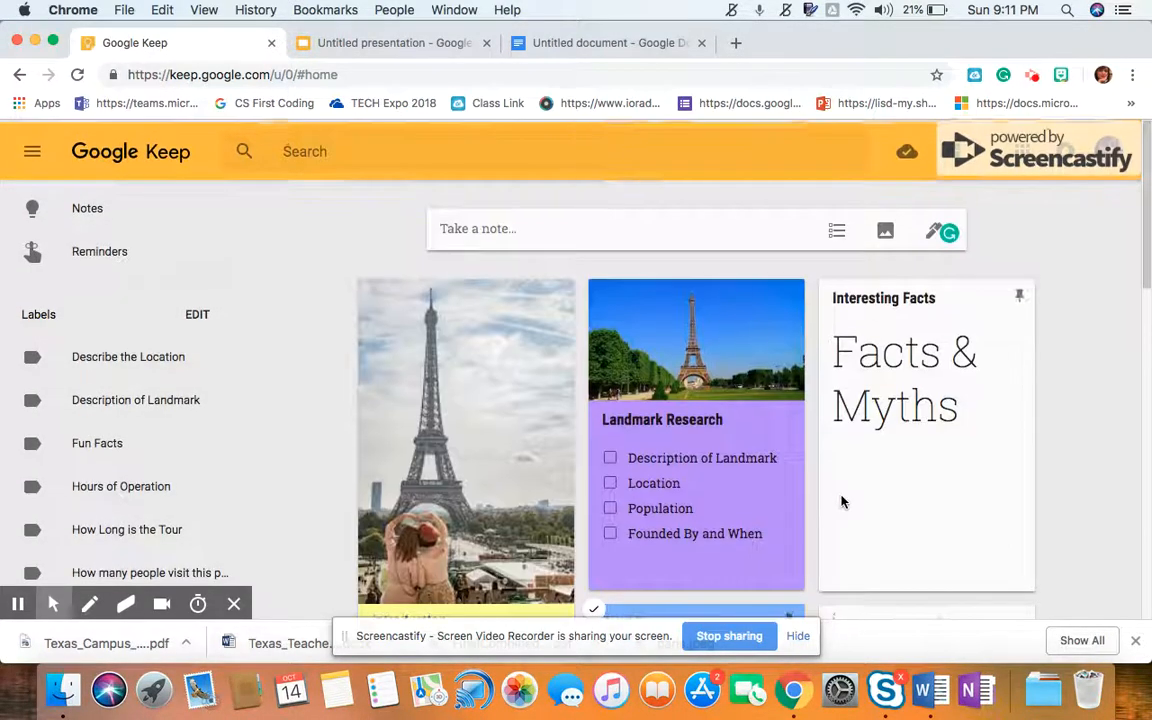
{"action": "scroll", "coordinate": [841, 499], "scroll_direction": "down", "scroll_amount": 2}
{"action": "scroll", "coordinate": [841, 501], "scroll_direction": "up", "scroll_amount": 2}
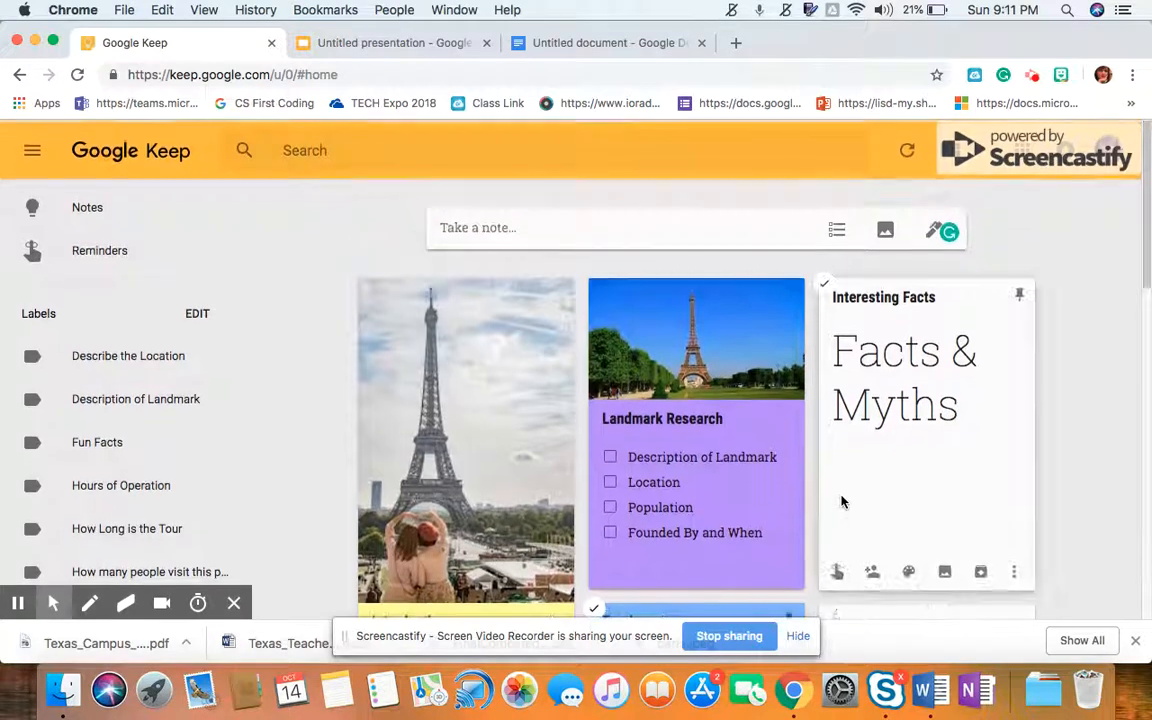
{"action": "left_click", "coordinate": [557, 288]}
Step: Pin the Landmark Research note and try to move it ahead of the pinned Introduction note
{"action": "scroll", "coordinate": [743, 432], "scroll_direction": "down", "scroll_amount": 5}
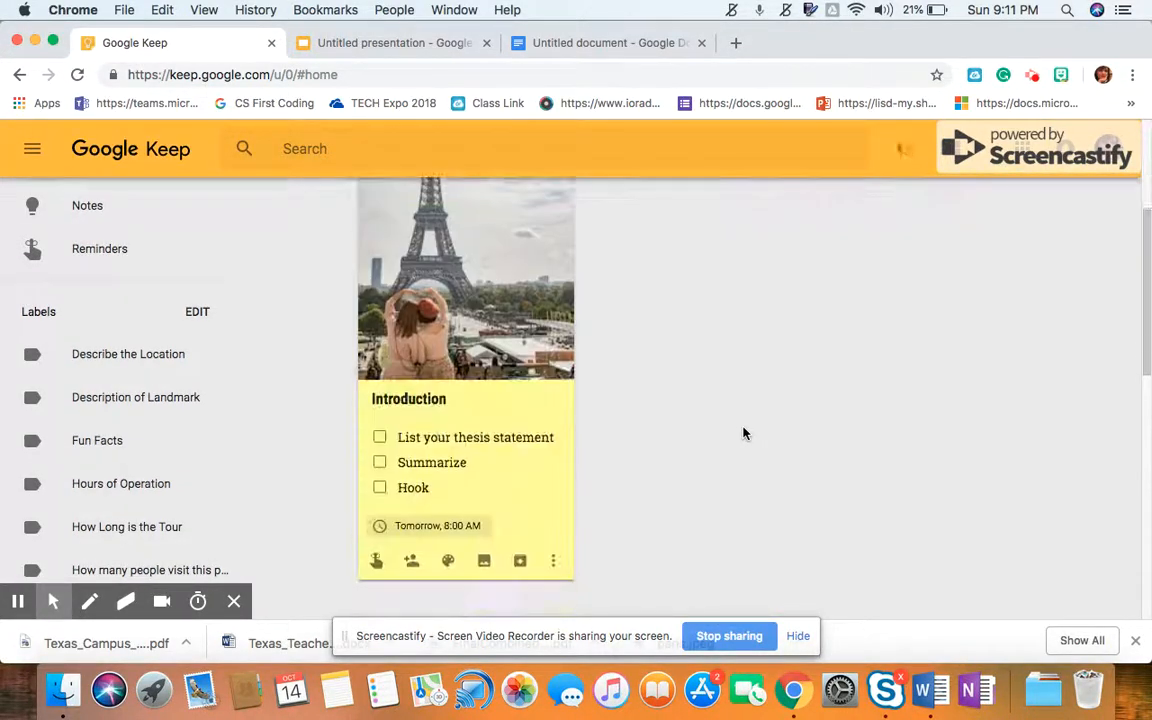
{"action": "scroll", "coordinate": [745, 432], "scroll_direction": "down", "scroll_amount": 3}
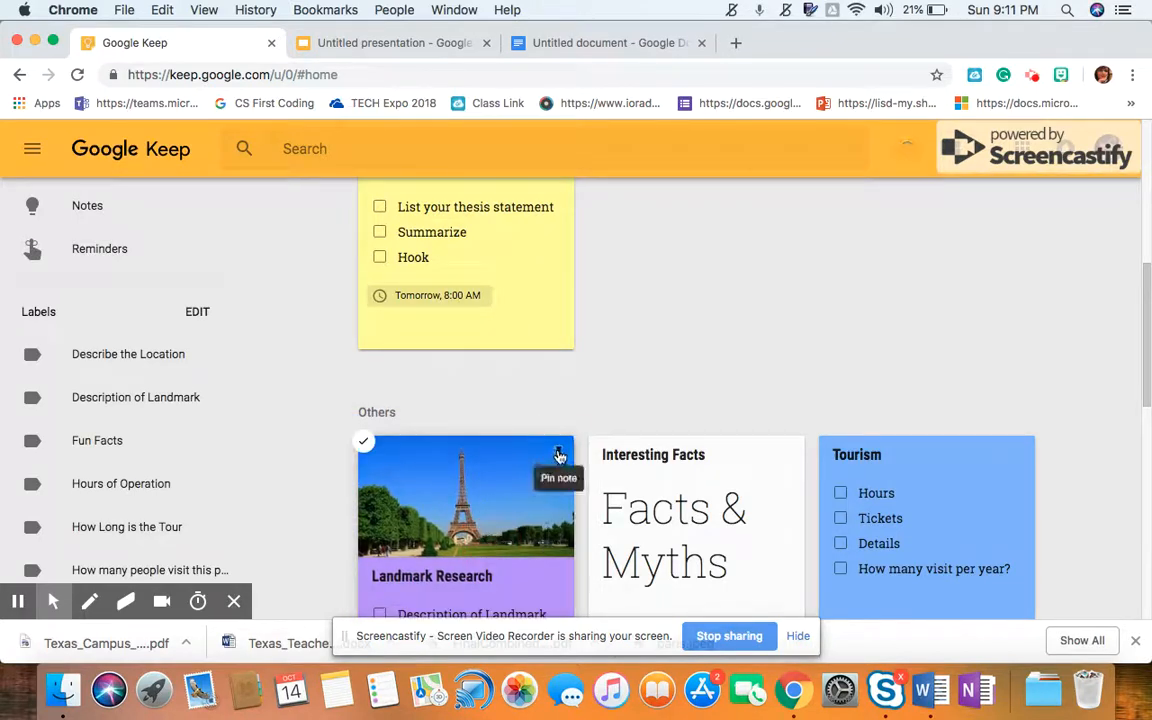
{"action": "left_click", "coordinate": [559, 456]}
{"action": "scroll", "coordinate": [685, 435], "scroll_direction": "up", "scroll_amount": 4}
{"action": "left_click_drag", "start_coordinate": [687, 435], "coordinate": [422, 378]}
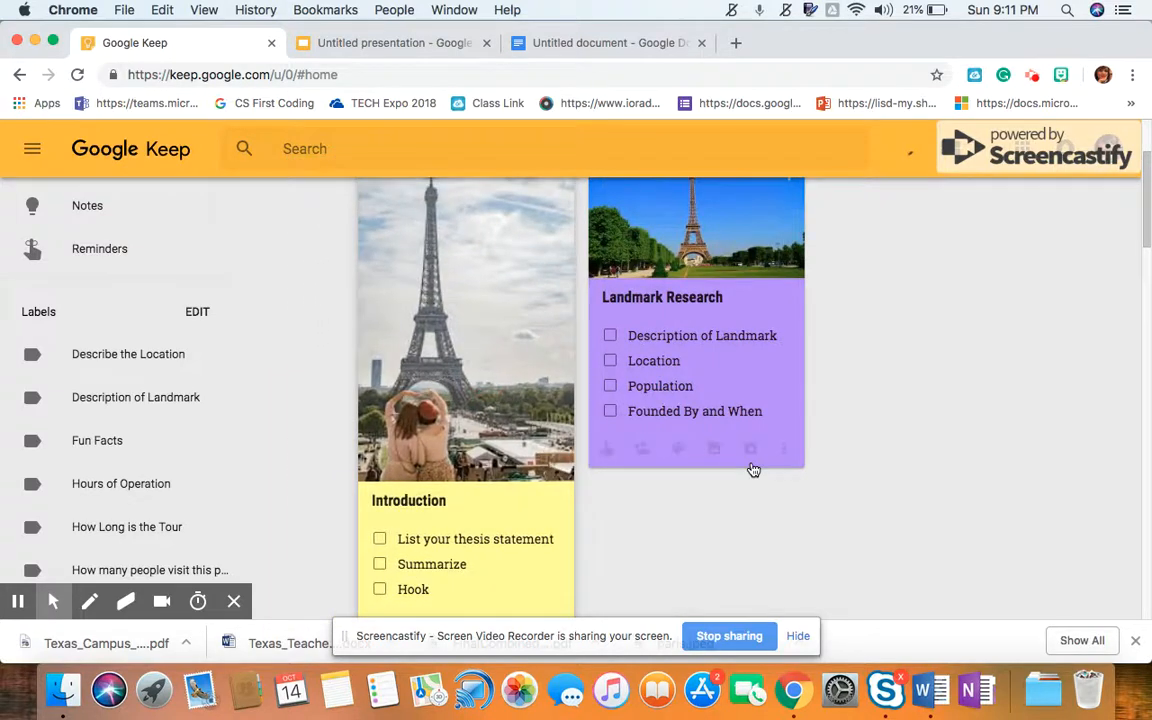
Step: Pin the Tourism note so it joins the other pinned notes
{"action": "scroll", "coordinate": [755, 472], "scroll_direction": "down", "scroll_amount": 5}
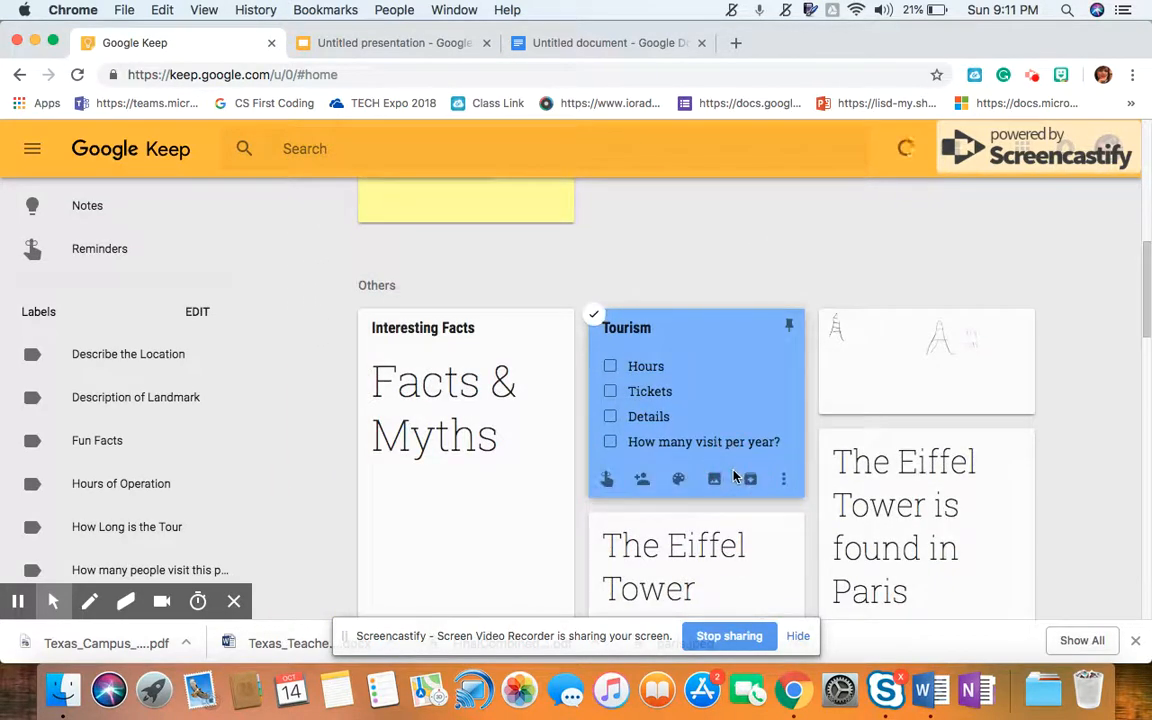
{"action": "left_click", "coordinate": [789, 325]}
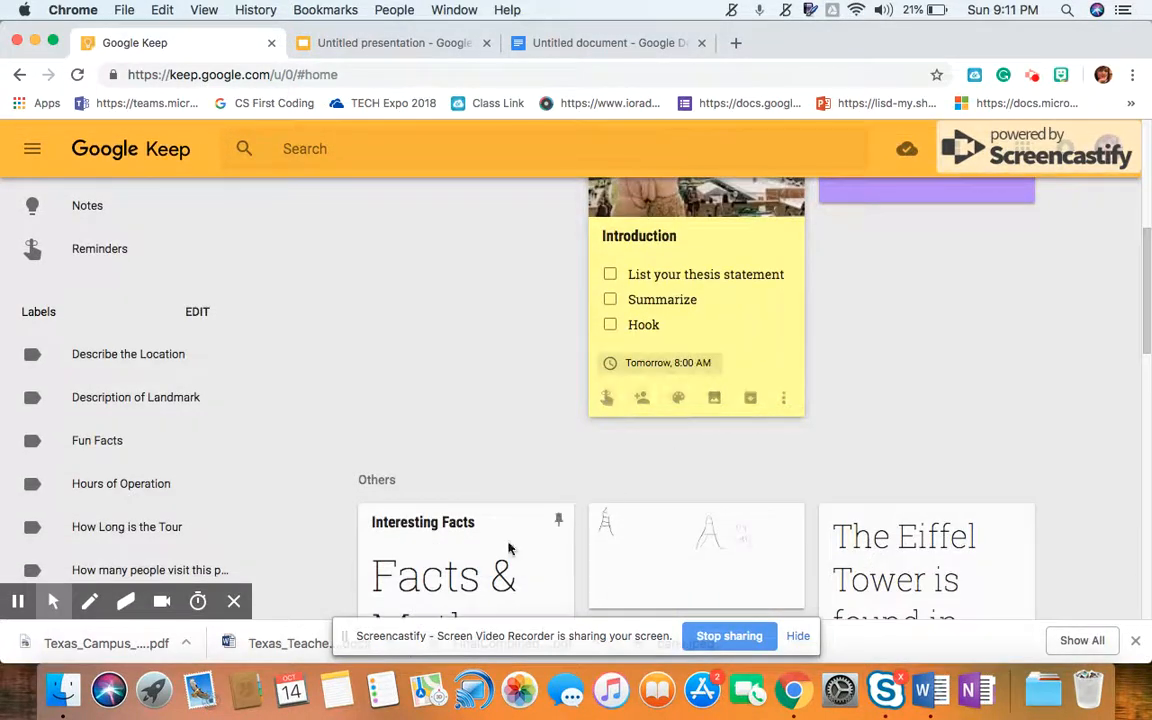
Step: Change the Interesting Facts note's color to teal, close it, and pin it
{"action": "left_click", "coordinate": [503, 558]}
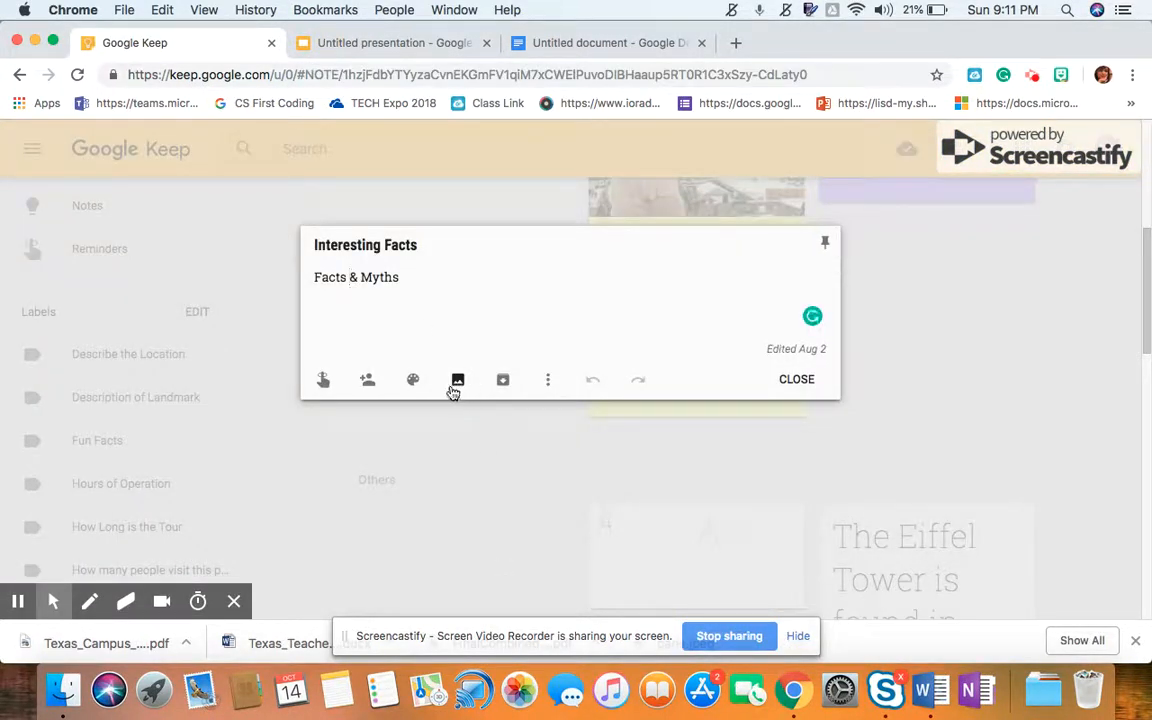
{"action": "mouse_move", "coordinate": [412, 381]}
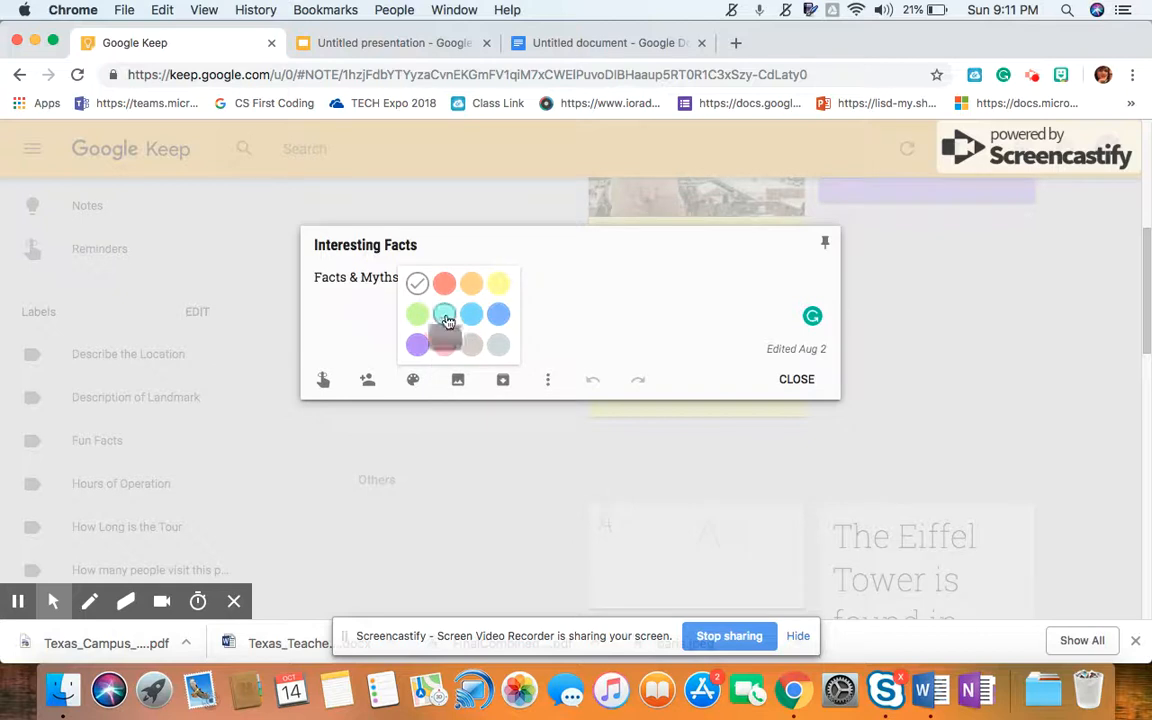
{"action": "left_click", "coordinate": [445, 316]}
{"action": "left_click", "coordinate": [796, 381]}
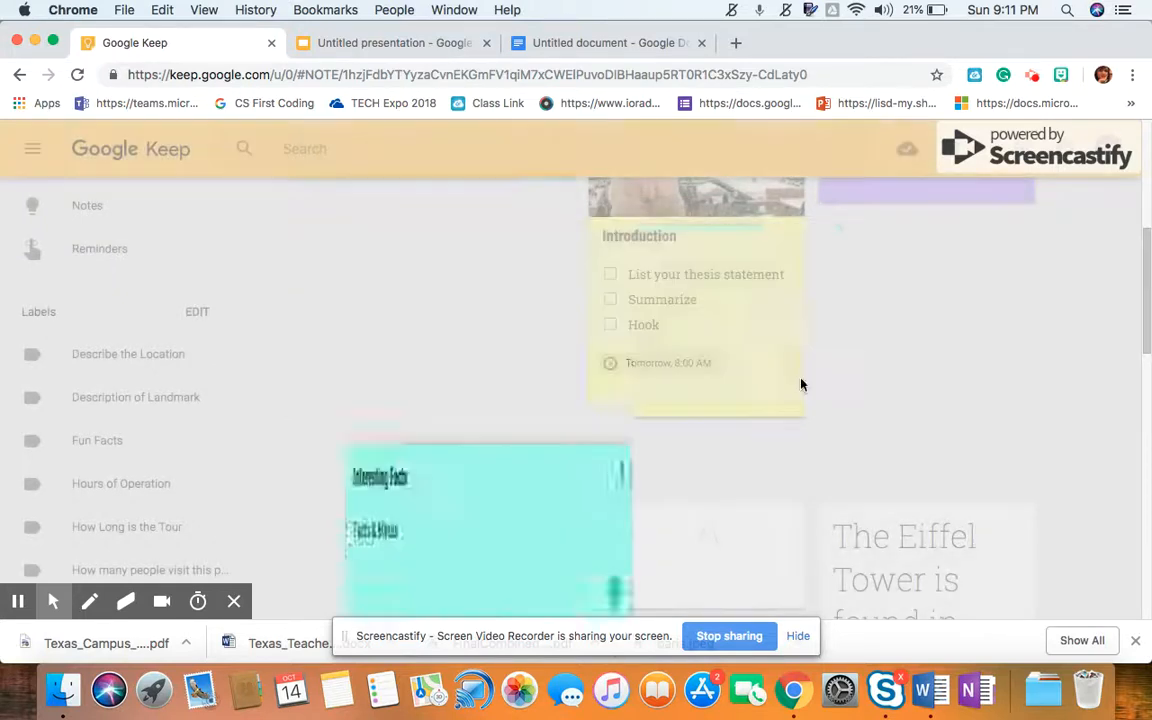
{"action": "mouse_move", "coordinate": [514, 452]}
{"action": "left_mouse_down"}
{"action": "mouse_move", "coordinate": [527, 283]}
{"action": "mouse_move", "coordinate": [563, 342]}
{"action": "mouse_move", "coordinate": [509, 432]}
{"action": "left_mouse_up"}
{"action": "left_click", "coordinate": [558, 328]}
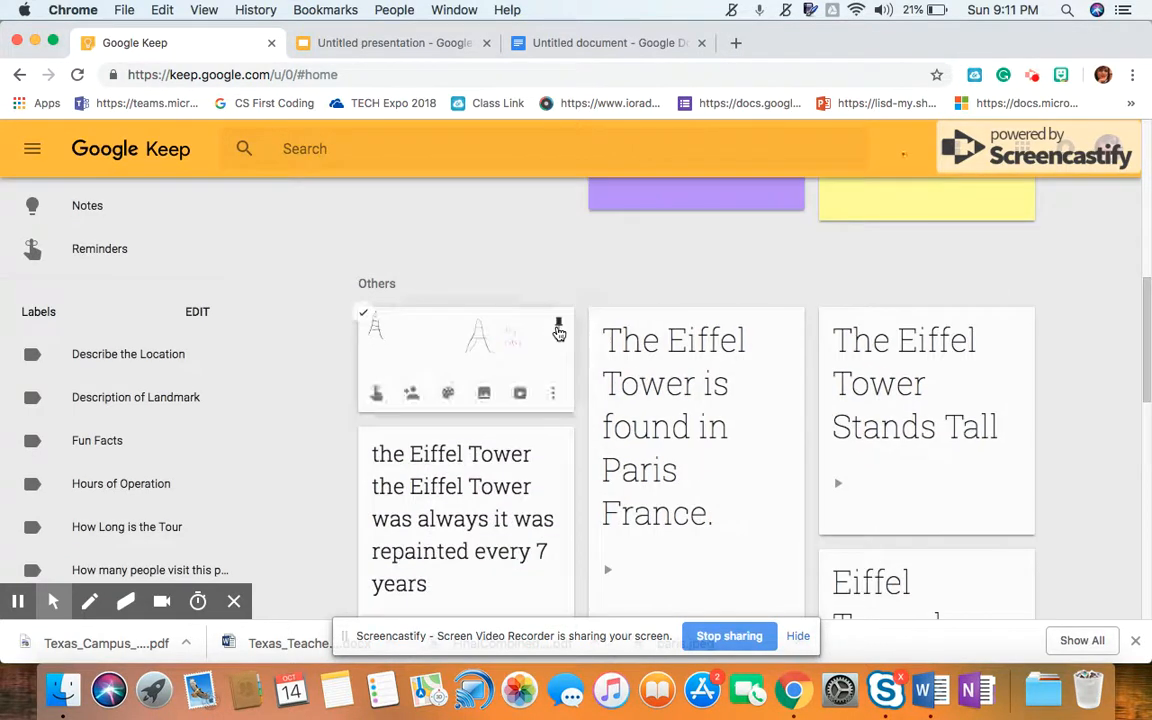
Step: Rearrange the pinned notes in the order Introduction, Interesting Facts, Tourism, with Landmark Research below Tourism
{"action": "scroll", "coordinate": [761, 321], "scroll_direction": "up", "scroll_amount": 5}
{"action": "left_click_drag", "start_coordinate": [513, 384], "coordinate": [1005, 400]}
{"action": "left_click_drag", "start_coordinate": [780, 395], "coordinate": [485, 362]}
{"action": "left_click_drag", "start_coordinate": [502, 292], "coordinate": [491, 380]}
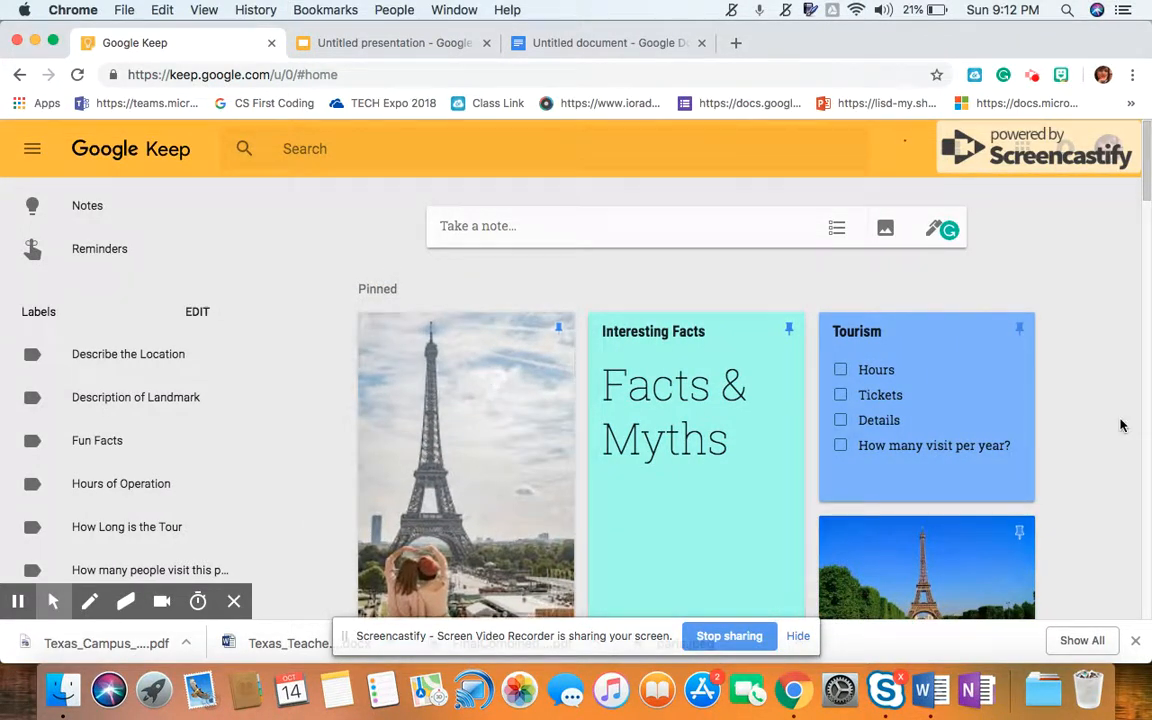
Step: Look over the arranged pinned notes, the Introduction note's reminder, and the unpinned notes below them
{"action": "scroll", "coordinate": [1121, 425], "scroll_direction": "down", "scroll_amount": 3}
{"action": "scroll", "coordinate": [806, 512], "scroll_direction": "down", "scroll_amount": 5}
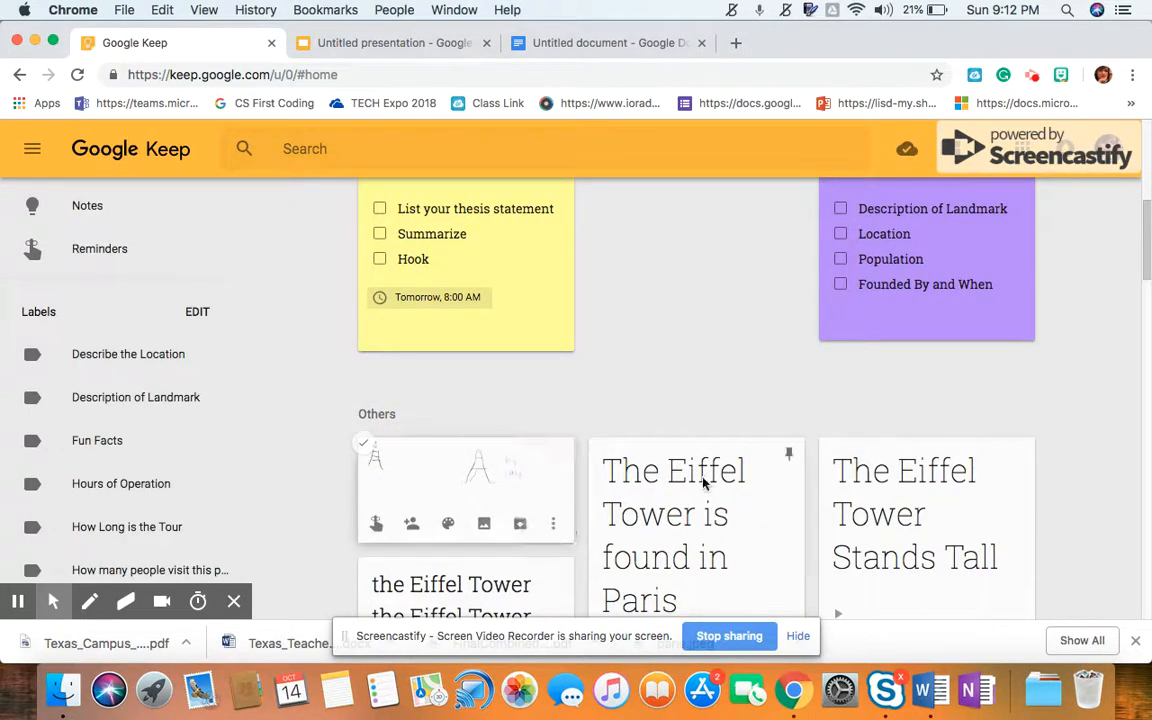
{"action": "scroll", "coordinate": [690, 480], "scroll_direction": "down", "scroll_amount": 2}
{"action": "scroll", "coordinate": [690, 480], "scroll_direction": "down", "scroll_amount": 2}
{"action": "scroll", "coordinate": [689, 477], "scroll_direction": "up", "scroll_amount": 6}
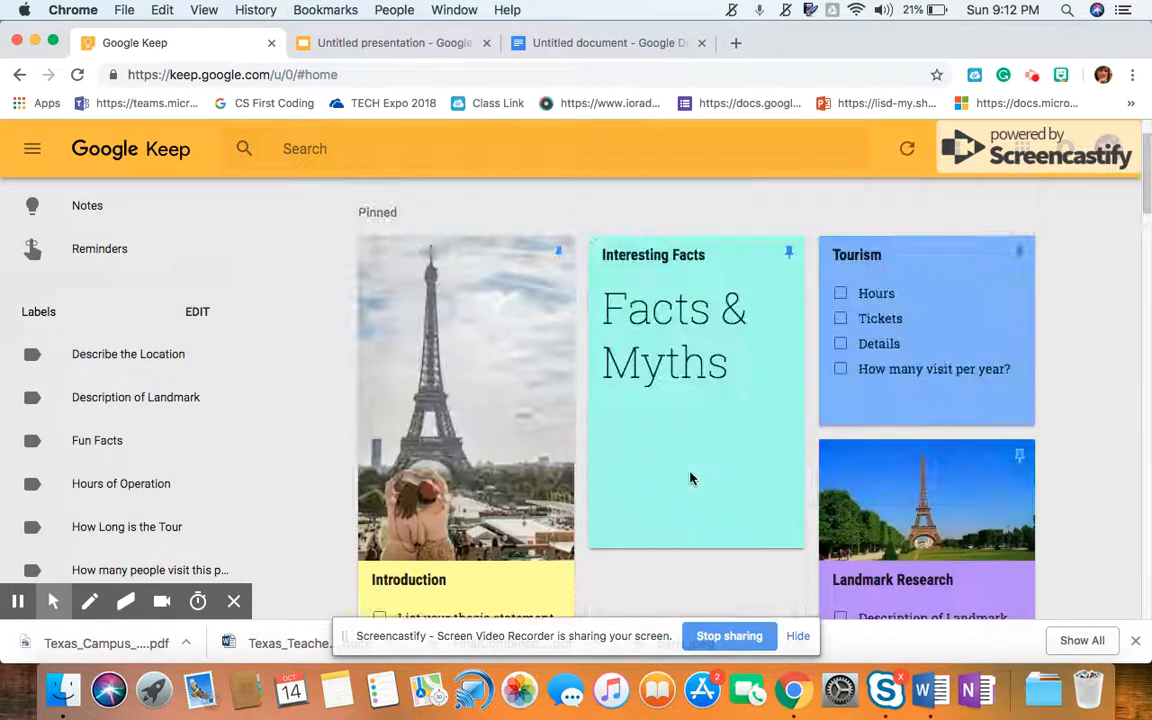
{"action": "scroll", "coordinate": [718, 511], "scroll_direction": "down", "scroll_amount": 2}
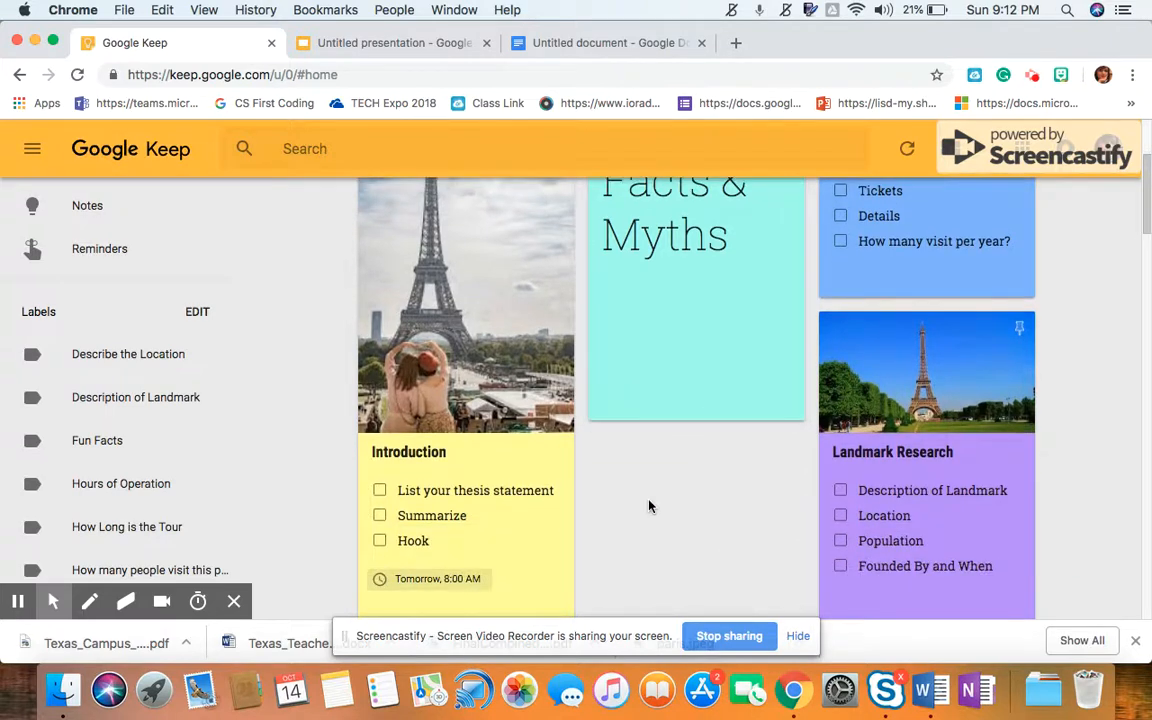
{"action": "scroll", "coordinate": [717, 541], "scroll_direction": "up", "scroll_amount": 2}
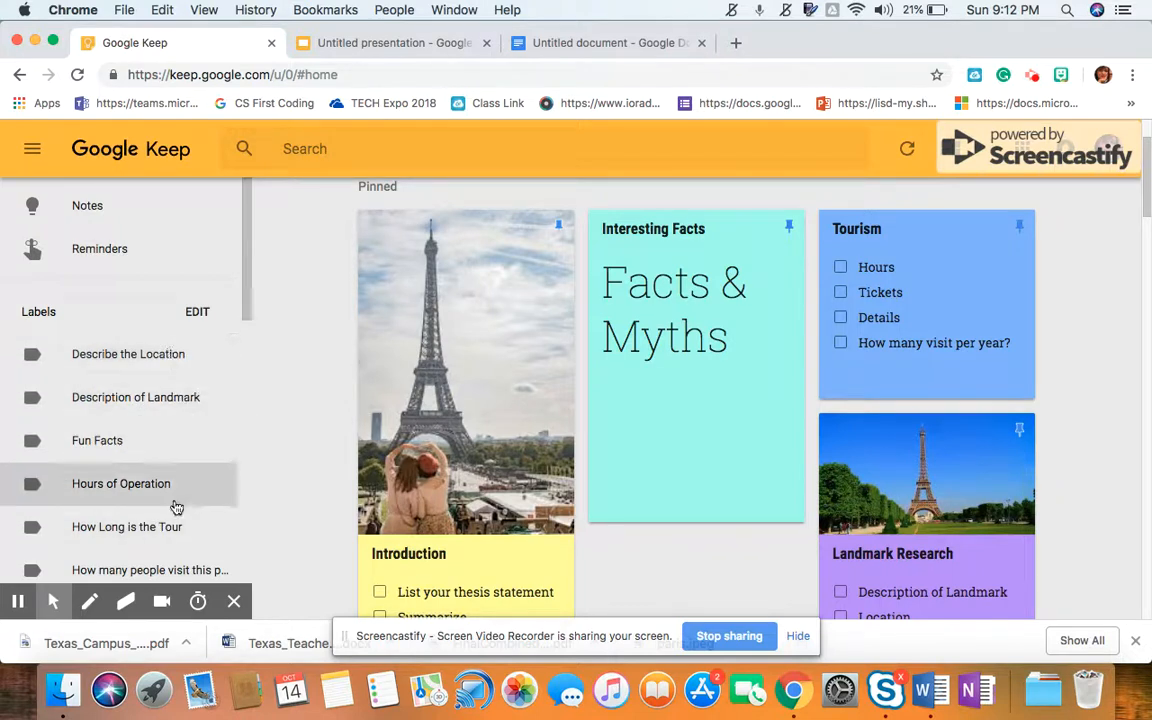
{"action": "scroll", "coordinate": [607, 490], "scroll_direction": "down", "scroll_amount": 4}
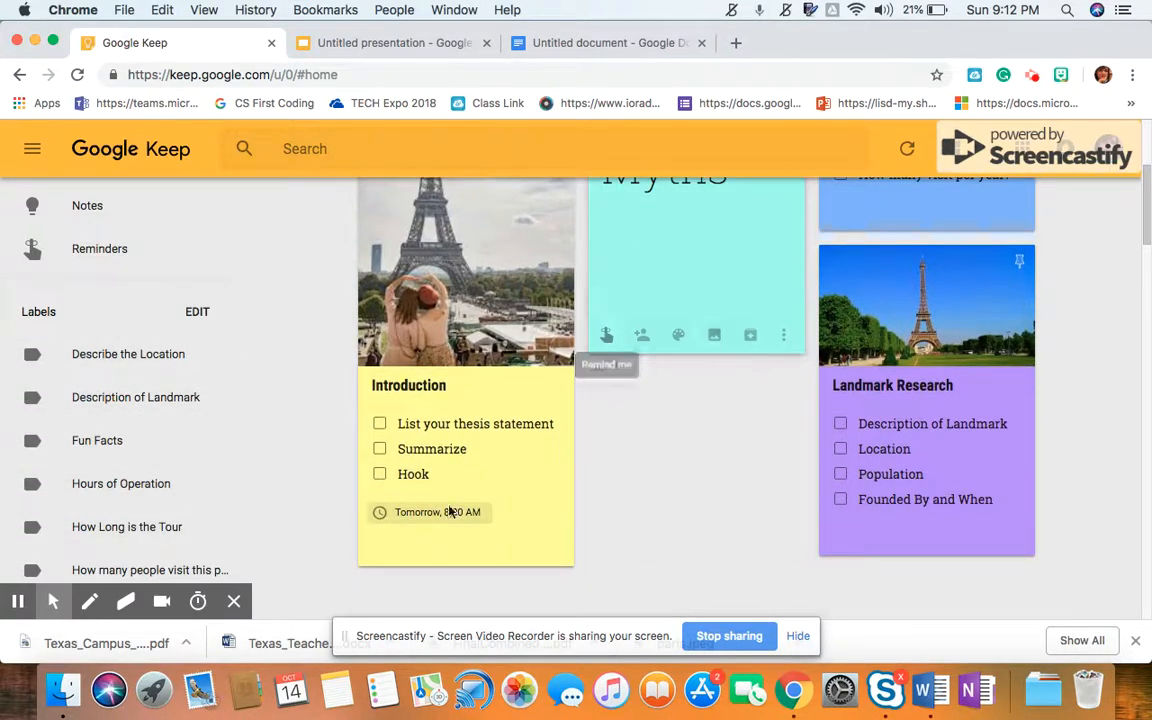
Step: Show the notes labeled "How Long is the Tour" and review the full label list in the label editor
{"action": "left_click", "coordinate": [194, 532]}
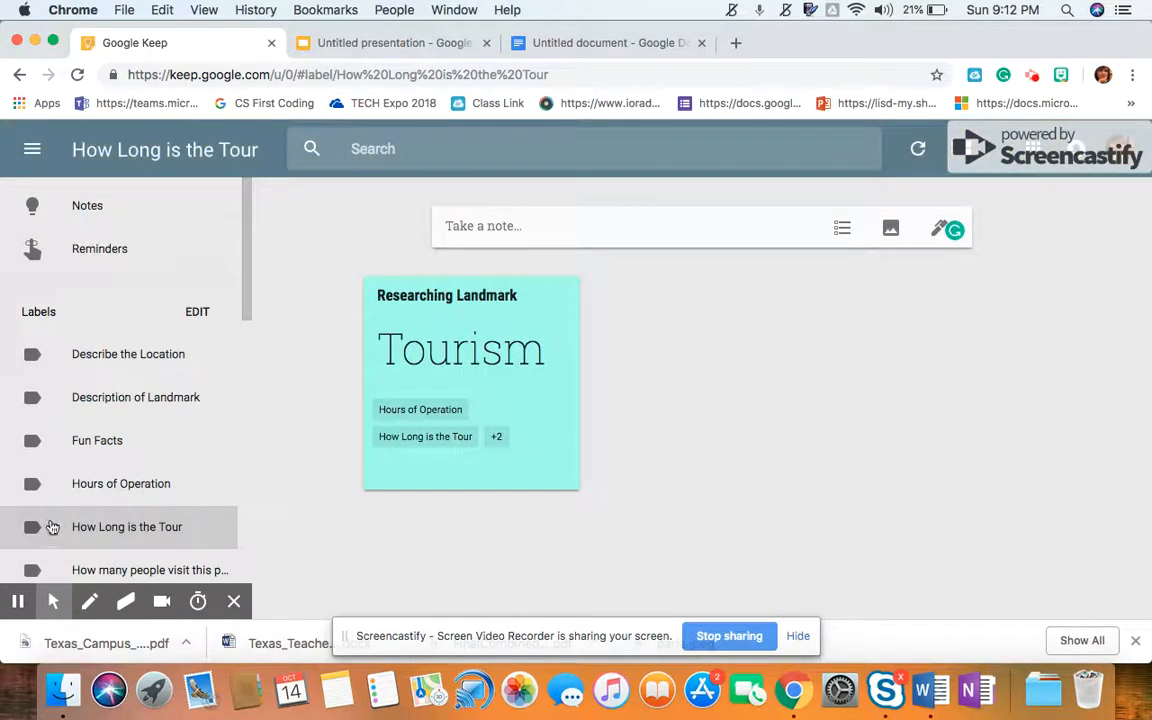
{"action": "left_click", "coordinate": [235, 603]}
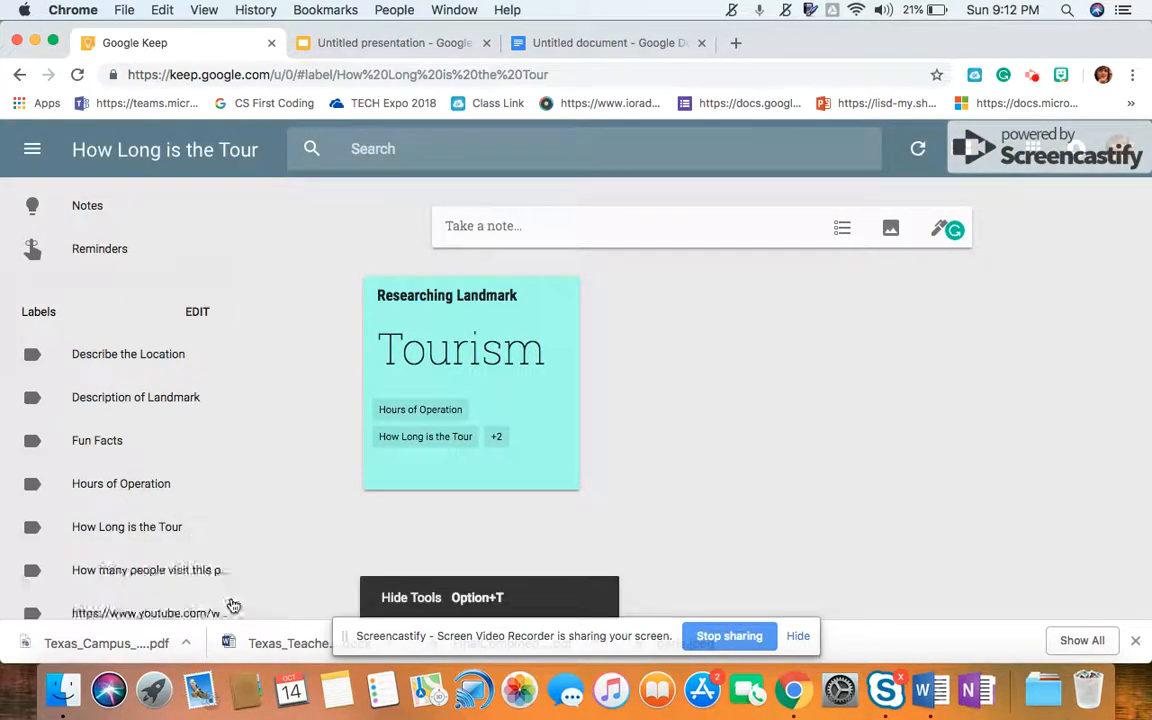
{"action": "left_click", "coordinate": [197, 311]}
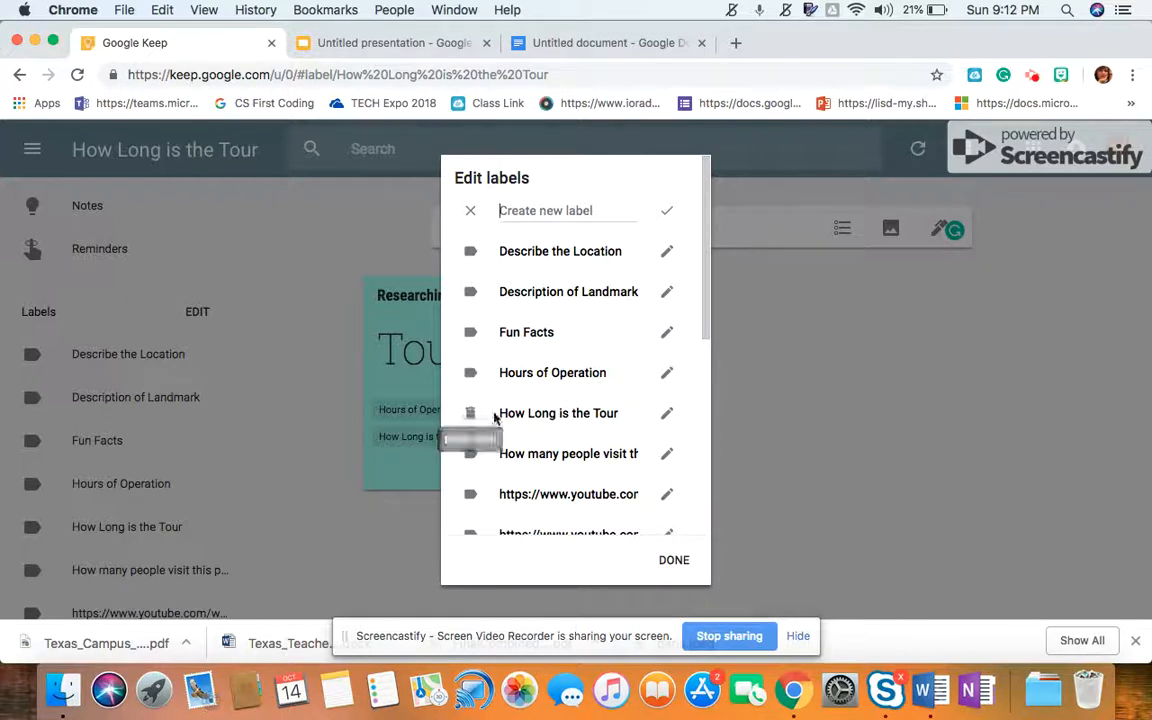
{"action": "scroll", "coordinate": [593, 411], "scroll_direction": "down", "scroll_amount": 4}
{"action": "scroll", "coordinate": [593, 411], "scroll_direction": "down", "scroll_amount": 1}
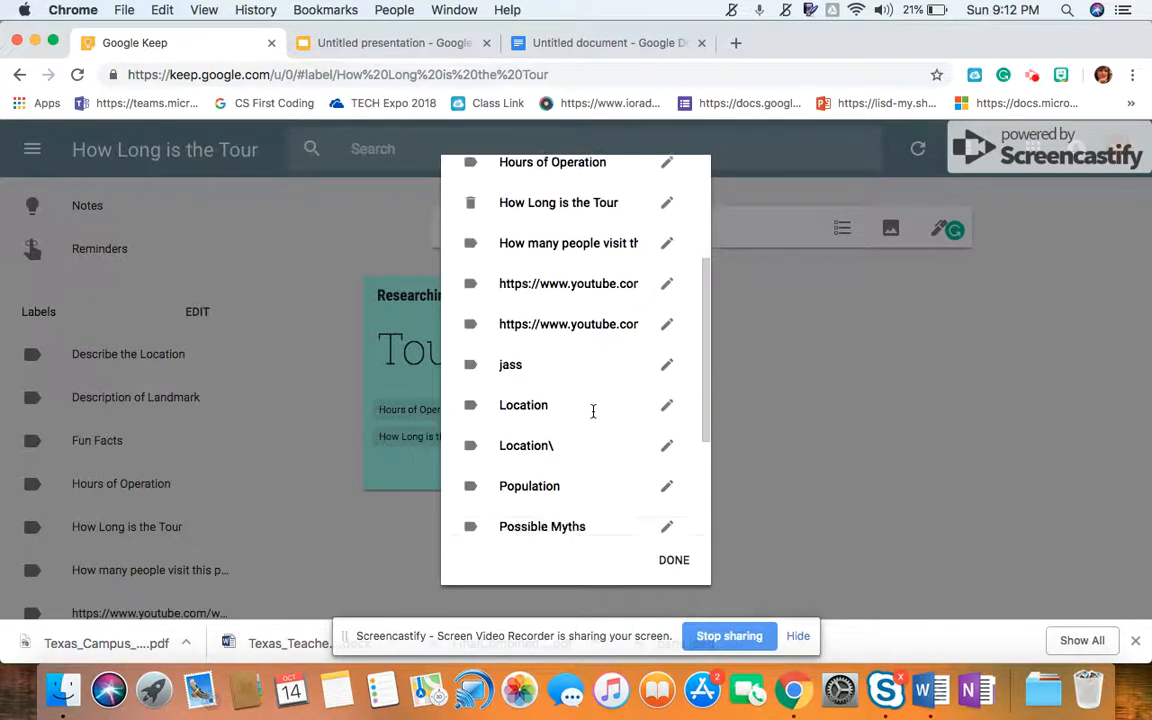
{"action": "scroll", "coordinate": [482, 468], "scroll_direction": "down", "scroll_amount": 3}
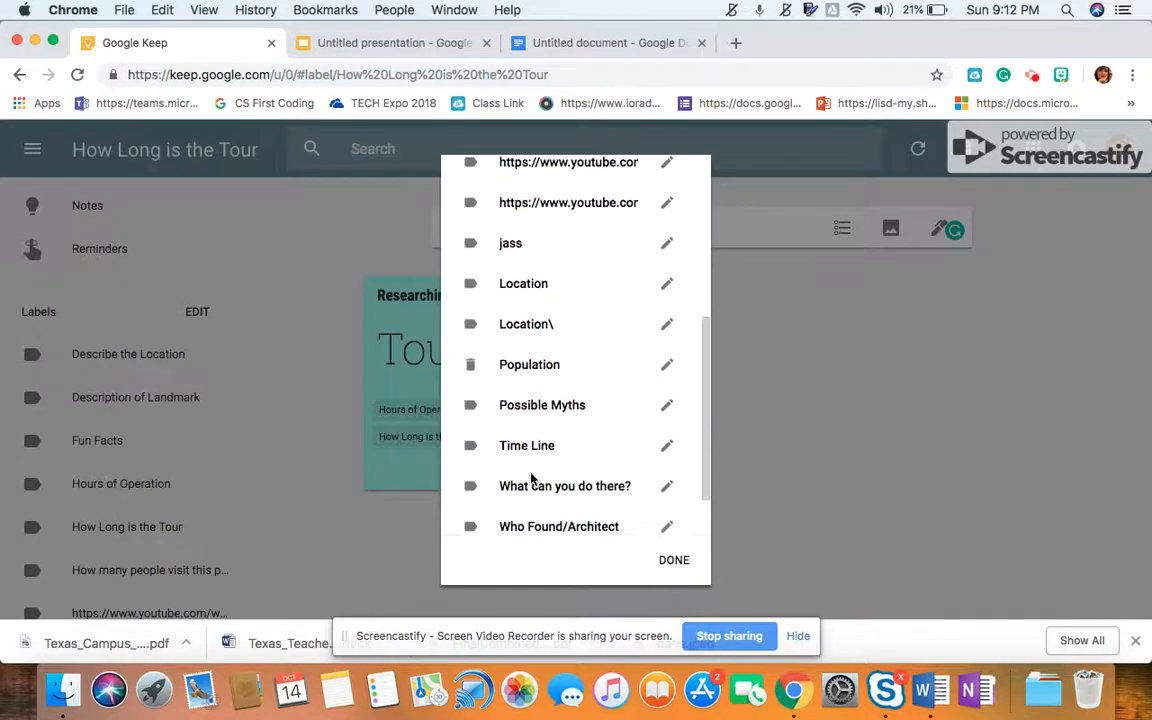
{"action": "scroll", "coordinate": [540, 415], "scroll_direction": "down", "scroll_amount": 2}
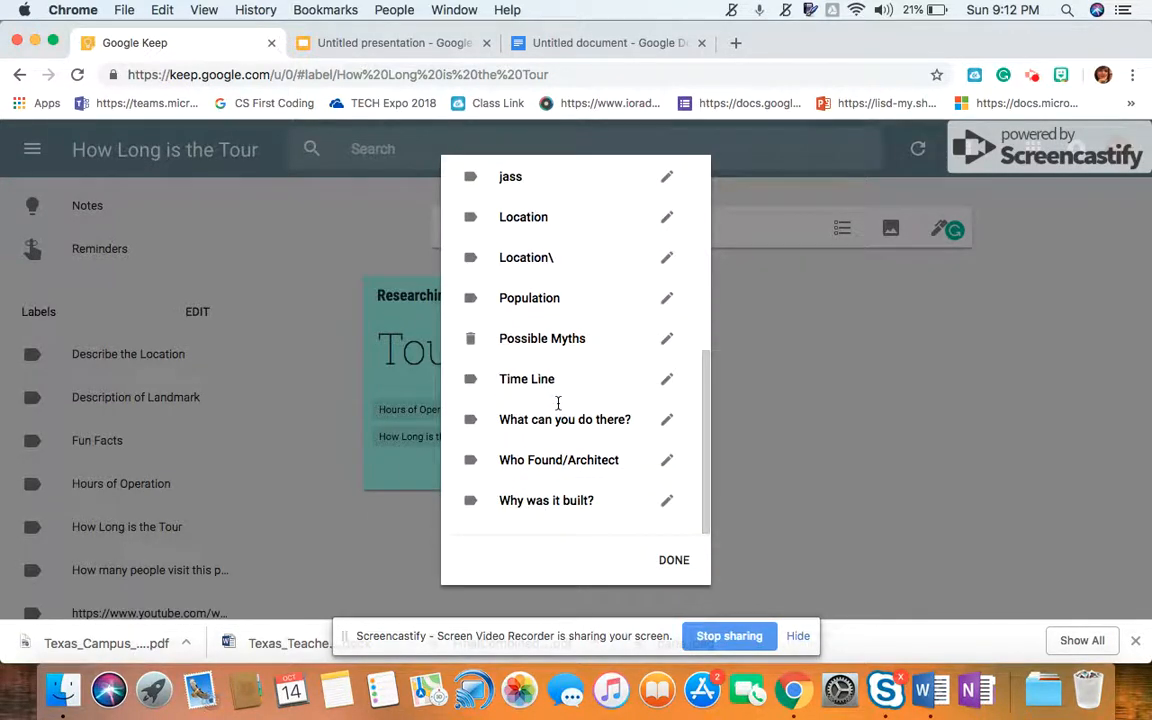
{"action": "left_click", "coordinate": [671, 559]}
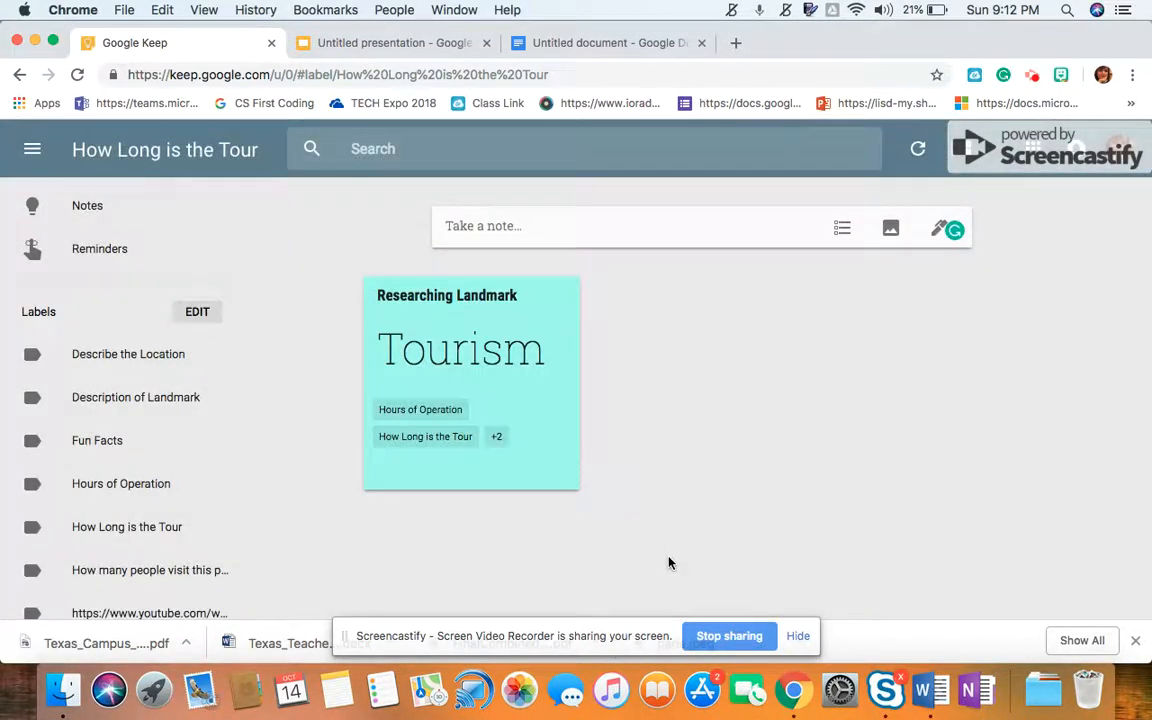
Step: Return to all notes and examine the voice notes, research topics, Virtual Field Trips, and research website links
{"action": "left_click", "coordinate": [66, 204]}
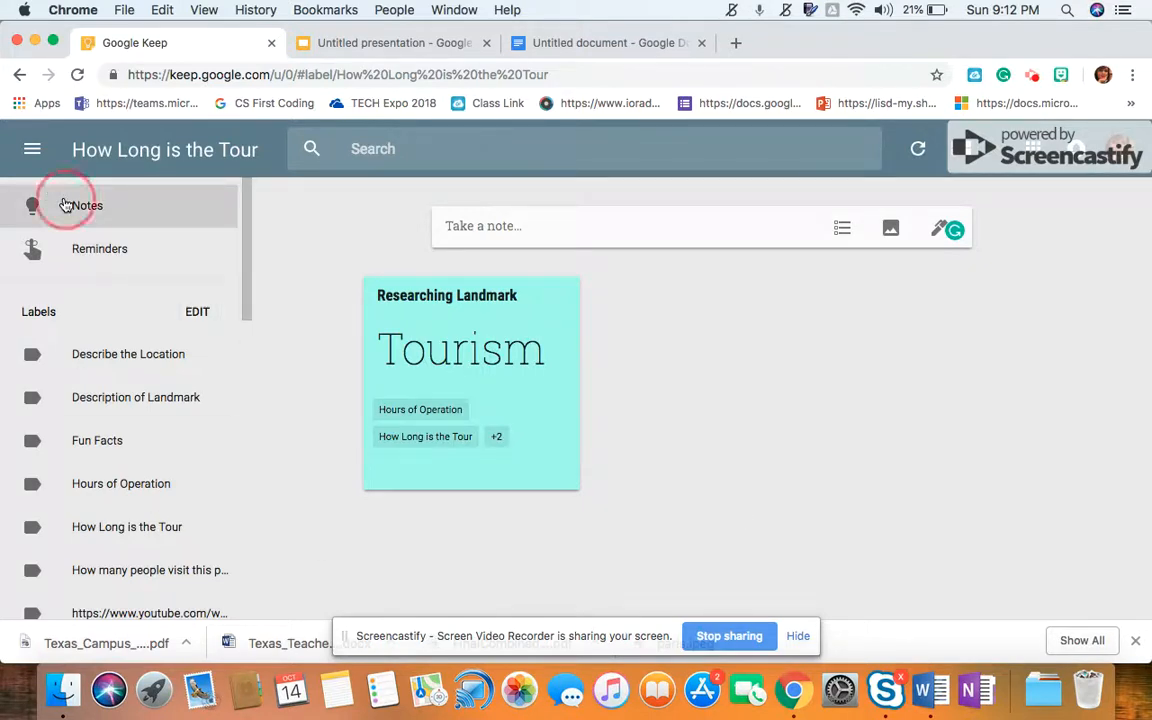
{"action": "scroll", "coordinate": [407, 372], "scroll_direction": "down", "scroll_amount": 5}
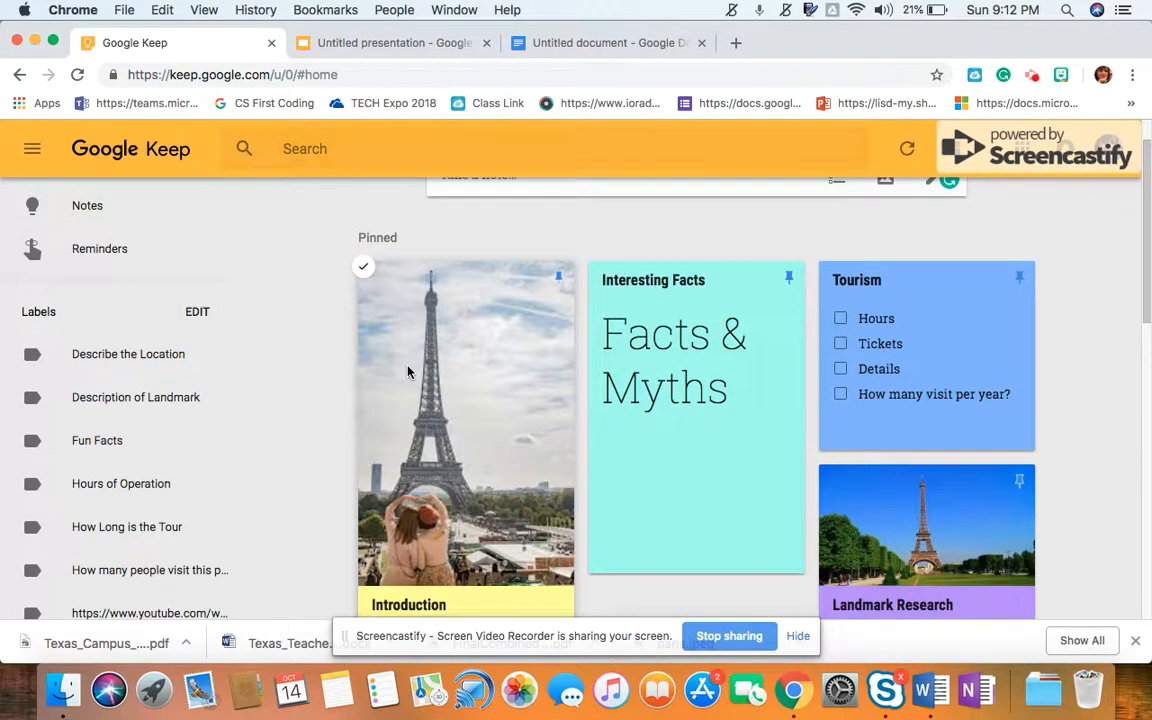
{"action": "scroll", "coordinate": [407, 372], "scroll_direction": "down", "scroll_amount": 15}
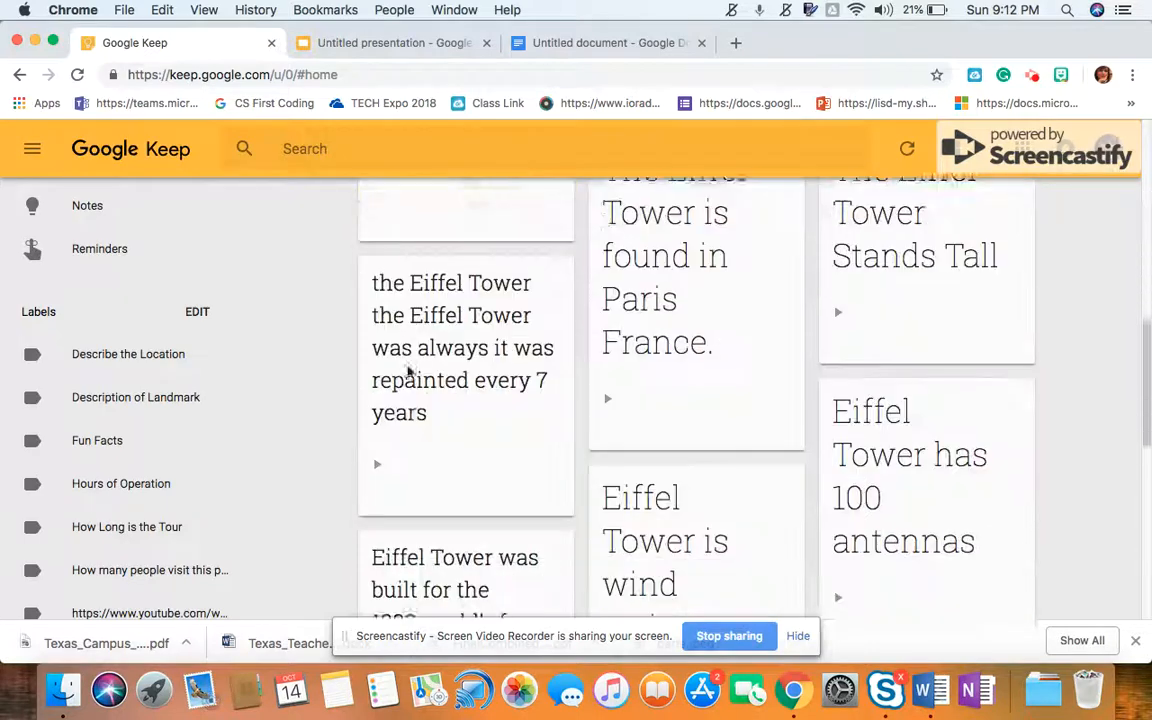
{"action": "scroll", "coordinate": [407, 372], "scroll_direction": "down", "scroll_amount": 10}
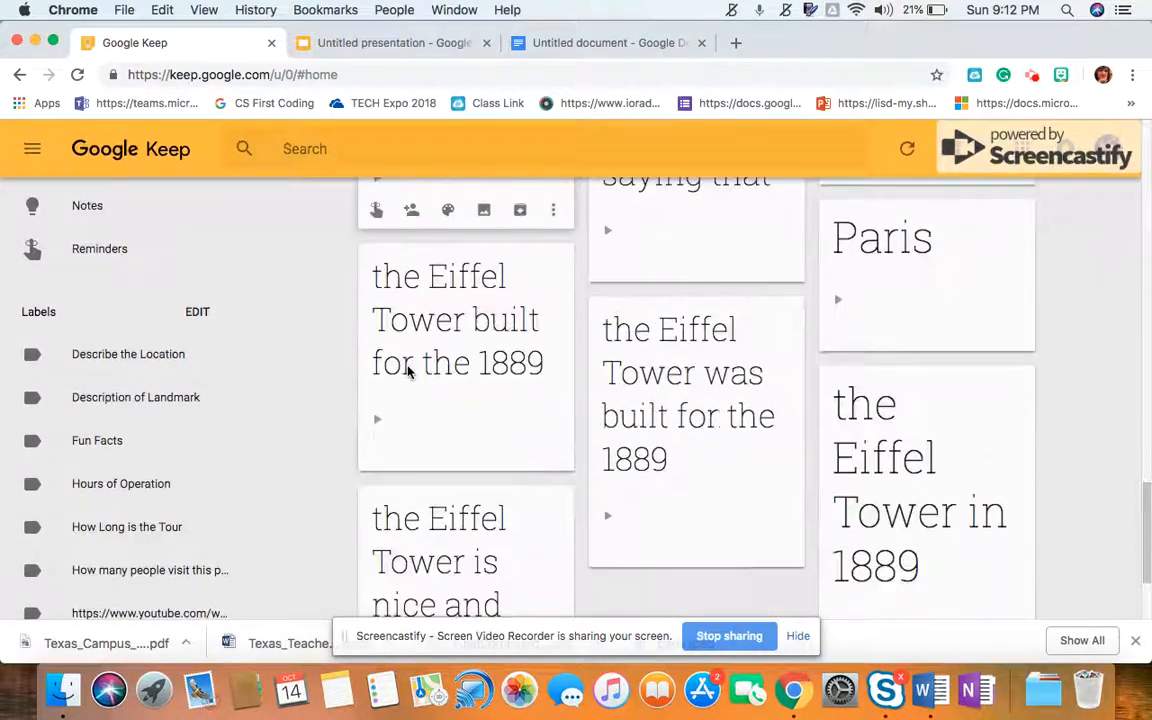
{"action": "scroll", "coordinate": [546, 407], "scroll_direction": "down", "scroll_amount": 10}
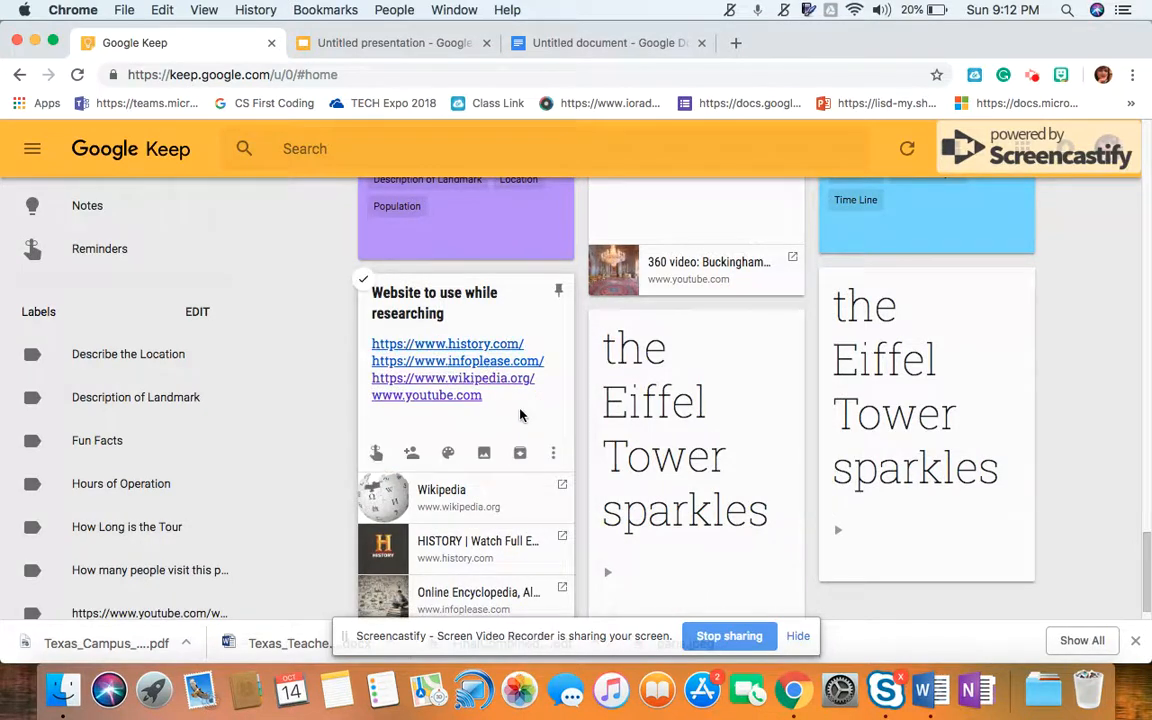
{"action": "scroll", "coordinate": [657, 390], "scroll_direction": "up", "scroll_amount": 3}
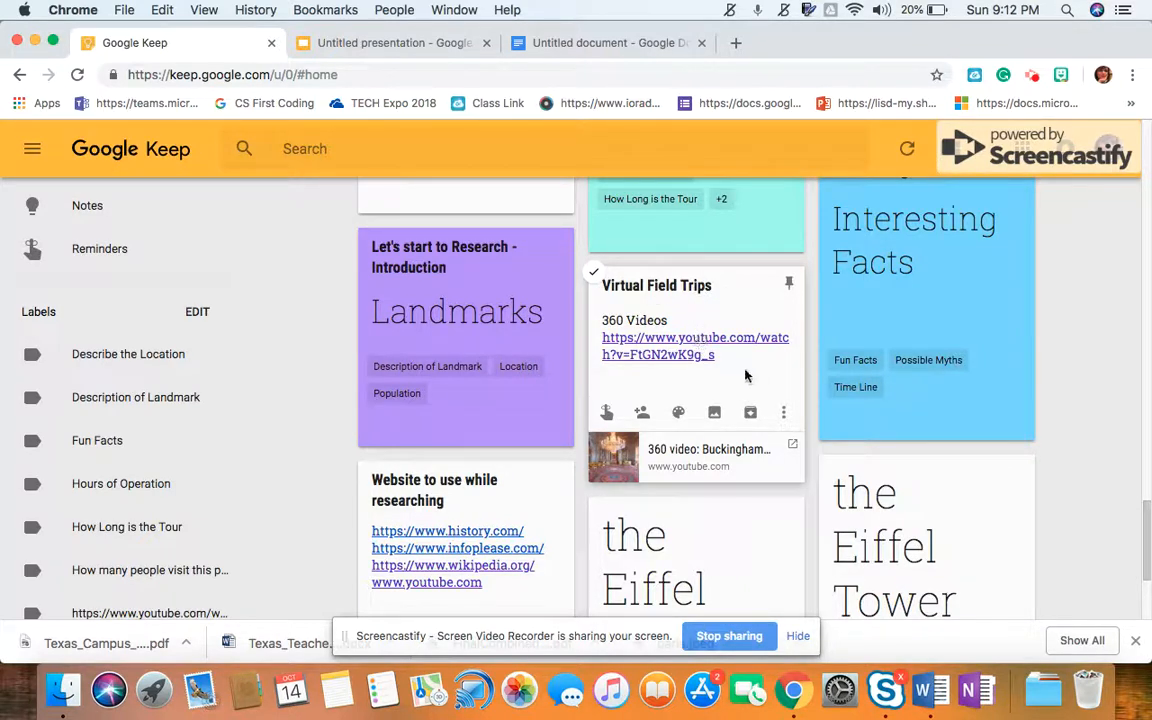
{"action": "scroll", "coordinate": [745, 375], "scroll_direction": "down", "scroll_amount": 5}
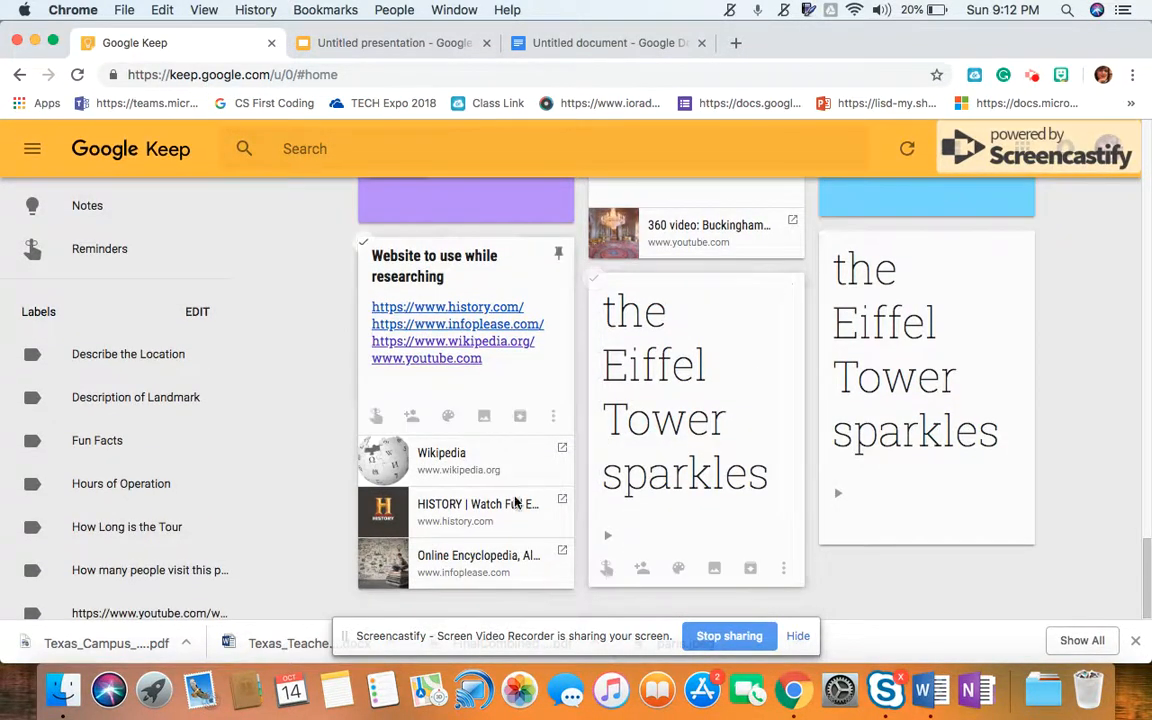
{"action": "scroll", "coordinate": [428, 567], "scroll_direction": "up", "scroll_amount": 10}
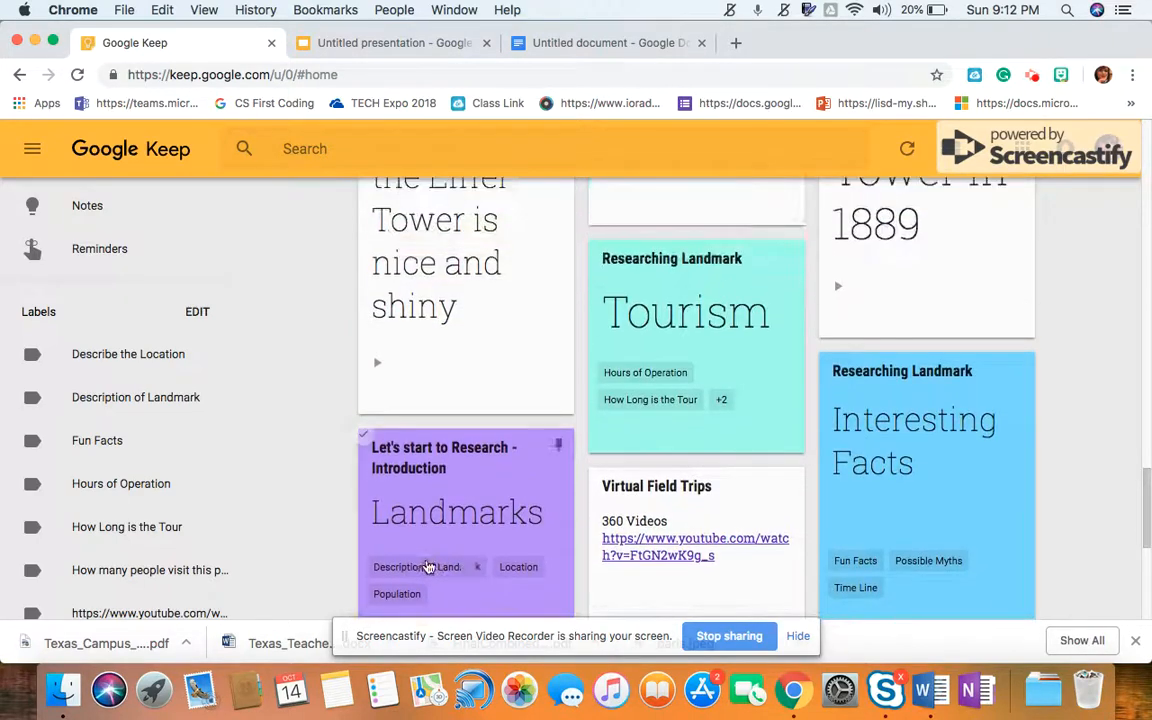
{"action": "scroll", "coordinate": [428, 567], "scroll_direction": "up", "scroll_amount": 15}
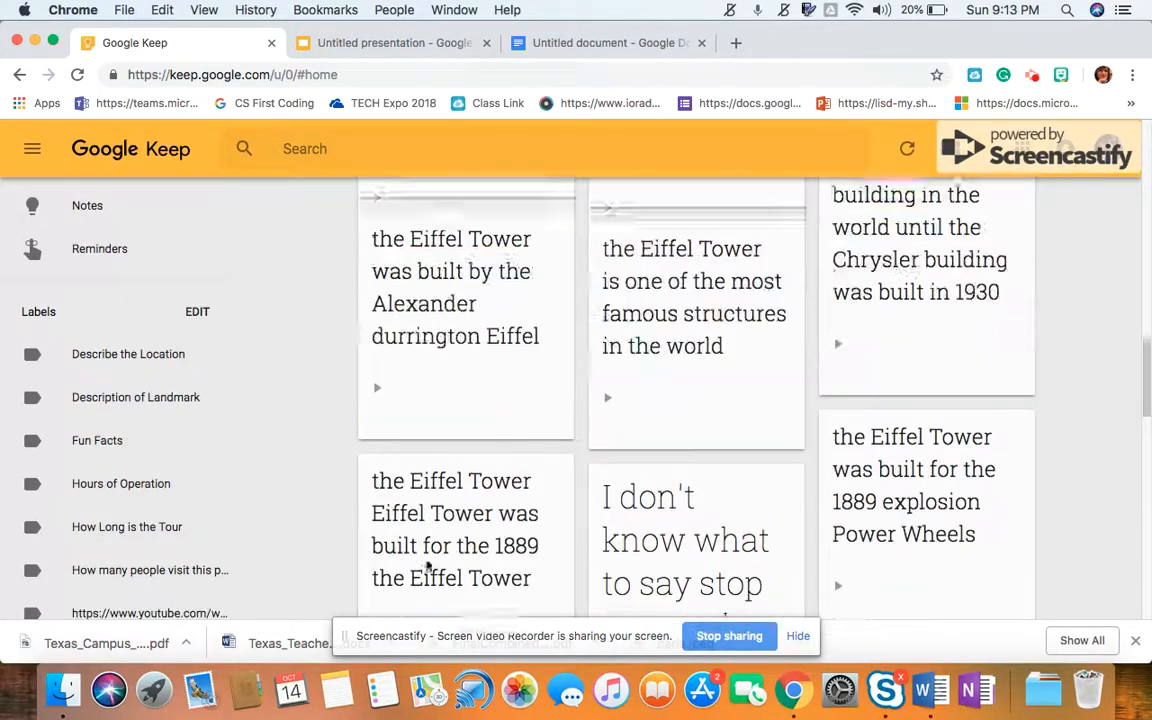
{"action": "scroll", "coordinate": [428, 567], "scroll_direction": "up", "scroll_amount": 5}
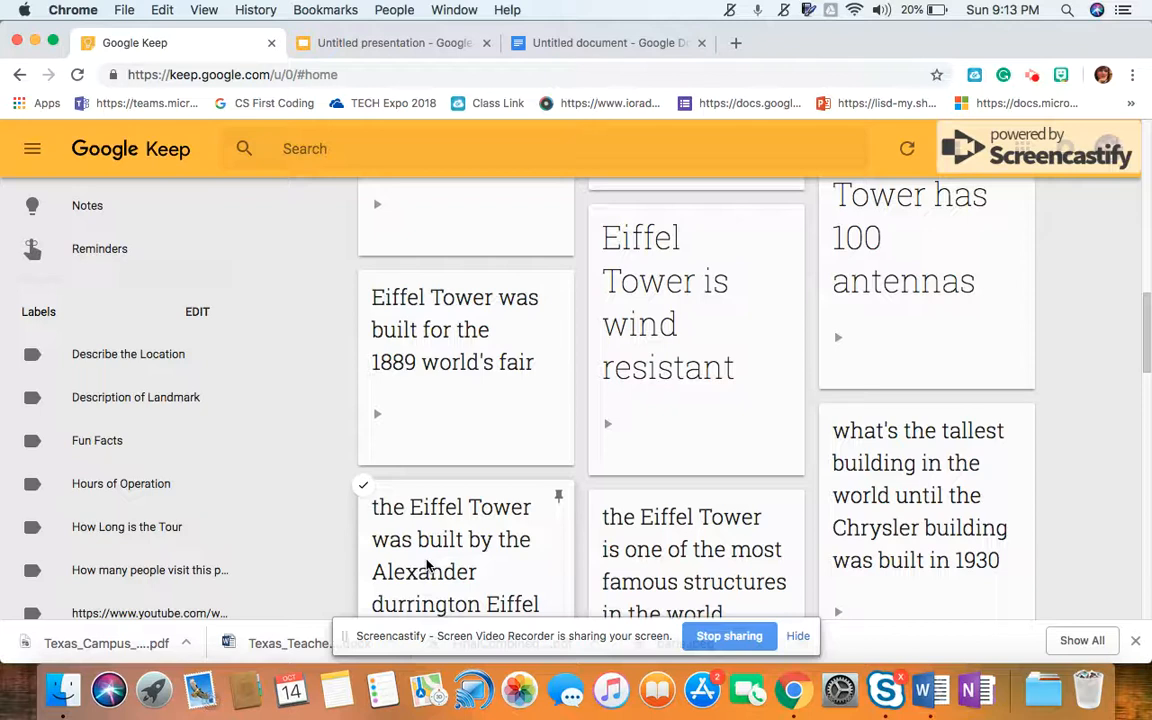
{"action": "scroll", "coordinate": [428, 567], "scroll_direction": "up", "scroll_amount": 8}
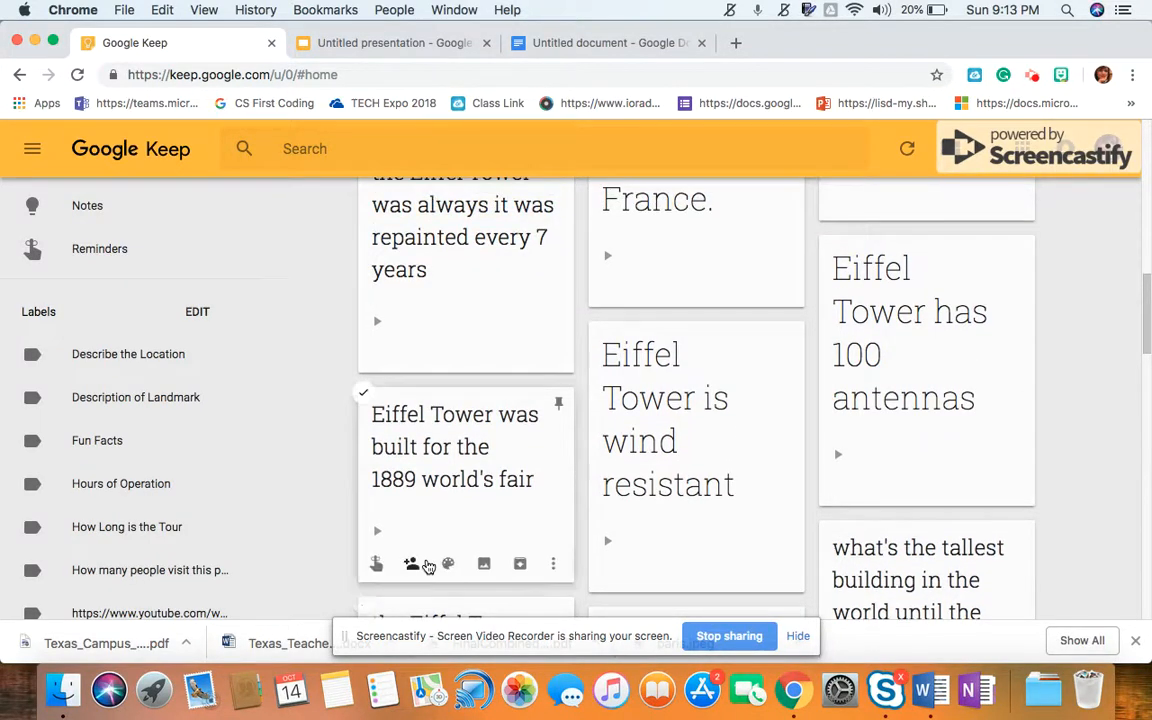
{"action": "scroll", "coordinate": [428, 567], "scroll_direction": "up", "scroll_amount": 12}
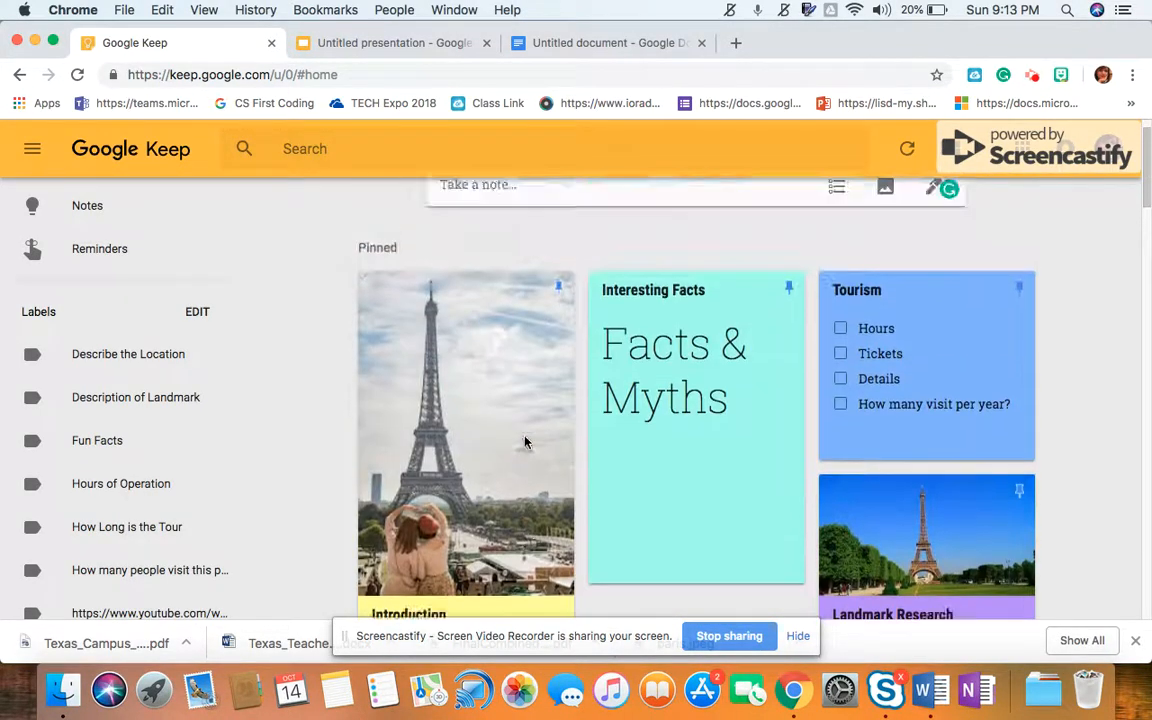
Step: Switch to the untitled Google Slides presentation, show the Keep notes beside the slide, and browse the pinned notes
{"action": "left_click", "coordinate": [372, 44]}
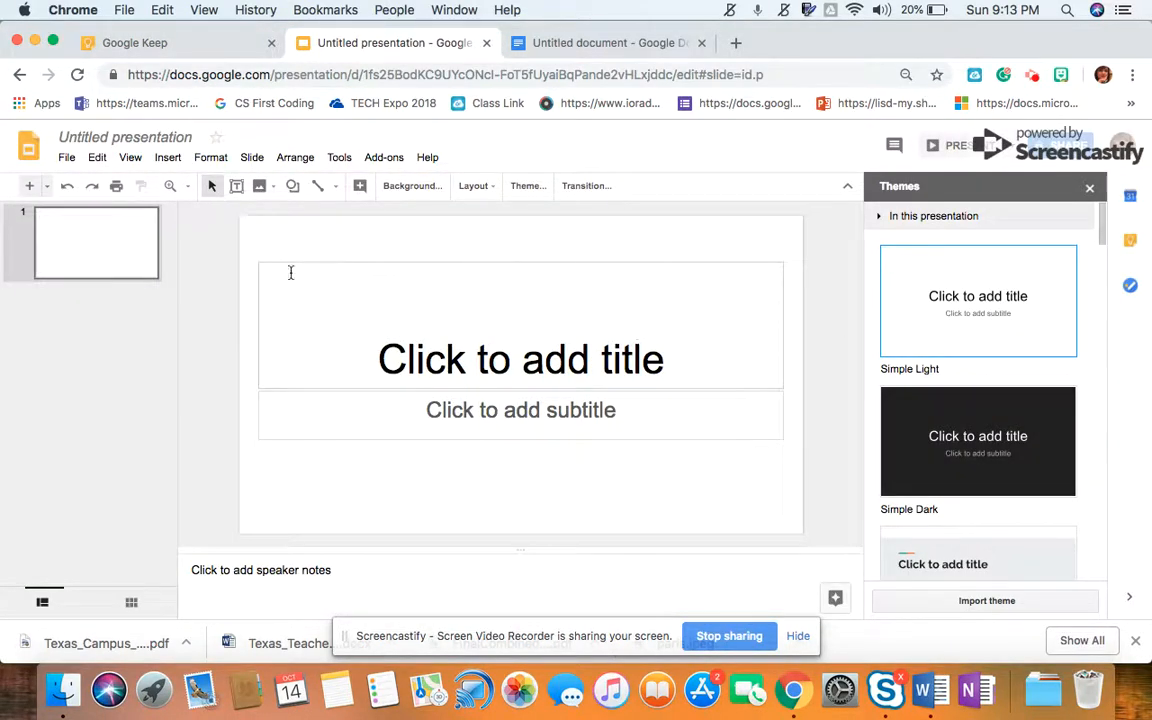
{"action": "left_click", "coordinate": [1132, 245]}
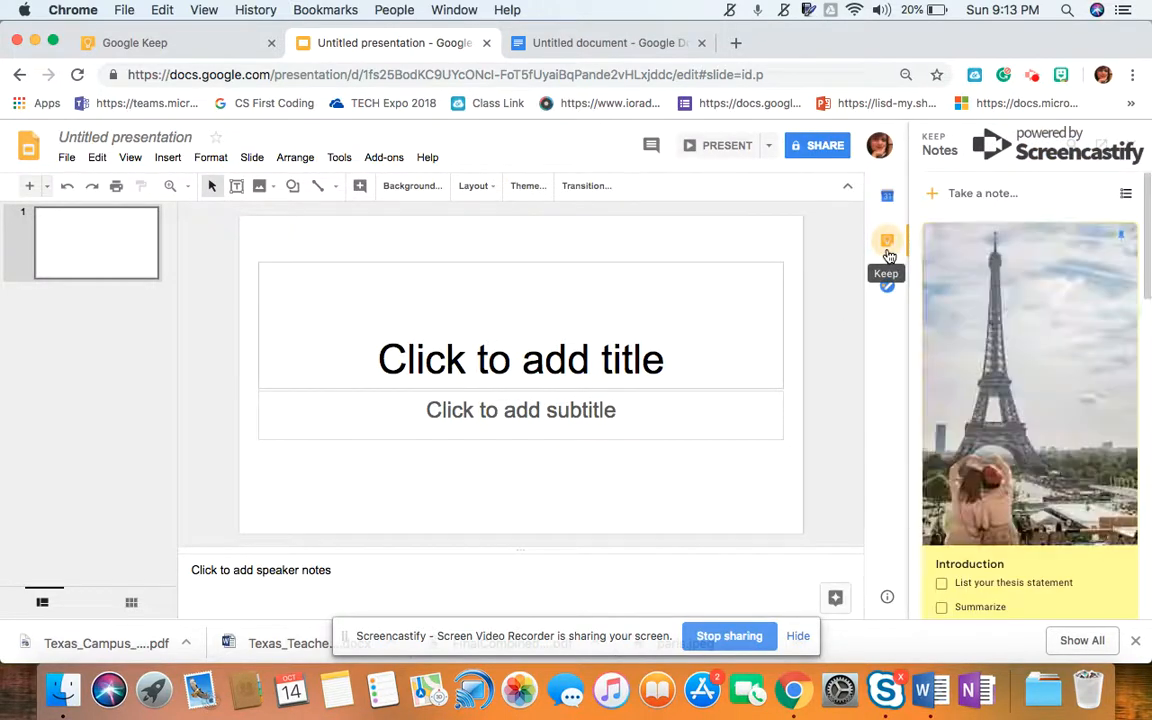
{"action": "scroll", "coordinate": [985, 341], "scroll_direction": "down", "scroll_amount": 5}
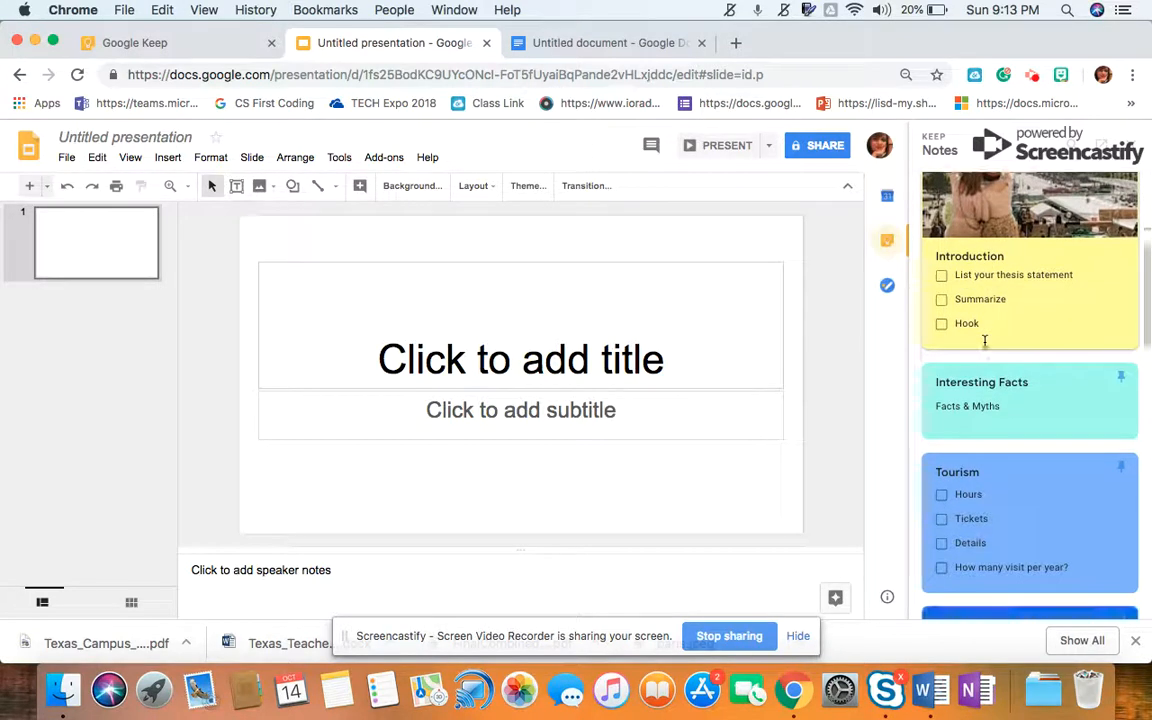
{"action": "scroll", "coordinate": [985, 341], "scroll_direction": "down", "scroll_amount": 6}
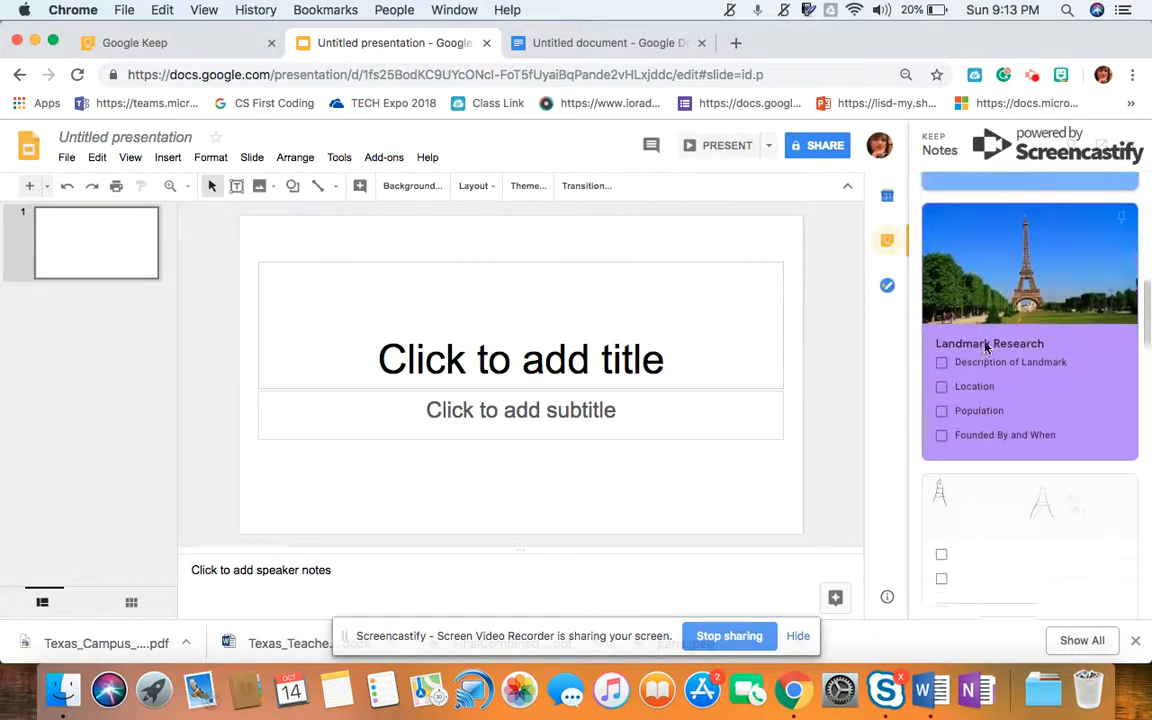
Step: Title the first slide "Paris", enter "By" and the author's full name as the subtitle, and add a second slide
{"action": "scroll", "coordinate": [985, 346], "scroll_direction": "down", "scroll_amount": 2}
{"action": "left_click", "coordinate": [591, 361]}
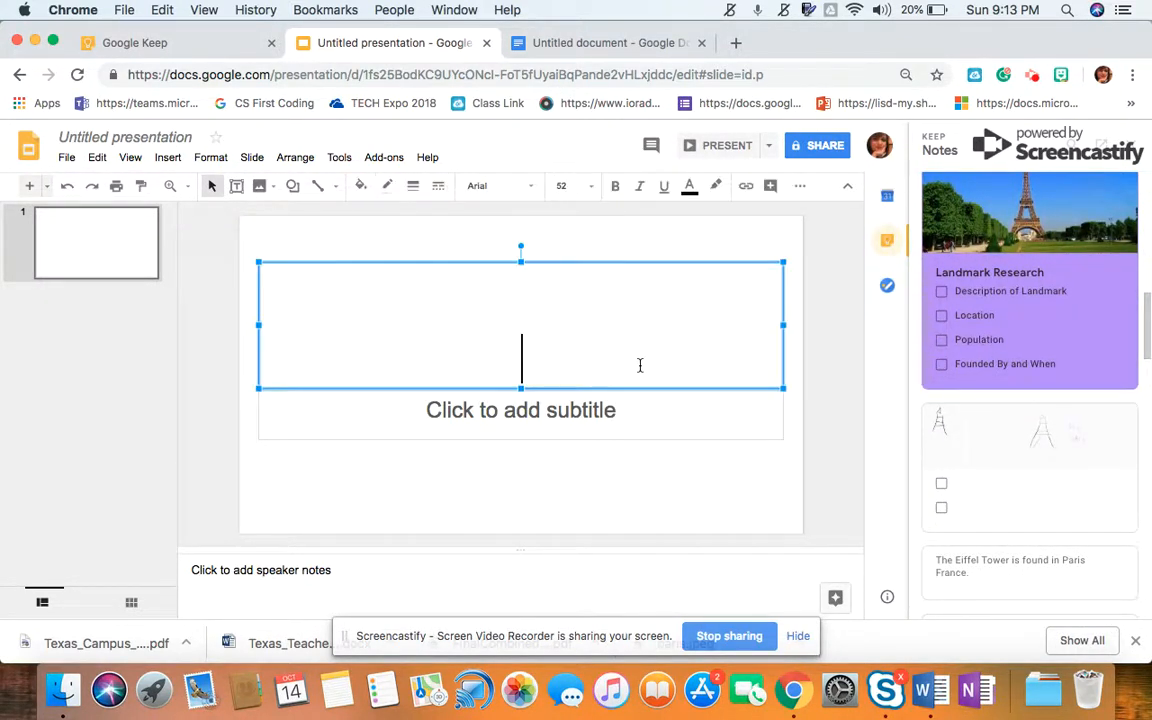
{"action": "type", "text": "Paris"}
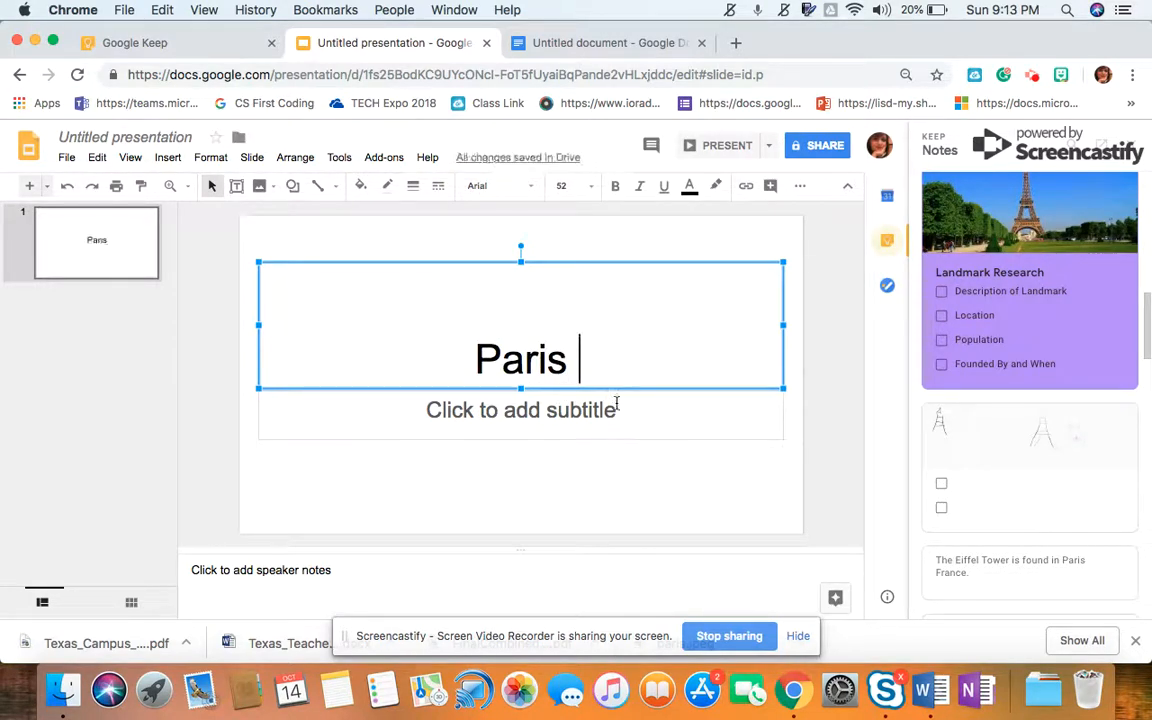
{"action": "left_click", "coordinate": [615, 404]}
{"action": "type", "text": "By Terr"}
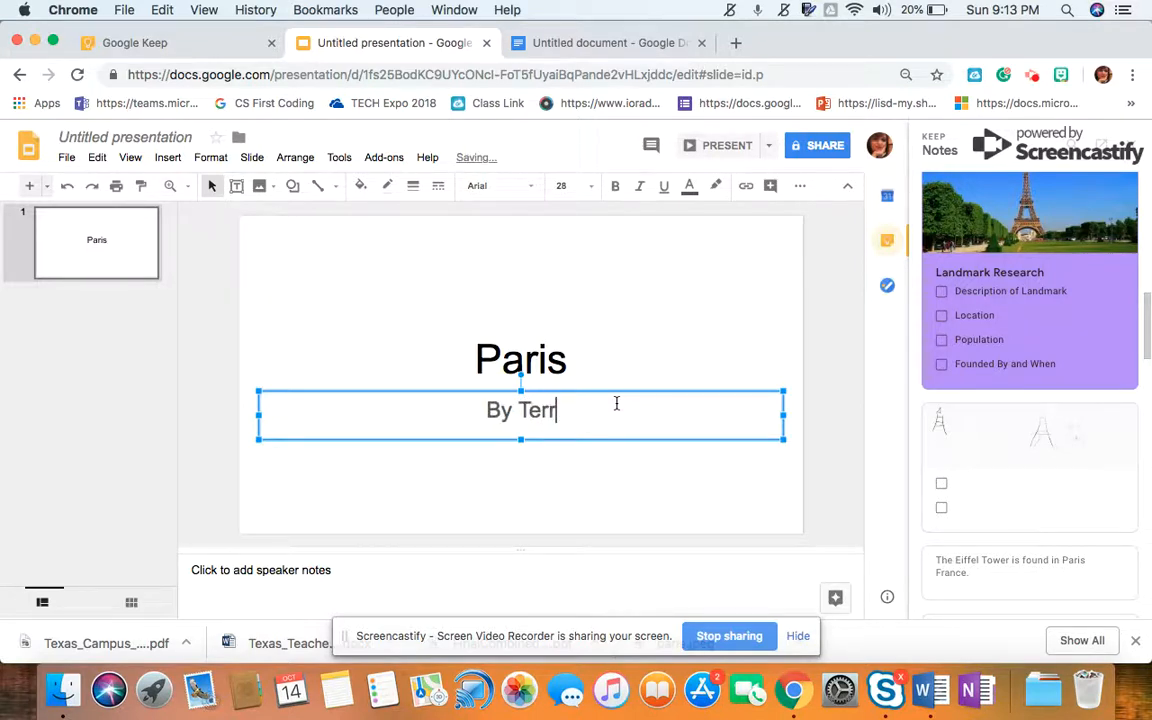
{"action": "type", "text": "y Guerrero"}
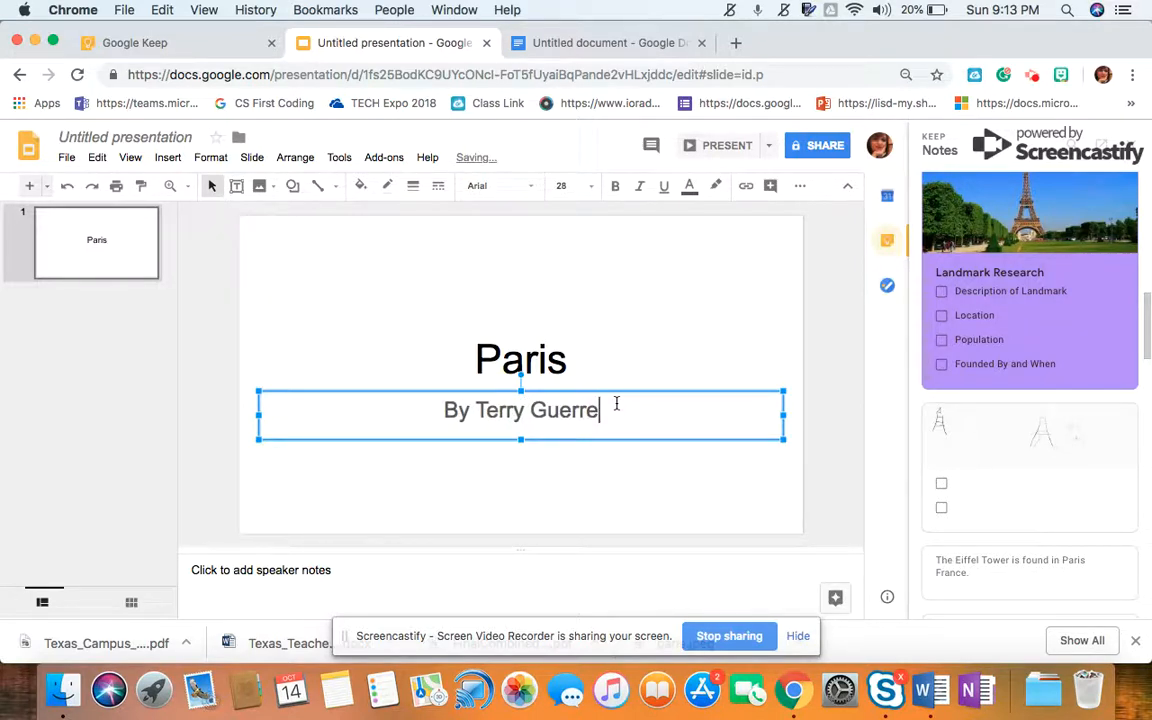
{"action": "left_click", "coordinate": [116, 249]}
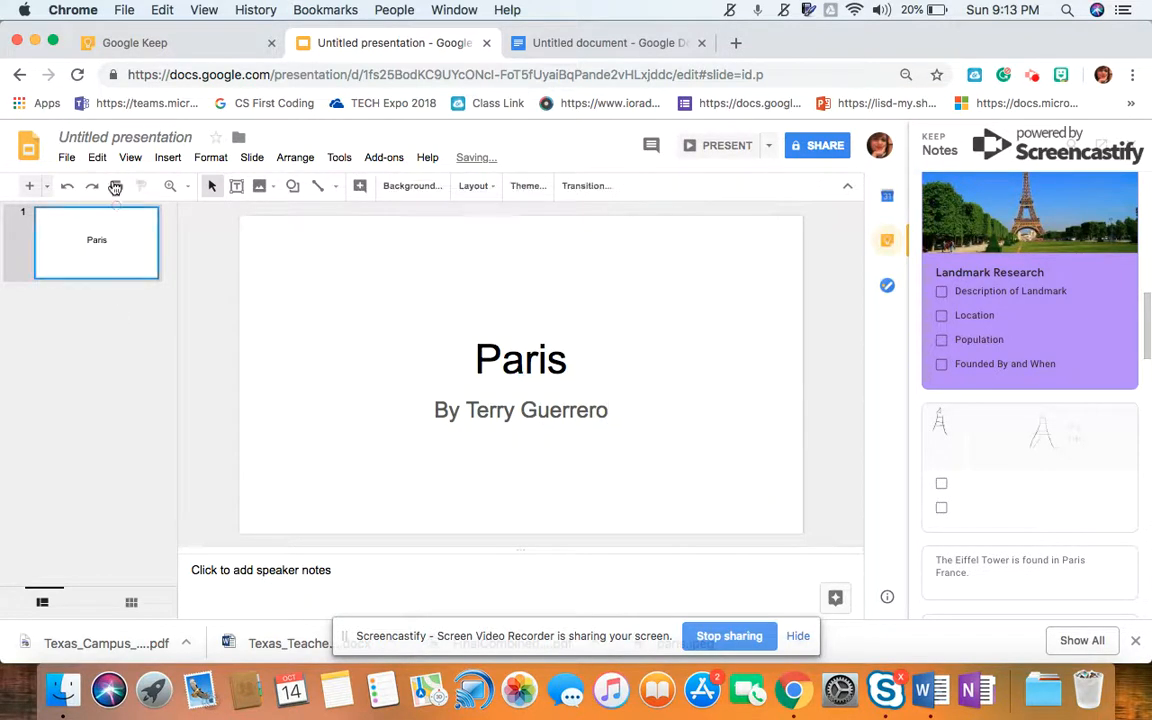
{"action": "left_click", "coordinate": [30, 187]}
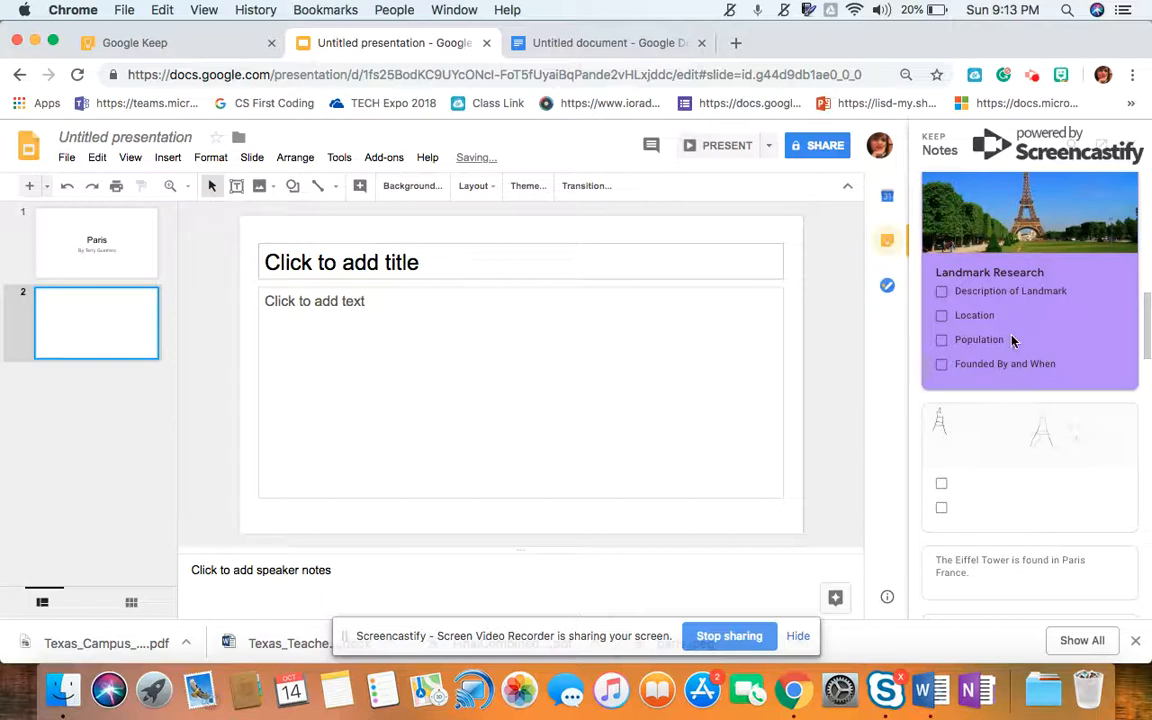
Step: Switch to the untitled Google Docs document, show the Keep notes beside the page, and browse down to the Eiffel Tower fact notes
{"action": "left_click", "coordinate": [608, 43]}
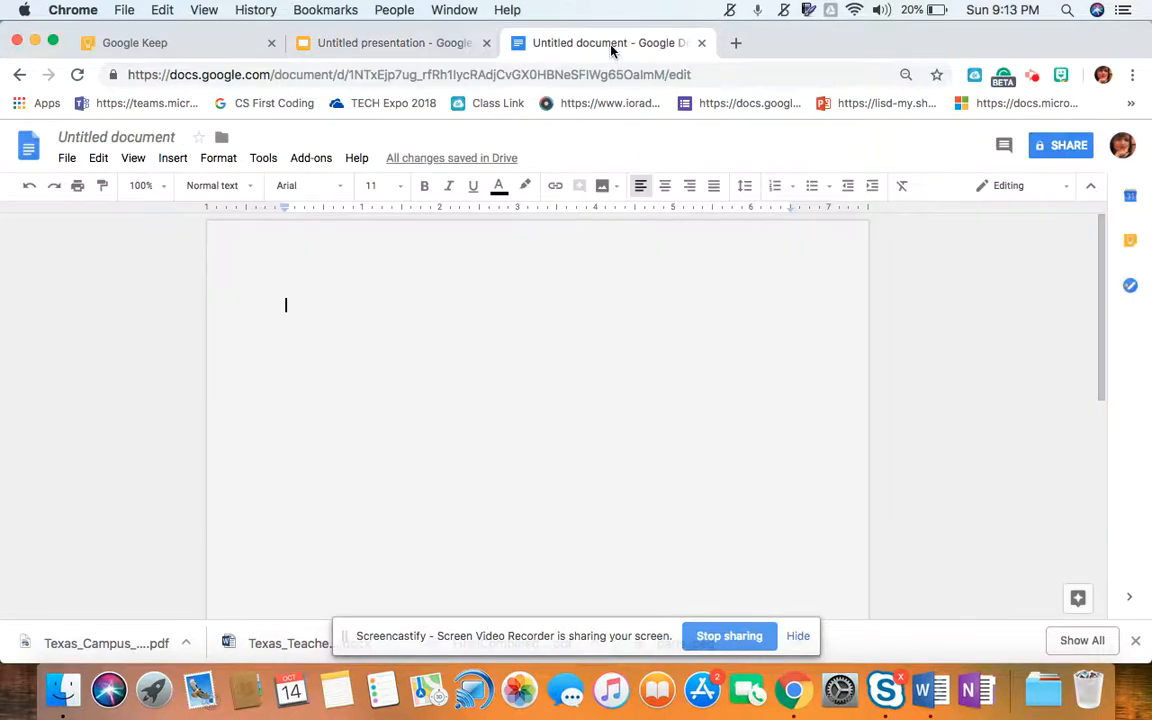
{"action": "left_click", "coordinate": [1132, 248]}
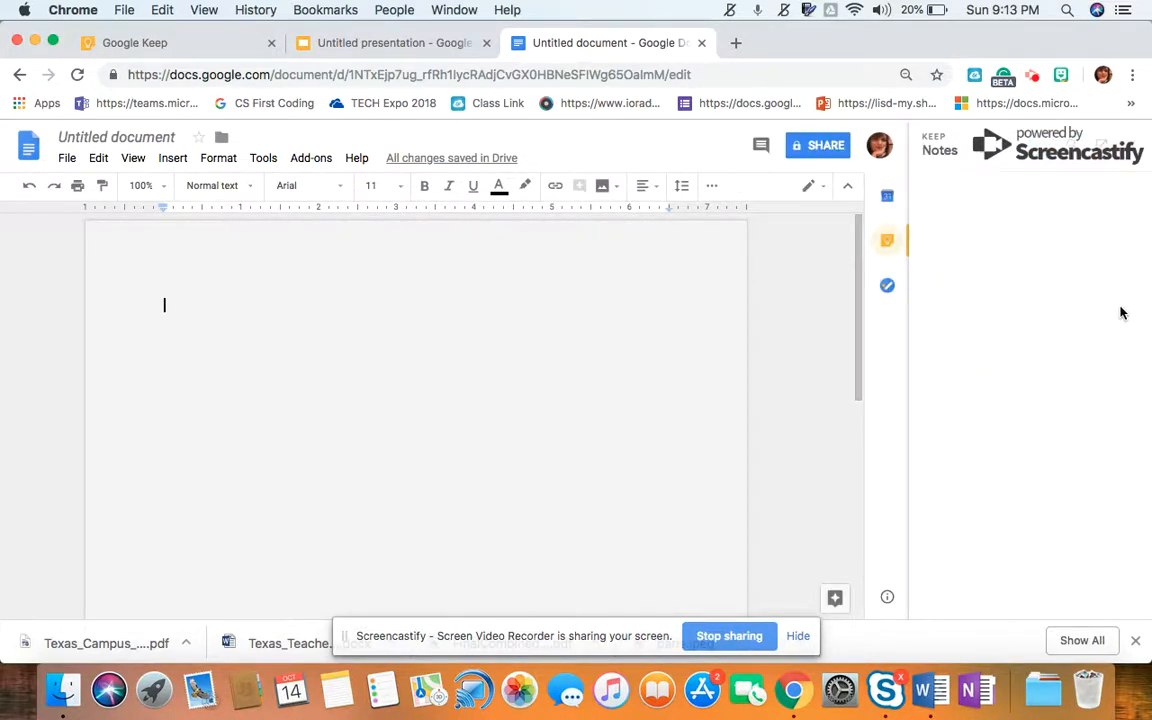
{"action": "scroll", "coordinate": [1111, 375], "scroll_direction": "down", "scroll_amount": 3}
{"action": "scroll", "coordinate": [1109, 375], "scroll_direction": "down", "scroll_amount": 5}
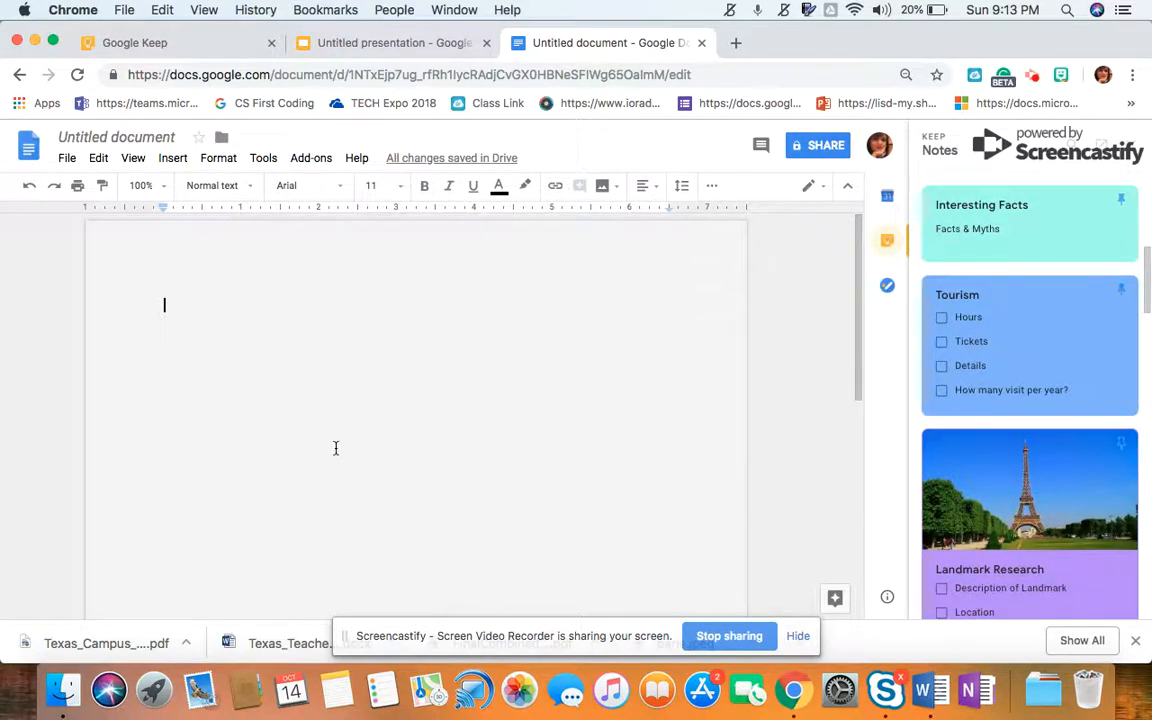
{"action": "scroll", "coordinate": [1036, 419], "scroll_direction": "down", "scroll_amount": 8}
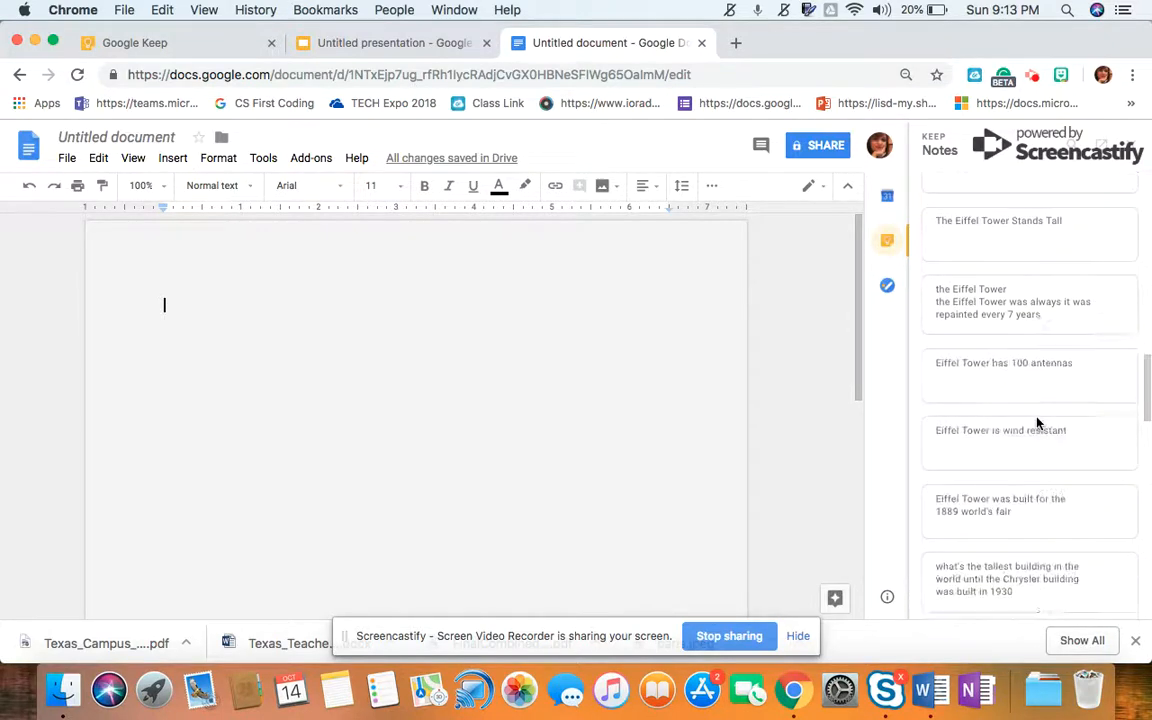
{"action": "scroll", "coordinate": [1029, 520], "scroll_direction": "down", "scroll_amount": 1}
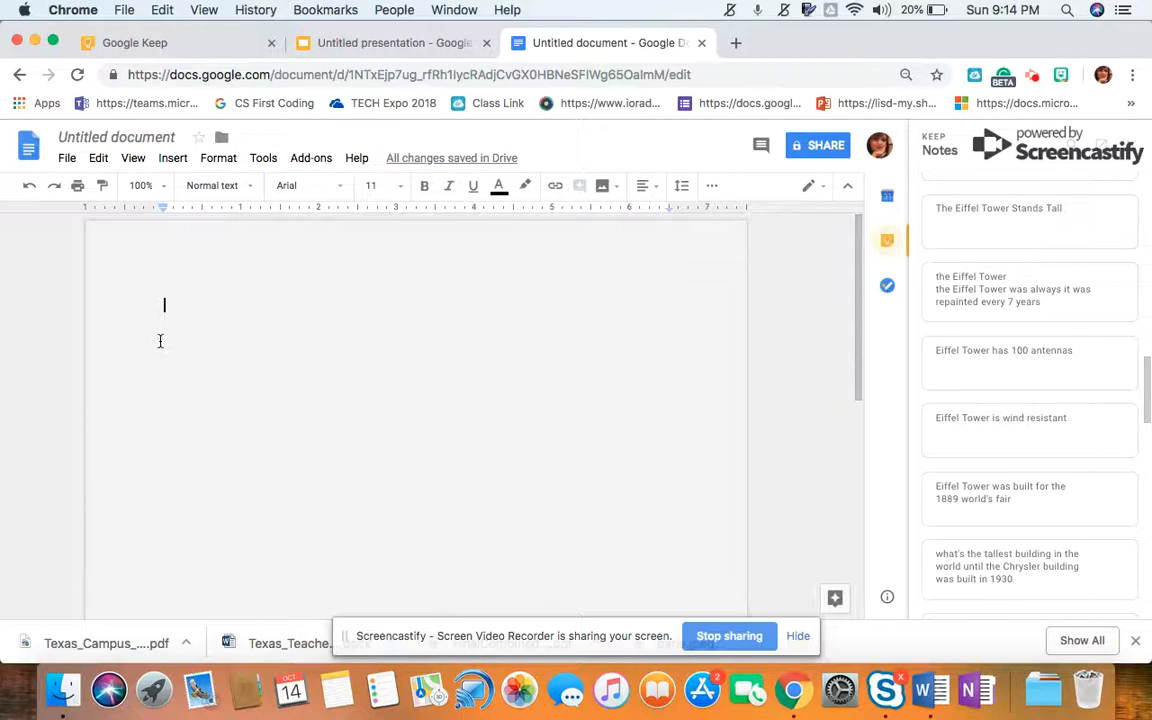
Step: Return to Google Keep and view the pinned notes
{"action": "left_click", "coordinate": [145, 42]}
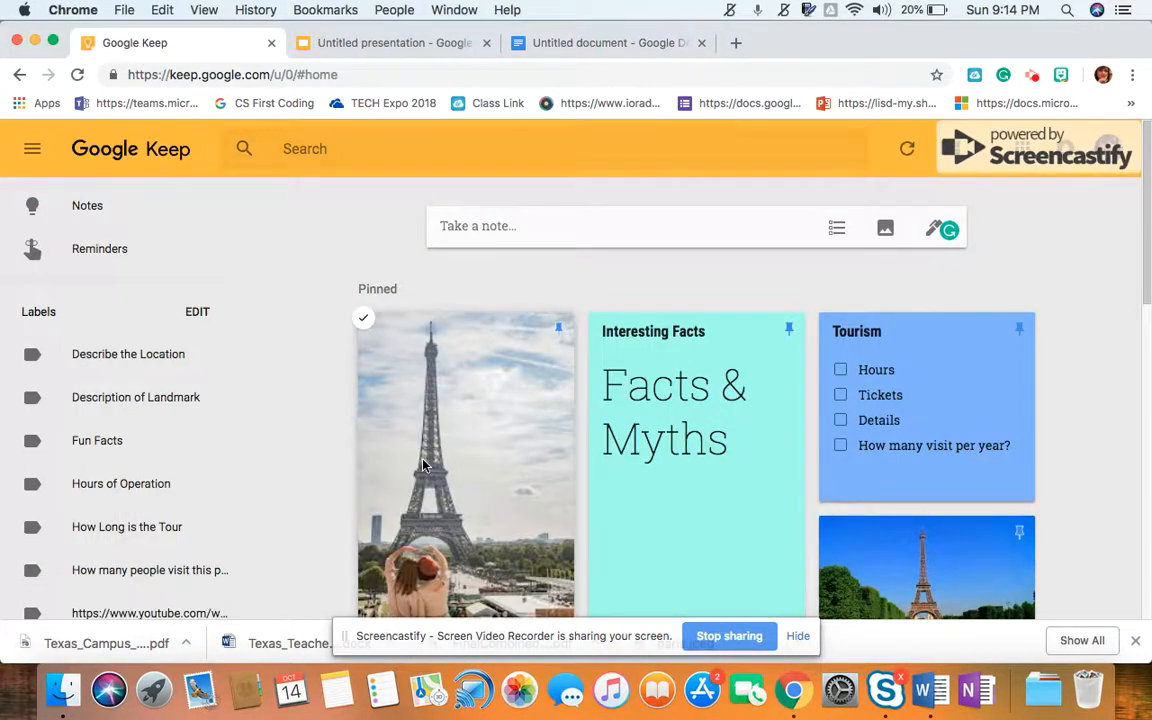